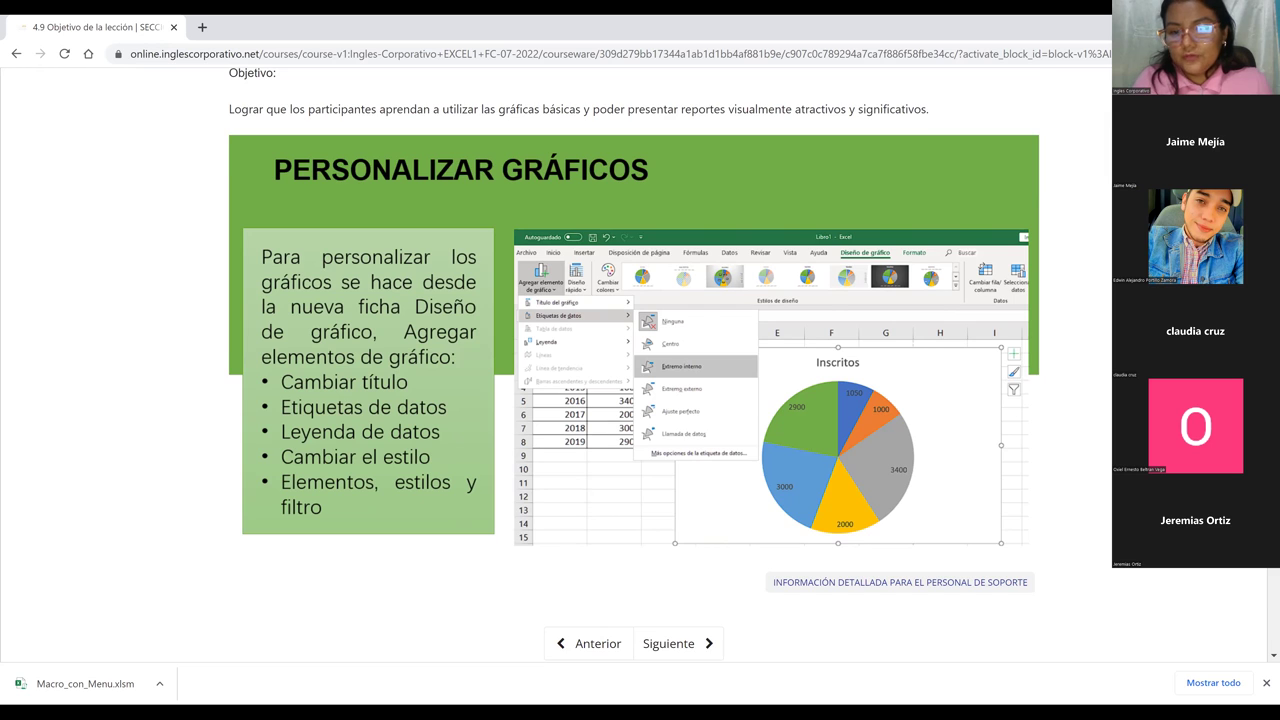
Step: Advance from the lesson objective page to lesson "4.10 - Gráficas básicas"
scroll(640, 360, "down", 2)
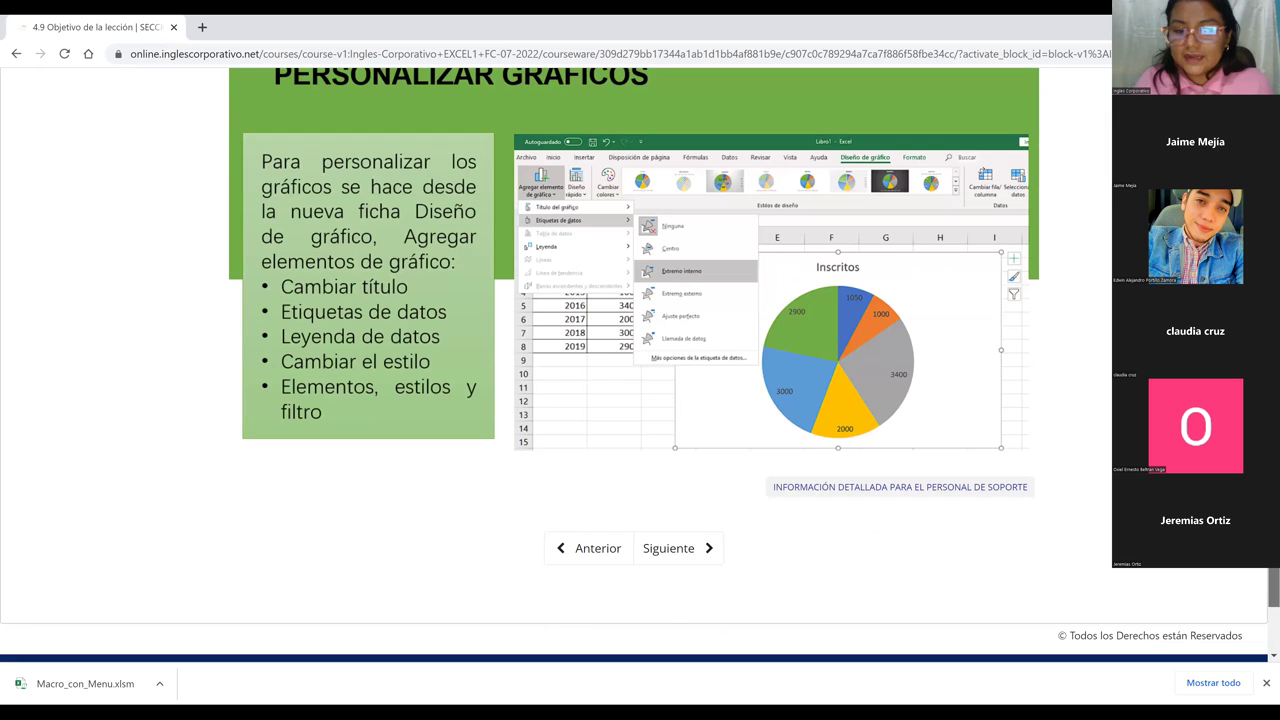
scroll(670, 605, "up", 1)
left_click(670, 612)
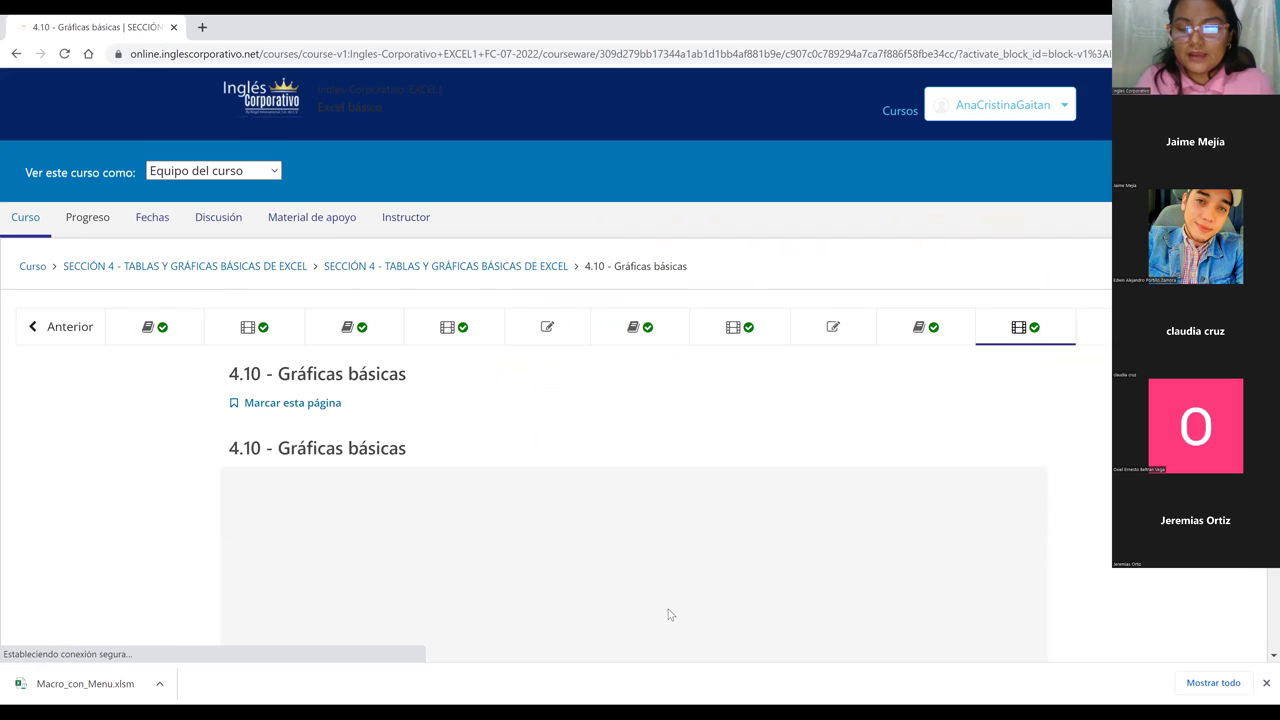
Step: Play the lesson video "4.4 Representaciones gráficas básicas" in full screen
scroll(640, 400, "down", 3)
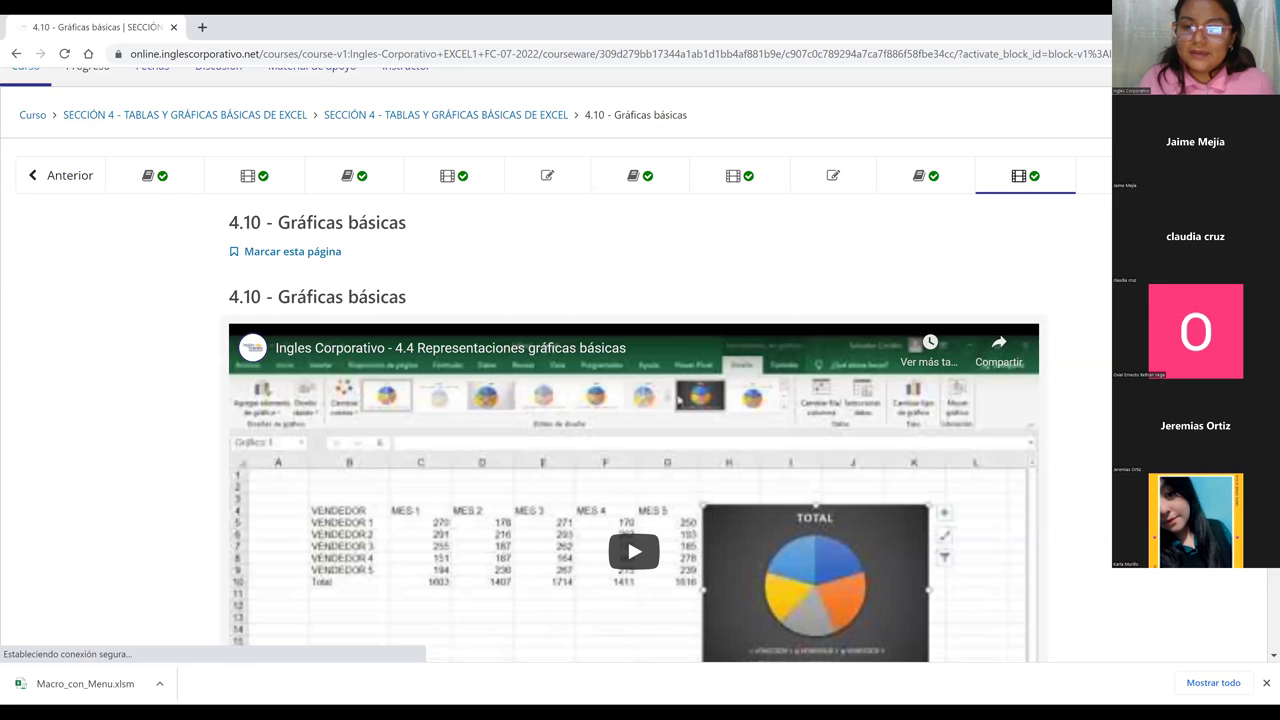
scroll(627, 537, "down", 2)
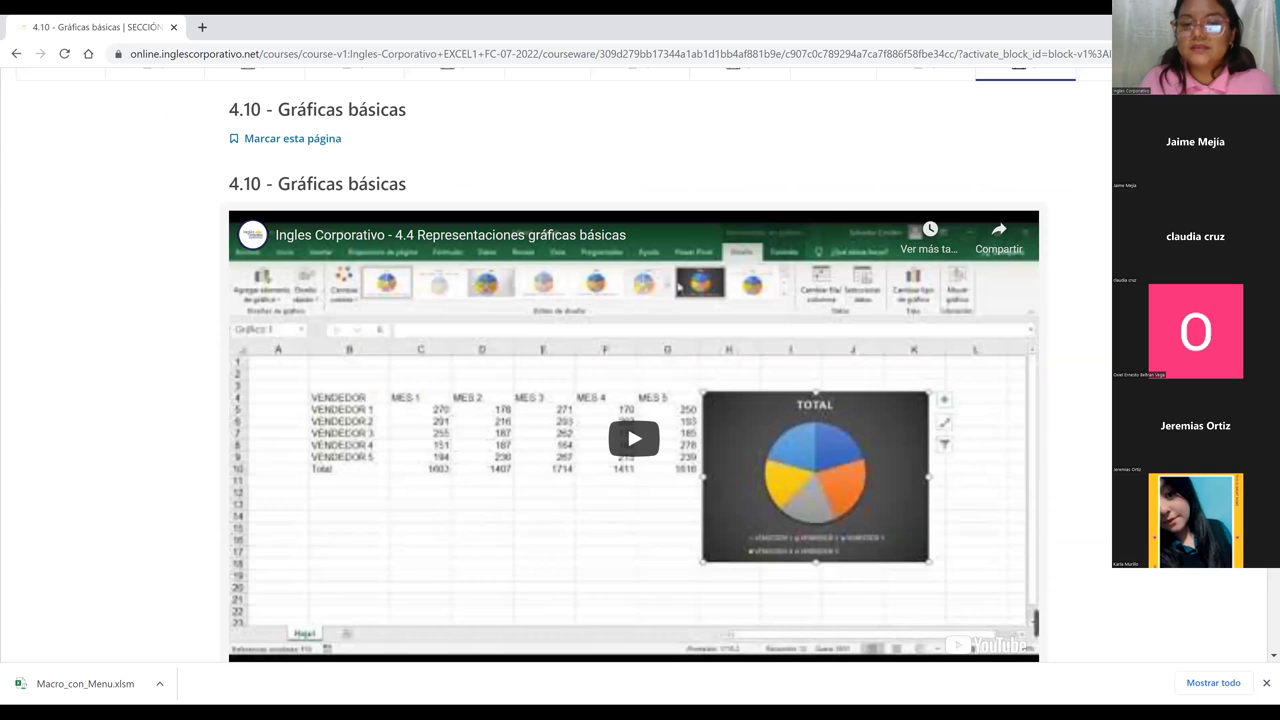
scroll(634, 383, "down", 2)
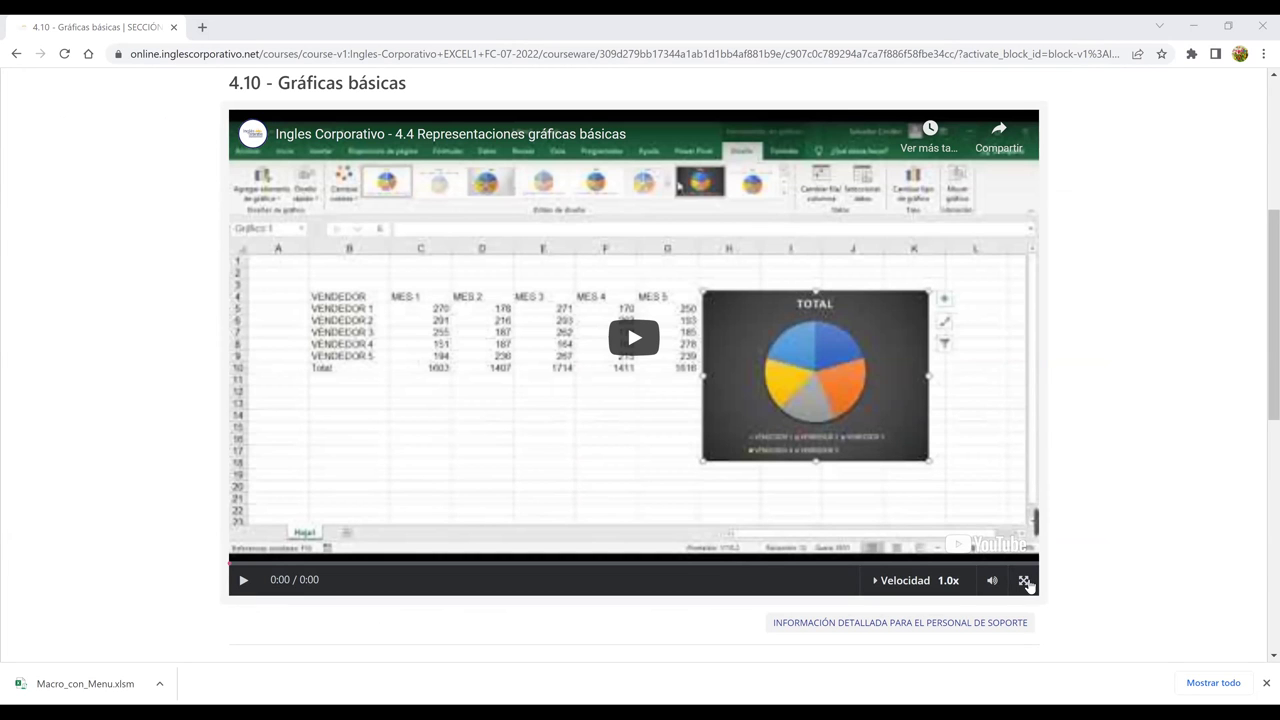
key("f")
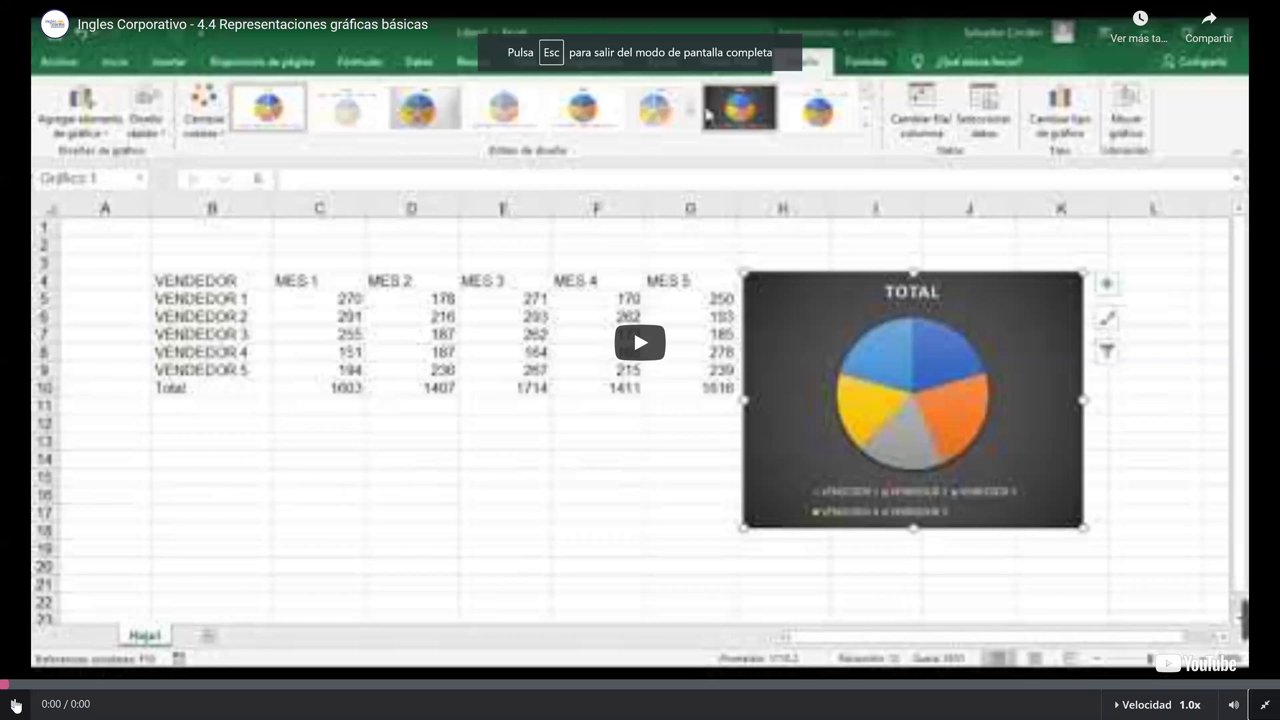
left_click(15, 706)
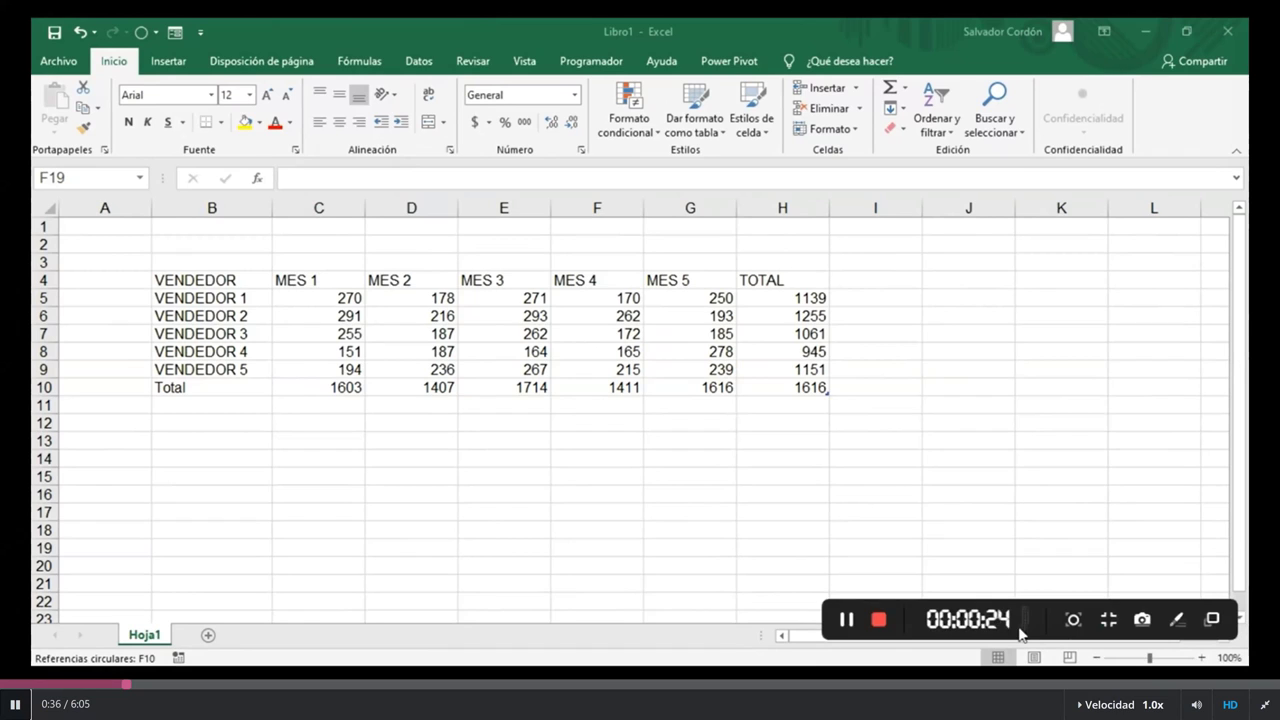
Step: Examine the seller names, monthly values and totals in the sales table B4:H10
left_click(630, 546)
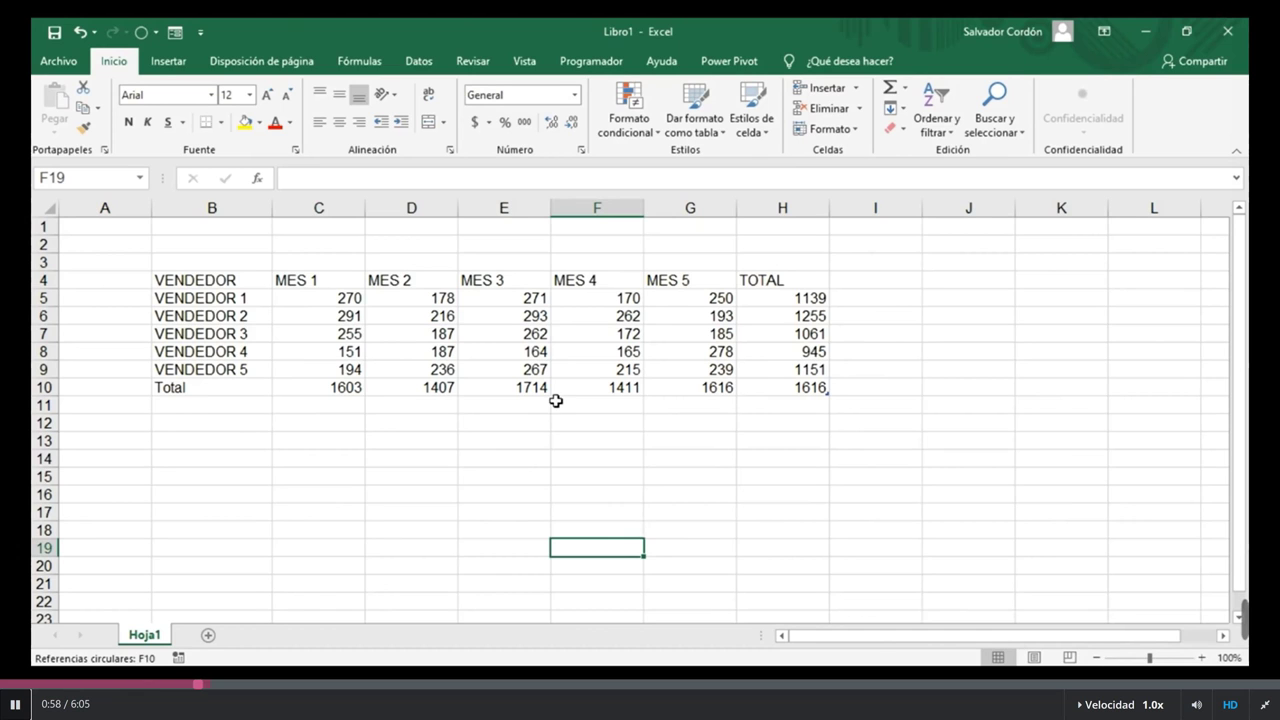
left_click(505, 333)
left_click_drag(231, 278, 800, 387)
left_click(262, 281)
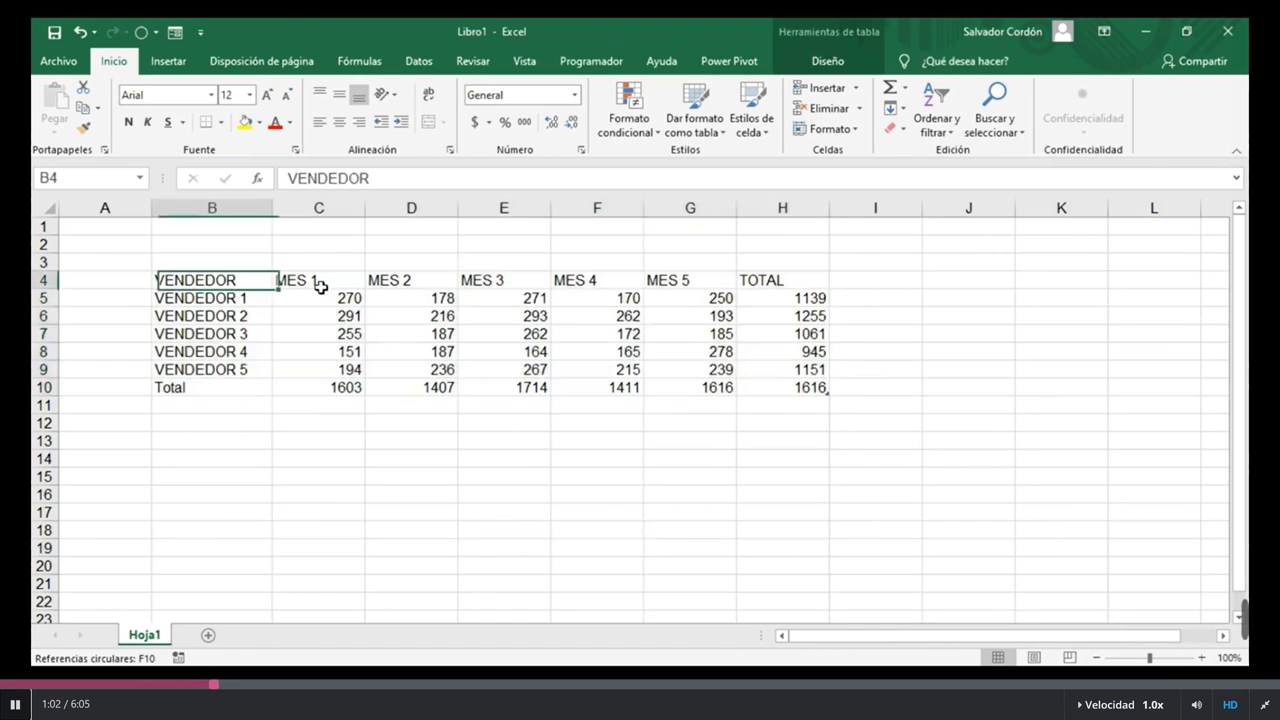
left_click(804, 381, "shift")
left_click(618, 349)
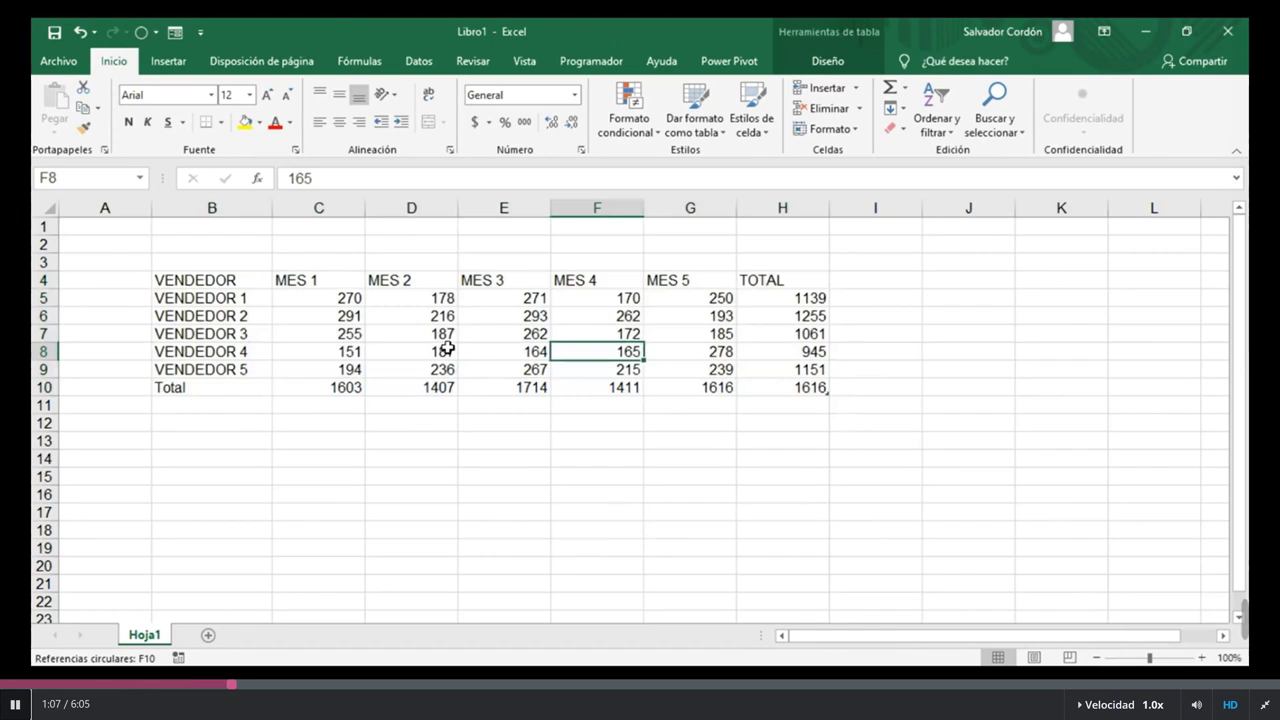
left_click(523, 336)
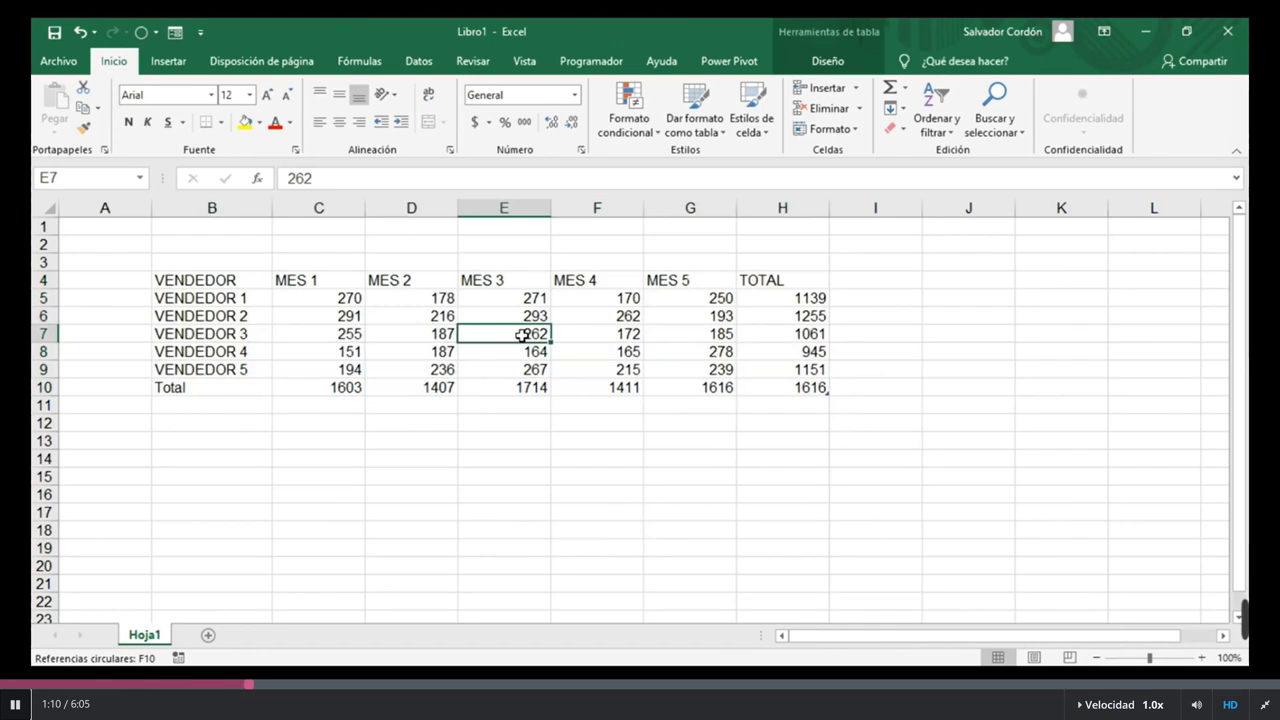
left_click(212, 298)
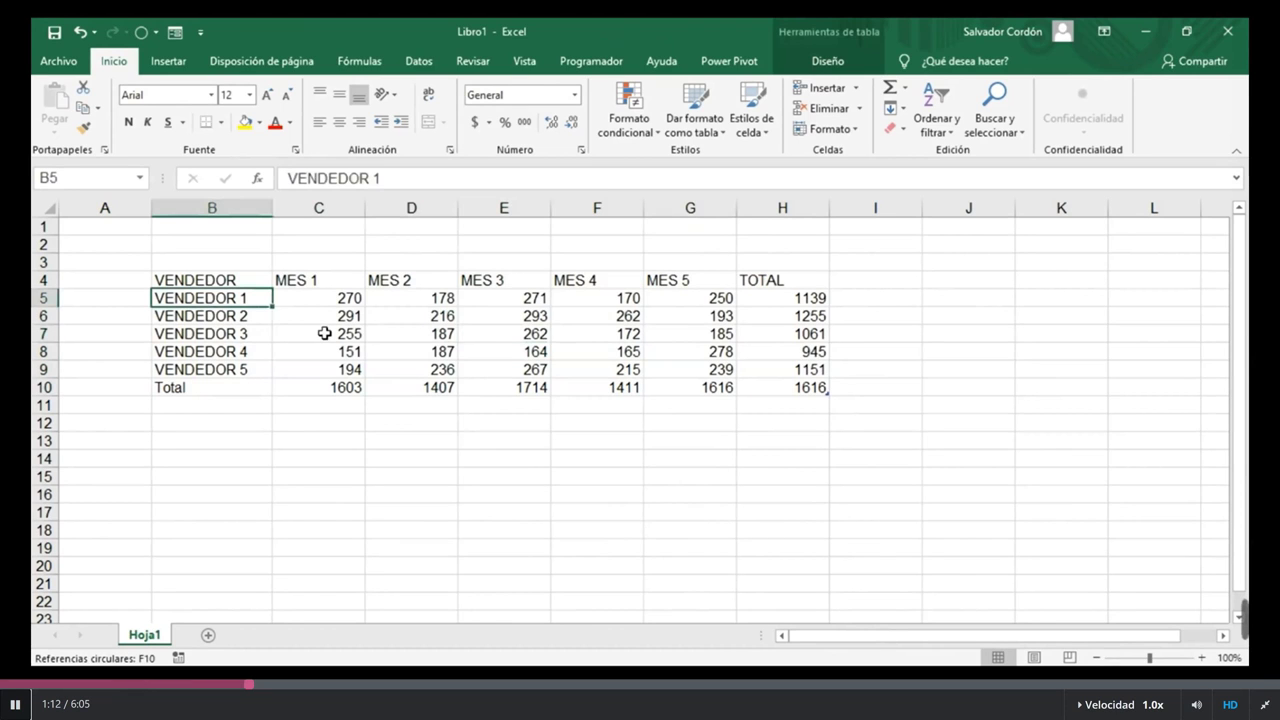
left_click_drag(318, 298, 690, 333)
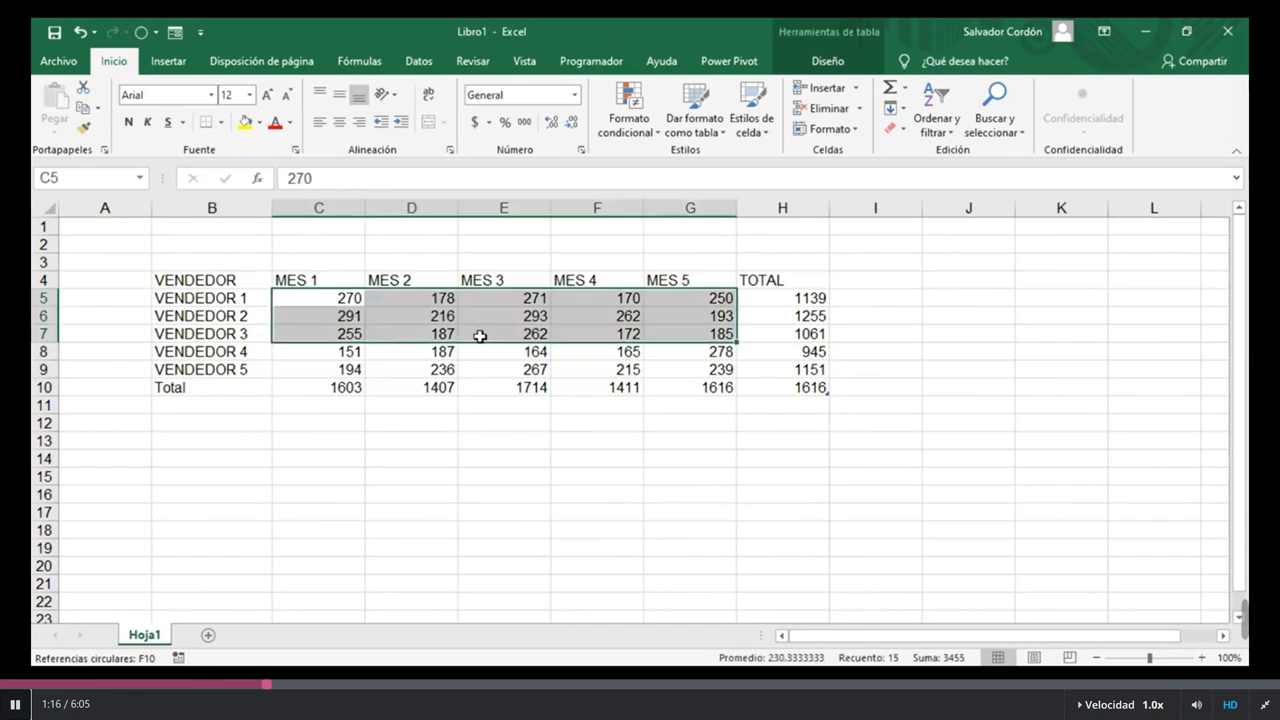
left_click(443, 319)
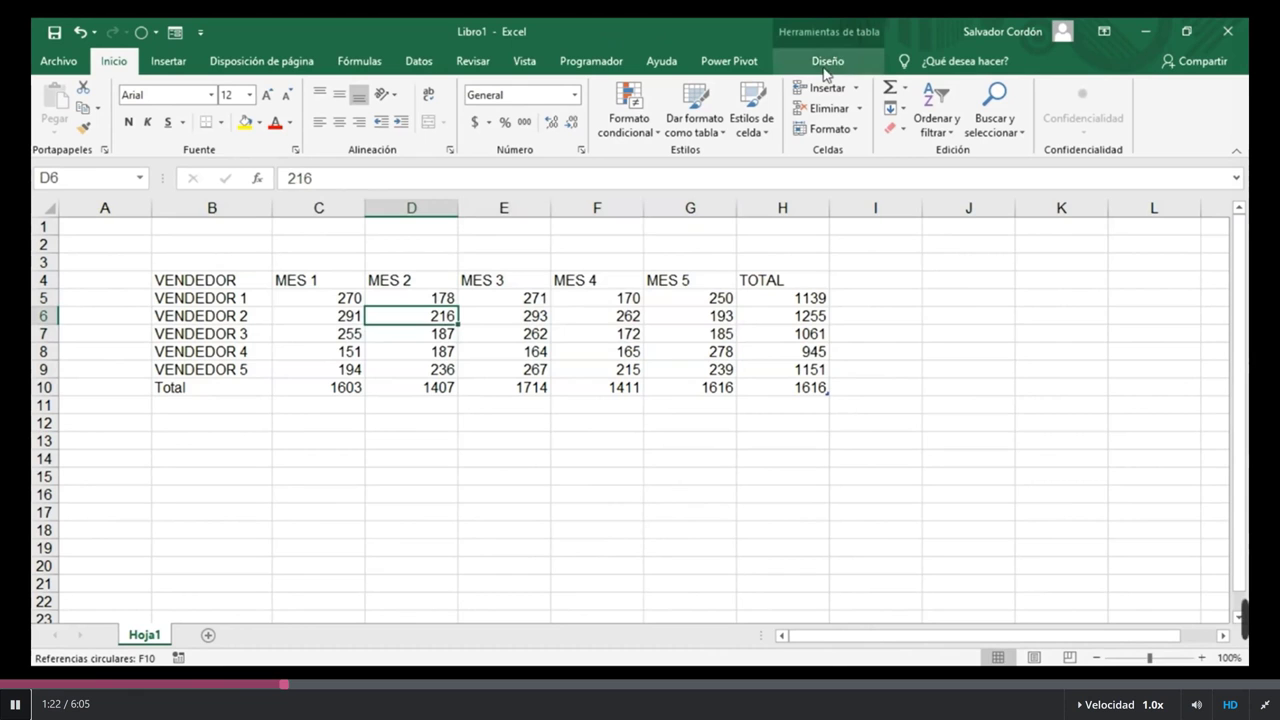
Step: Show the design options and style choices available for the sales table
left_click(826, 66)
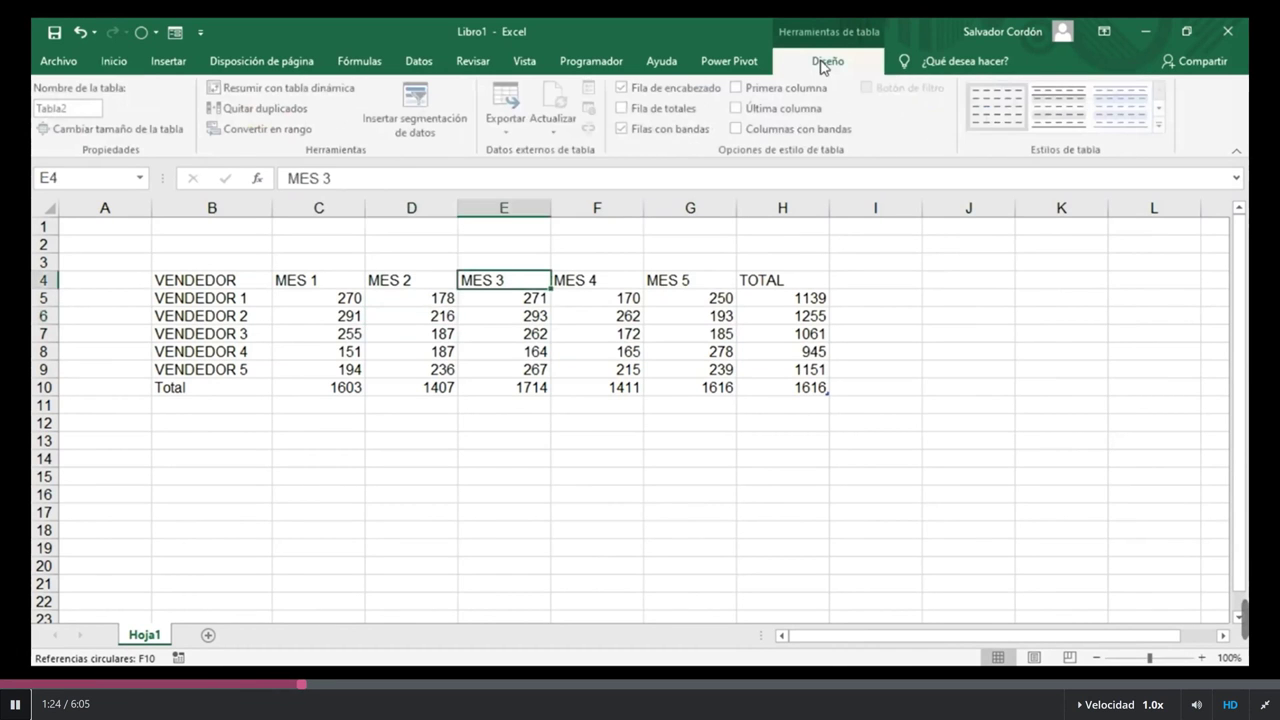
left_click(524, 318)
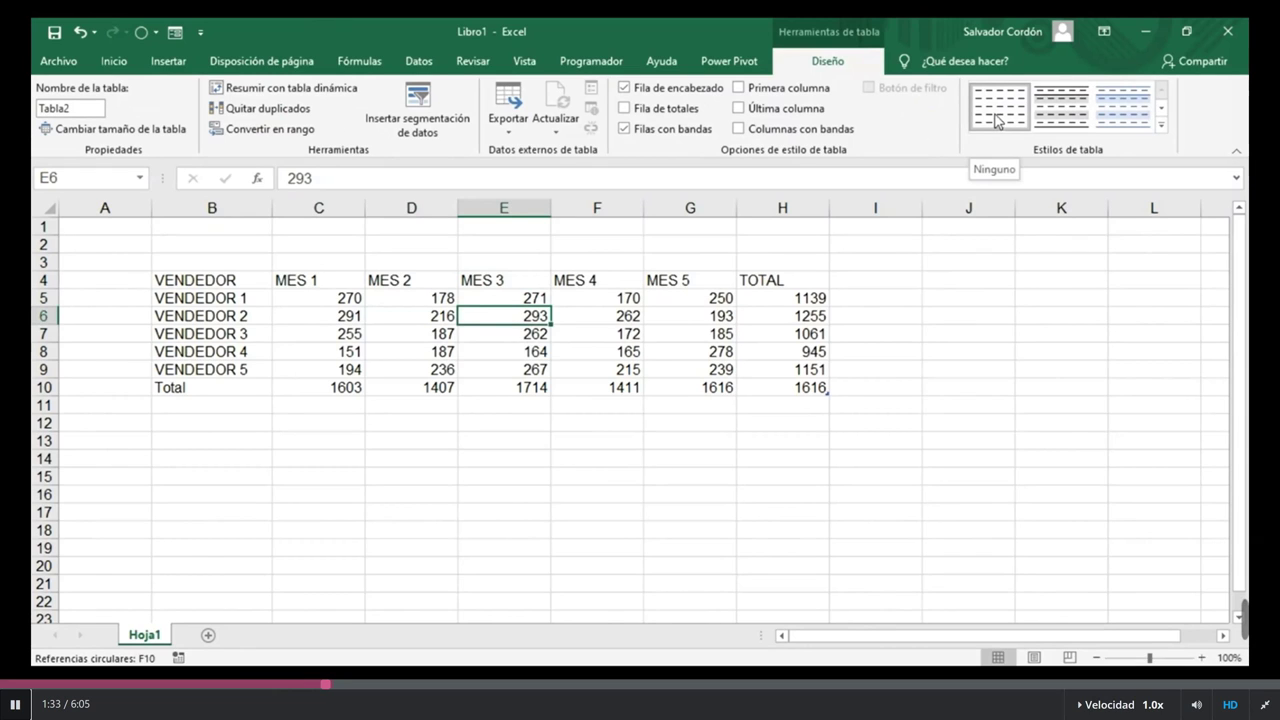
key("Down")
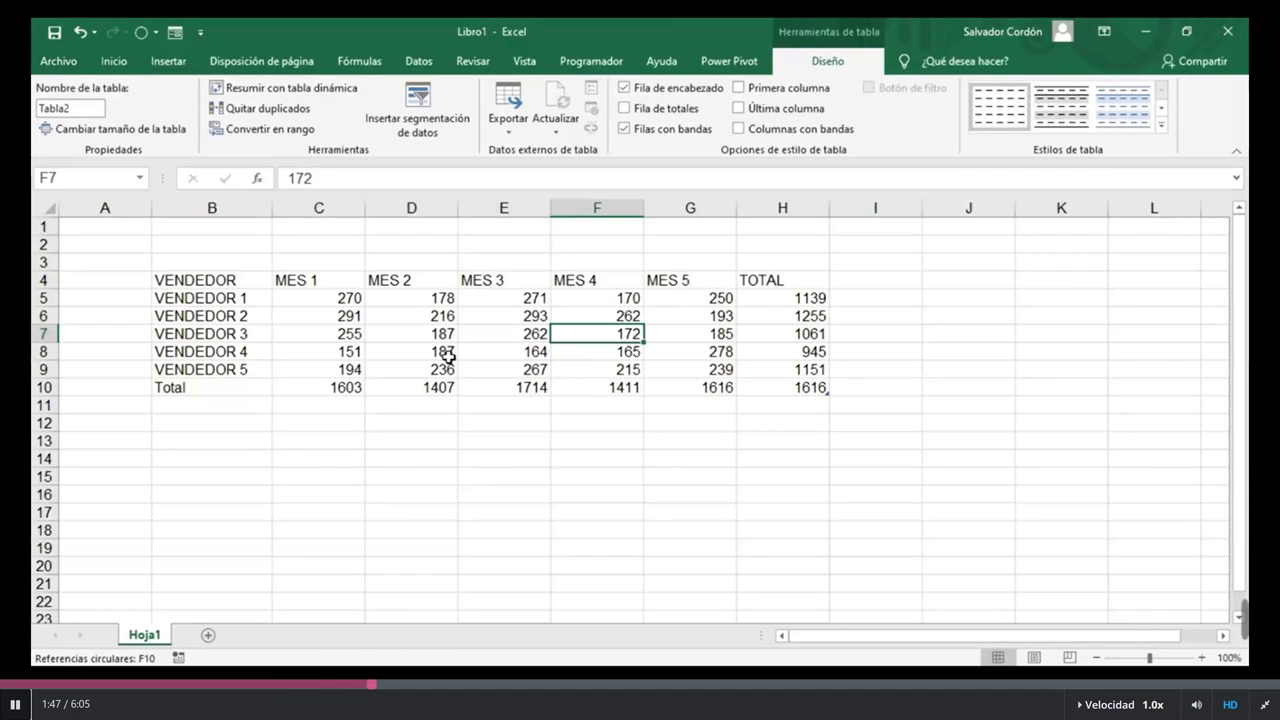
left_click(490, 333)
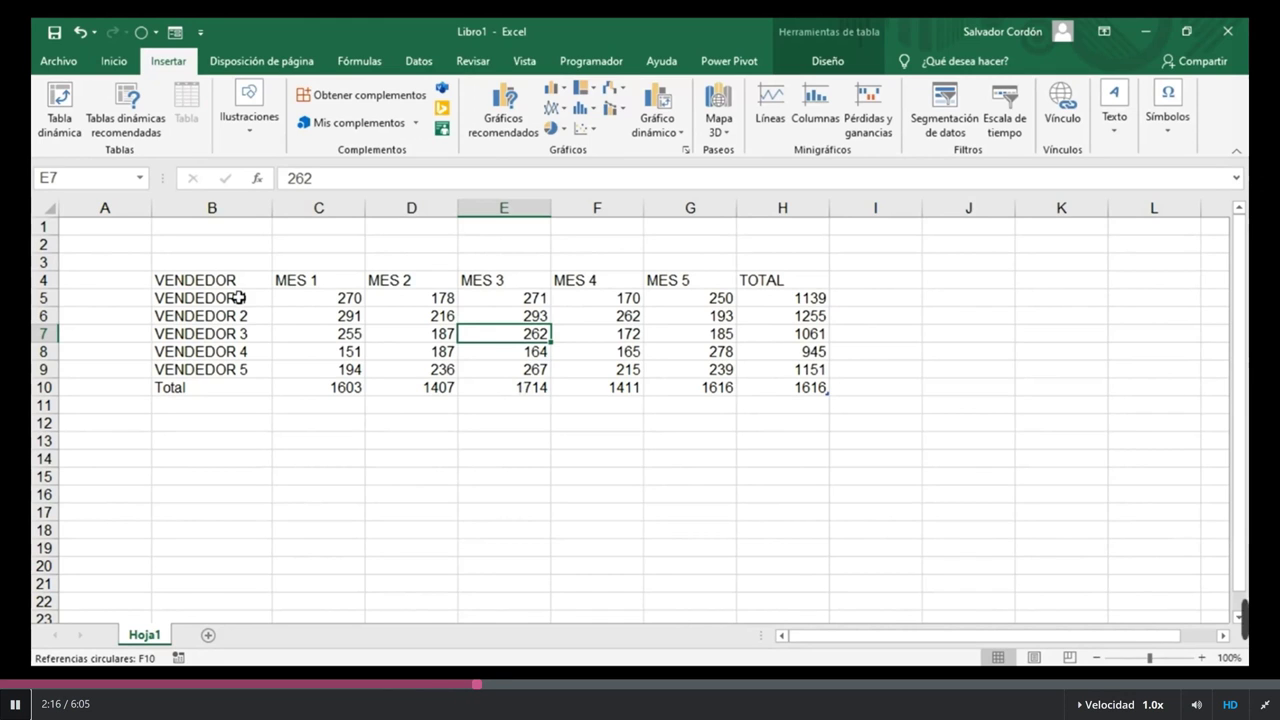
left_click_drag(235, 280, 229, 371)
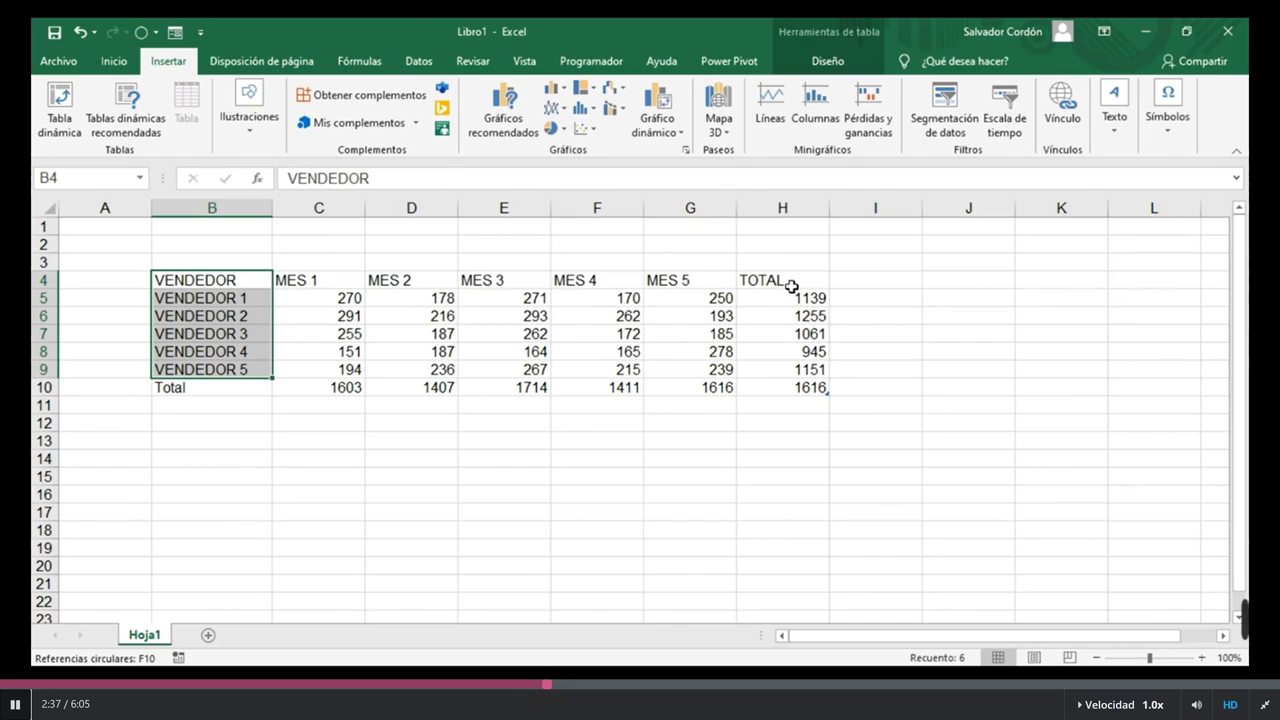
left_click_drag(791, 287, 781, 388)
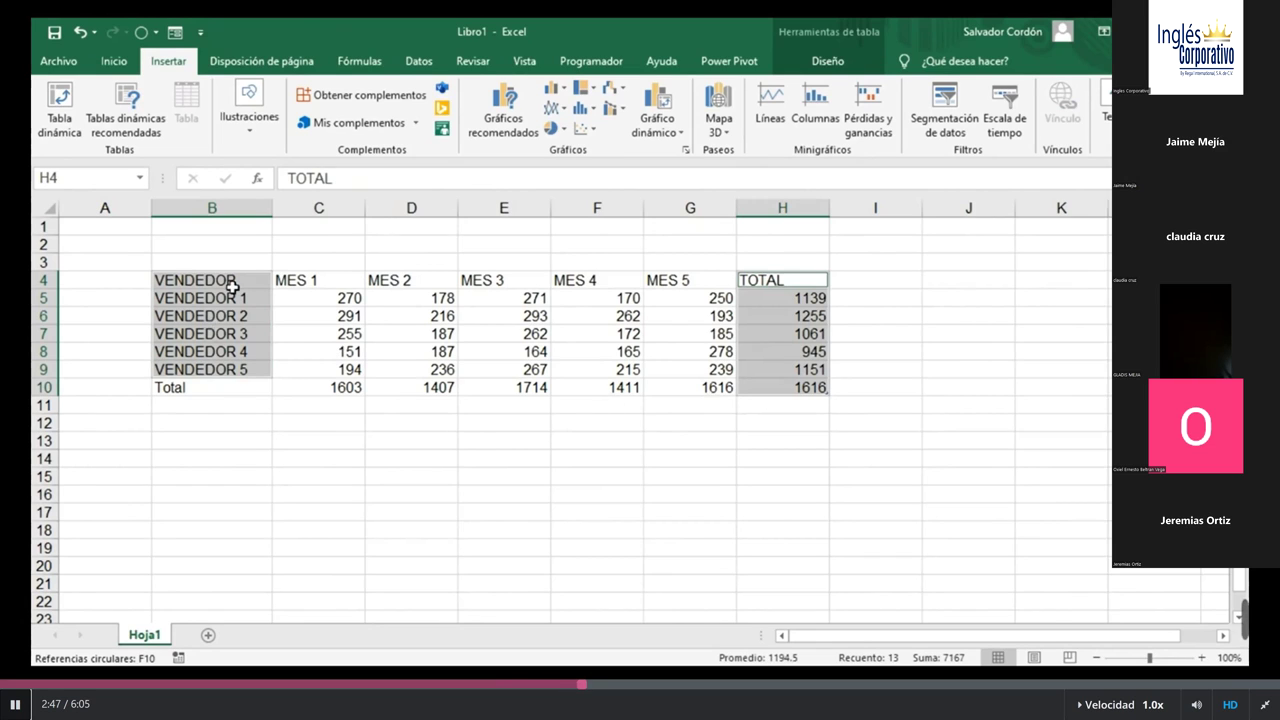
left_click(722, 318)
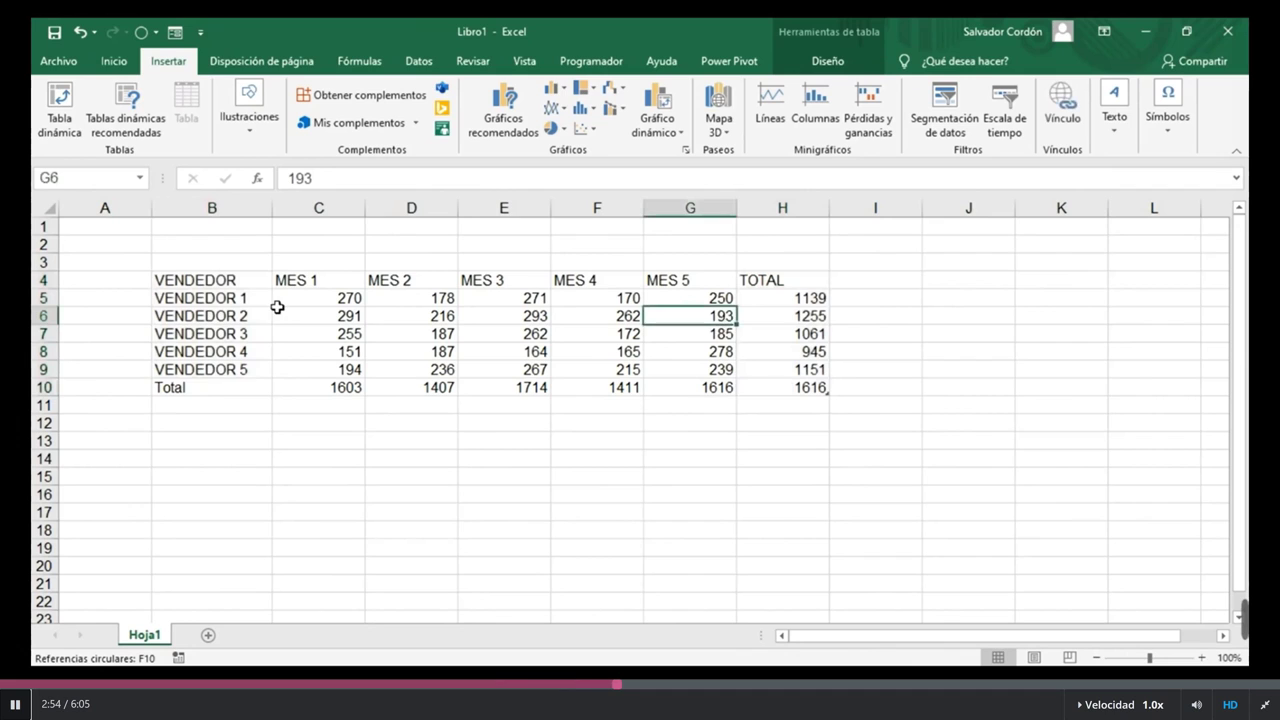
left_click_drag(200, 281, 244, 373)
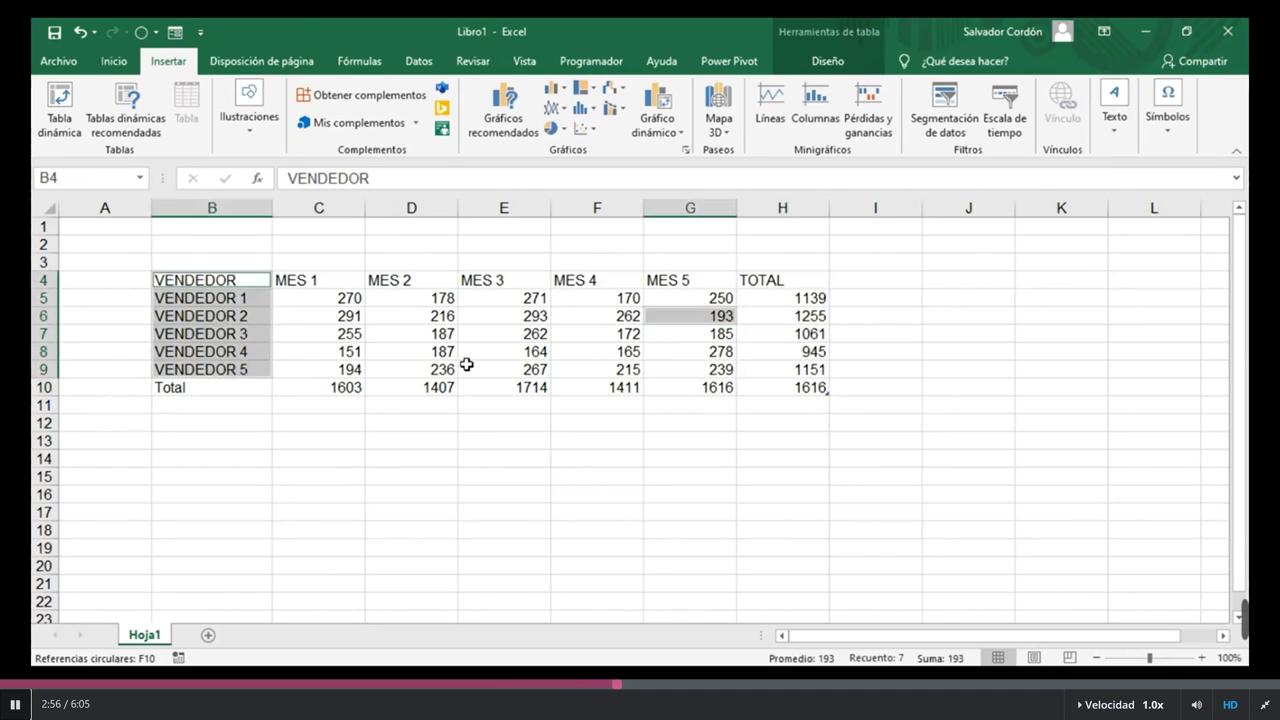
Step: Insert a 2D pie chart from the seller names in B4:B9 and the totals in H4:H9
left_click_drag(200, 281, 232, 369)
left_click_drag(782, 280, 787, 370)
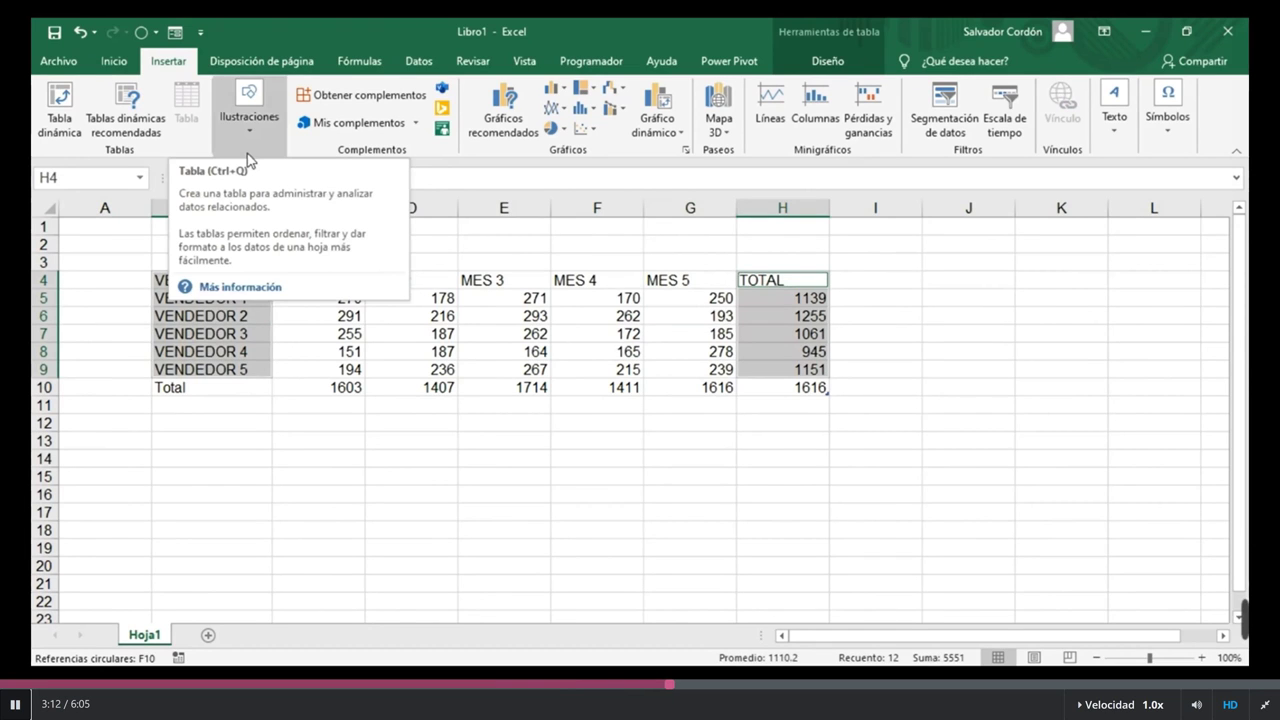
left_click(551, 128)
left_click(577, 196)
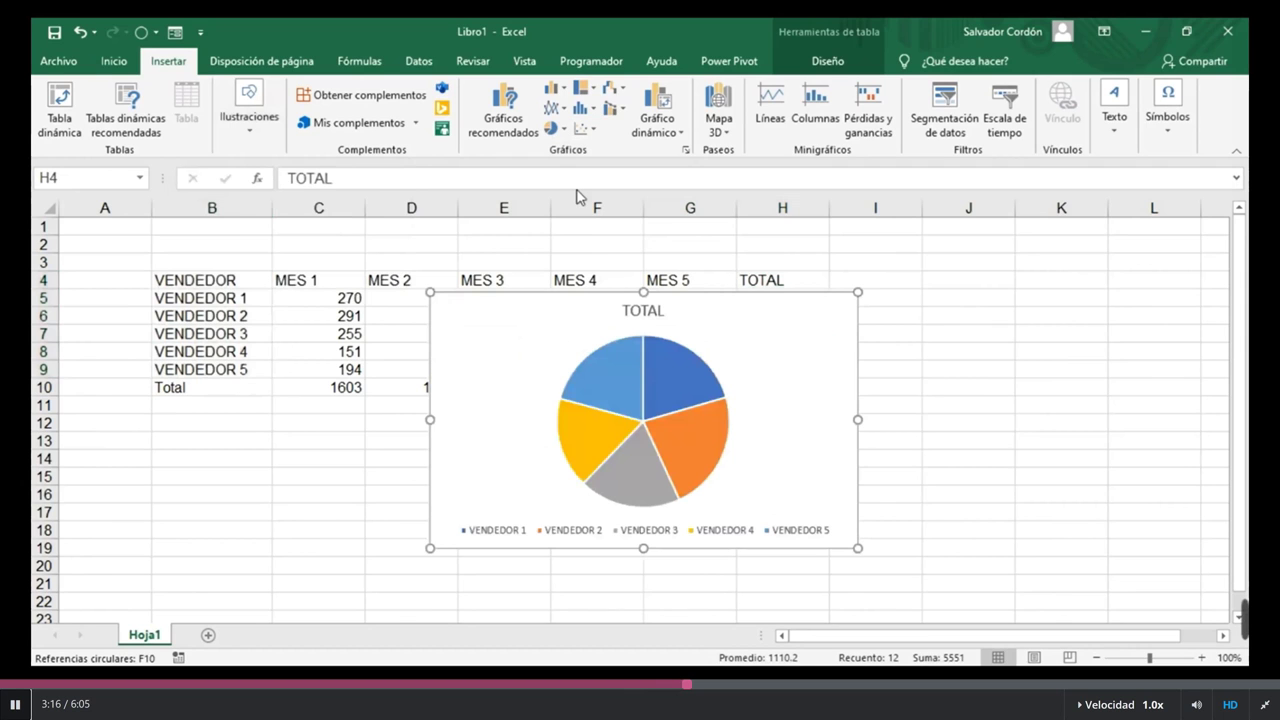
Step: Narrow the pie chart and move it over the table's columns D to G
left_click_drag(730, 305, 1066, 283)
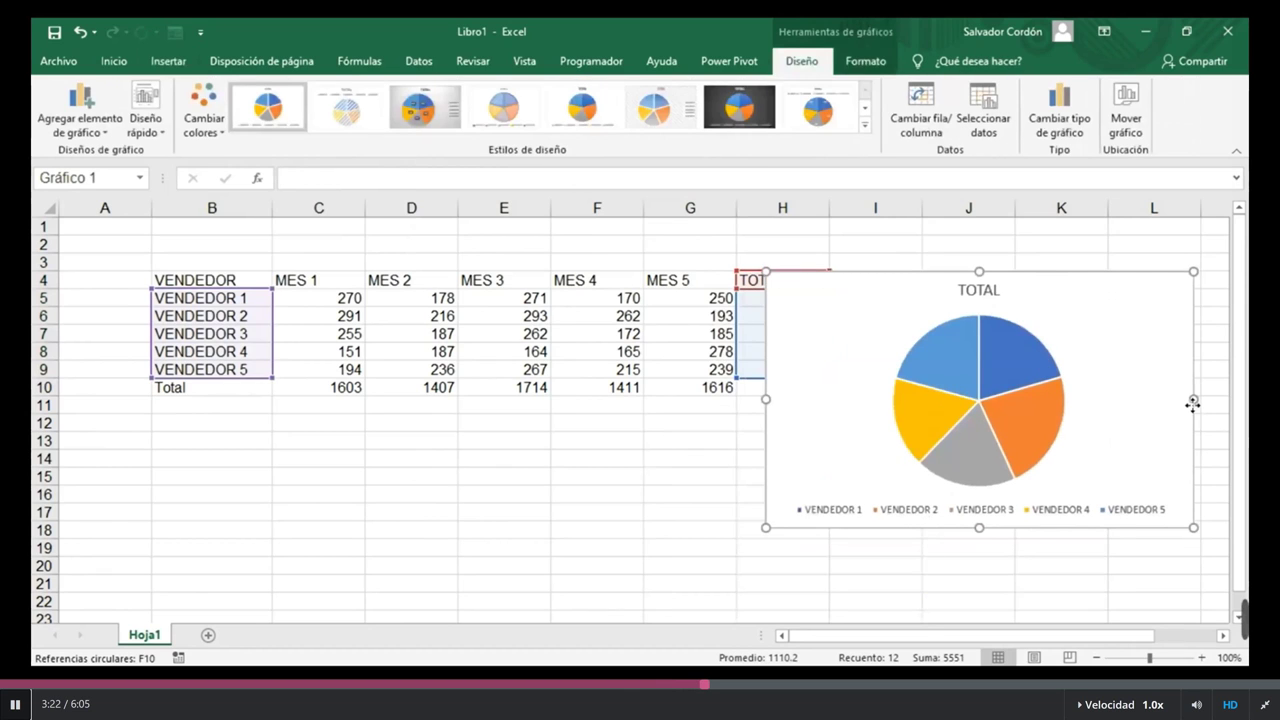
left_click_drag(1193, 403, 1074, 402)
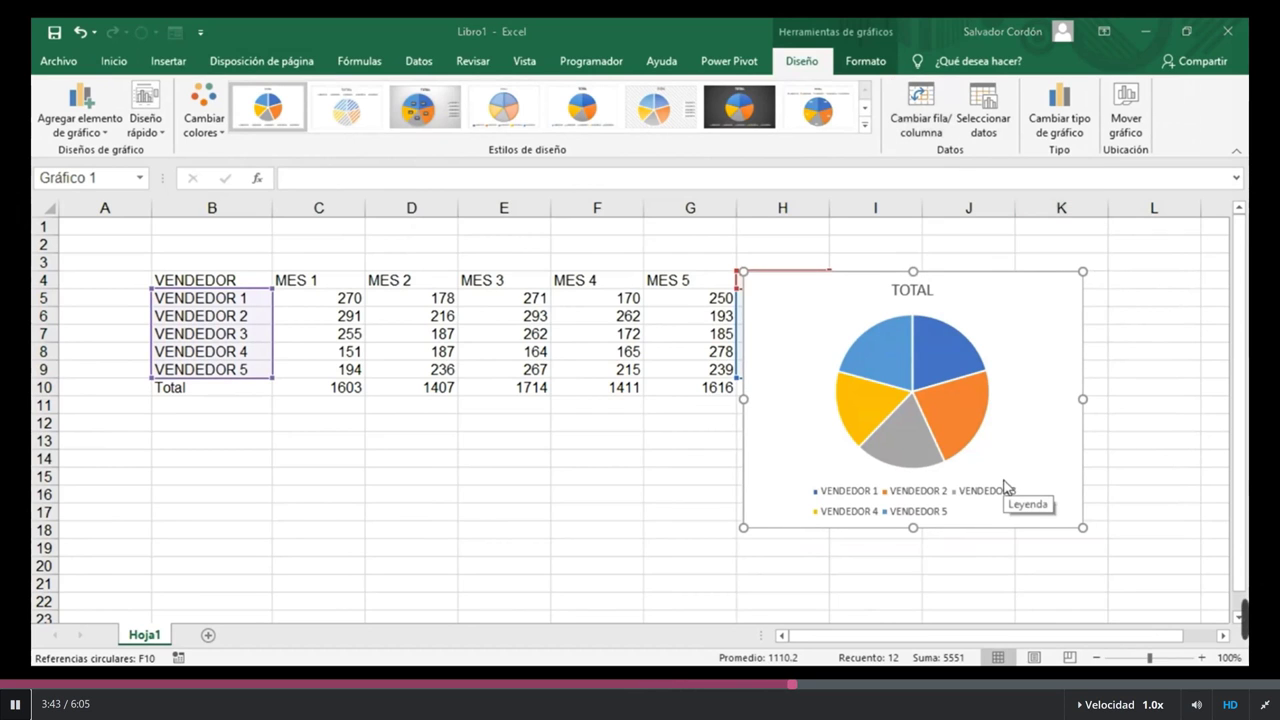
left_click_drag(872, 311, 443, 303)
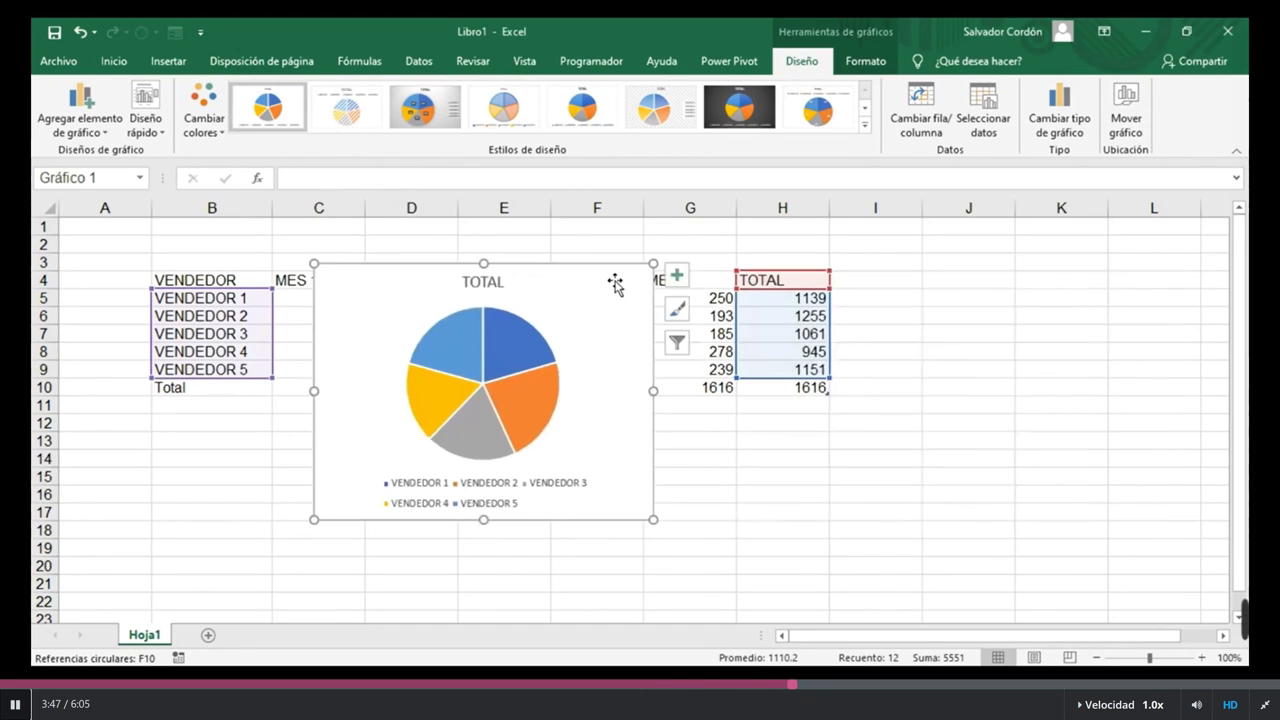
left_click_drag(615, 285, 684, 297)
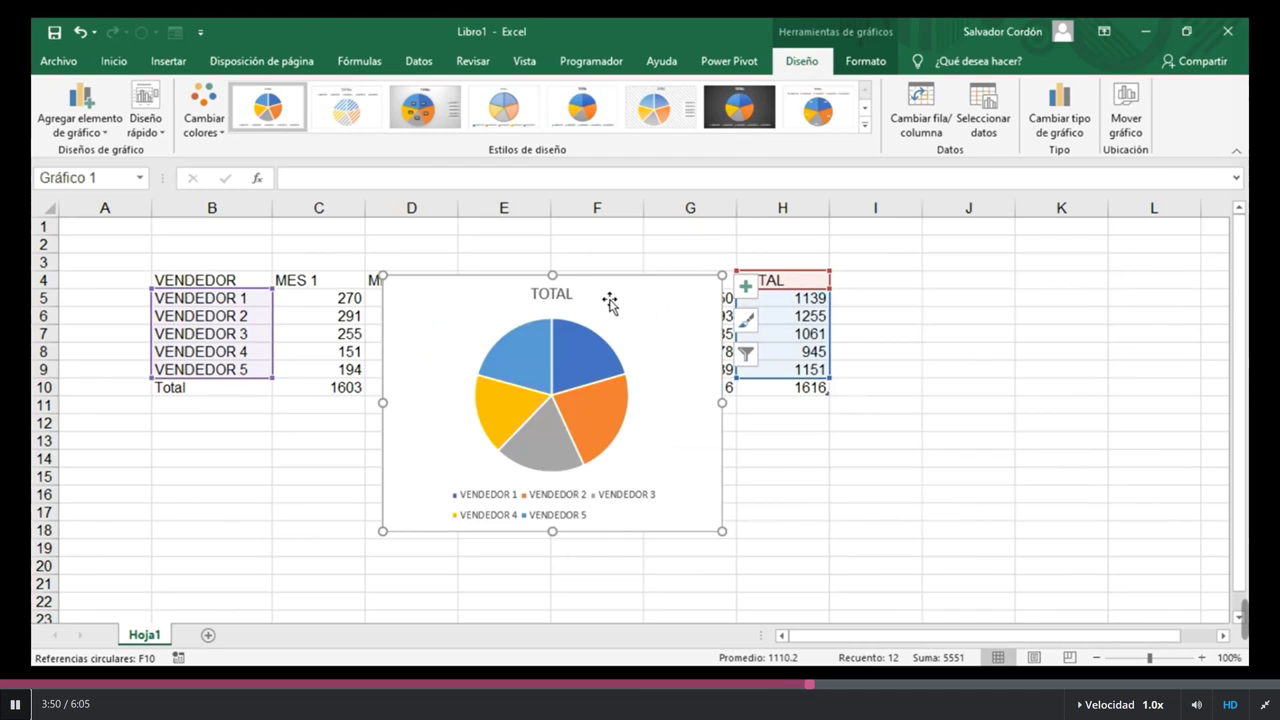
Step: Place the pie chart's legend to the right of the pie and keep the TOTAL chart title displayed
left_click(746, 290)
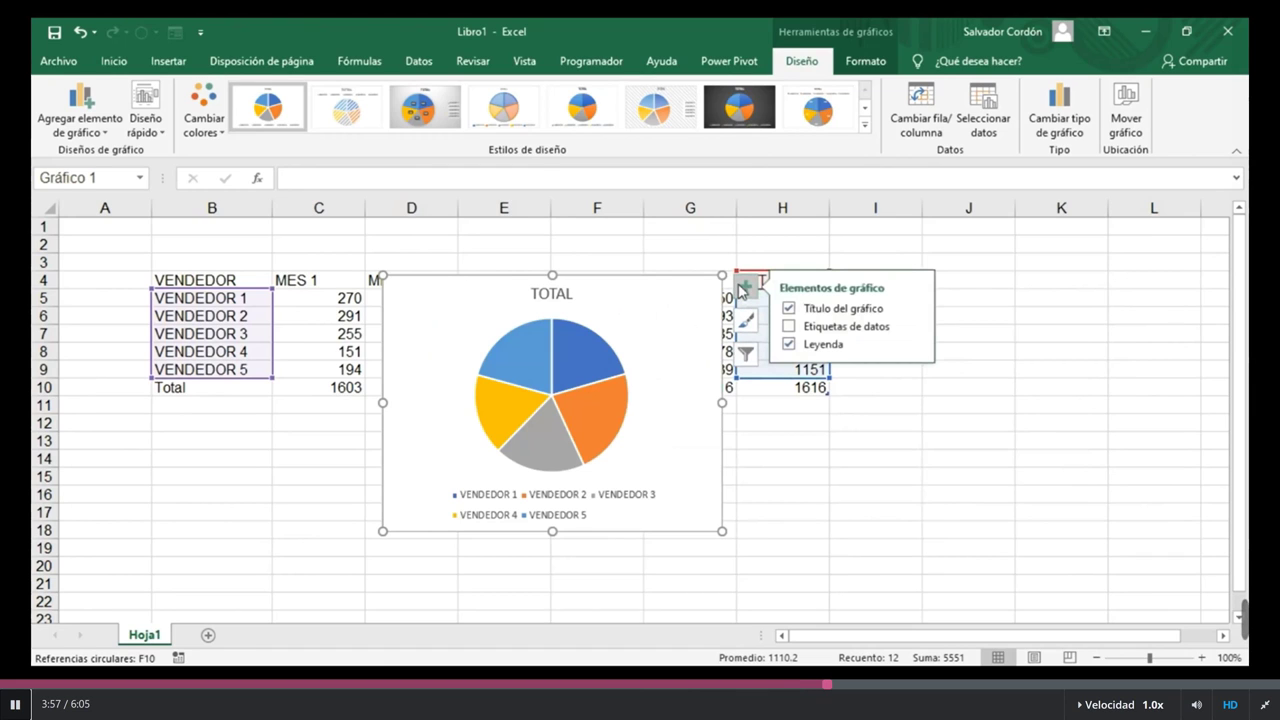
left_click(789, 310)
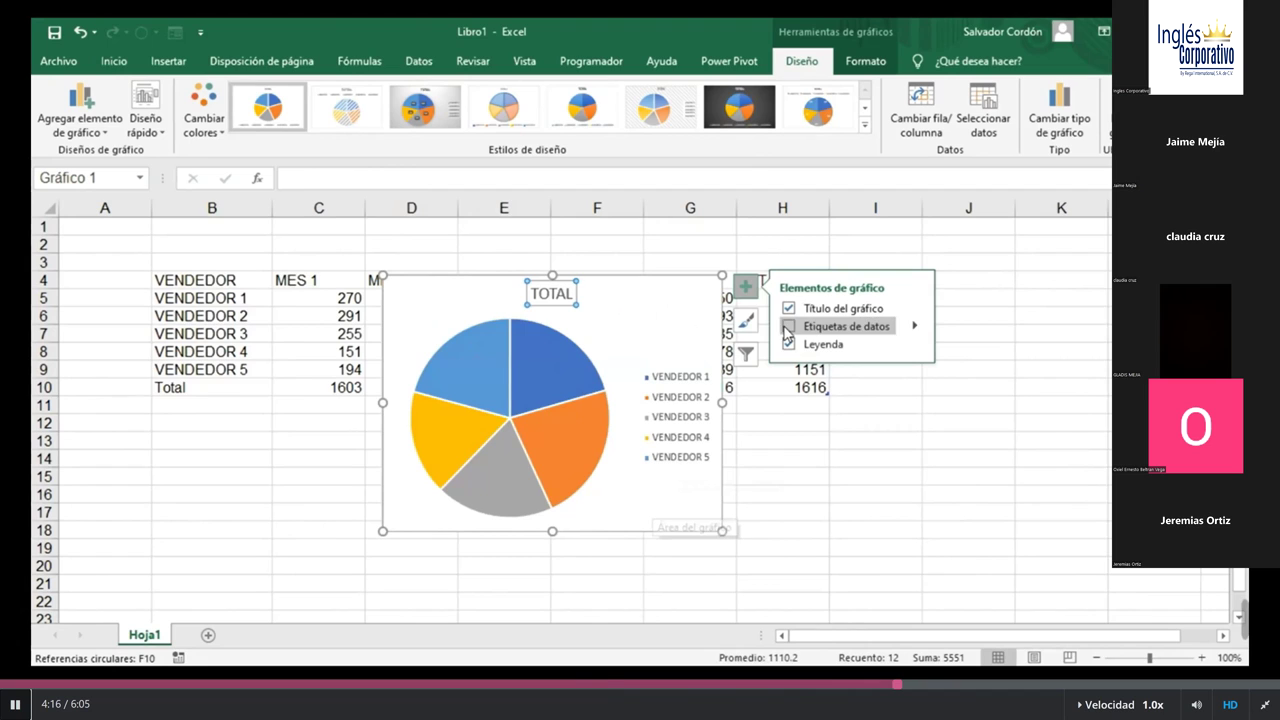
left_click(433, 296)
left_click(409, 300)
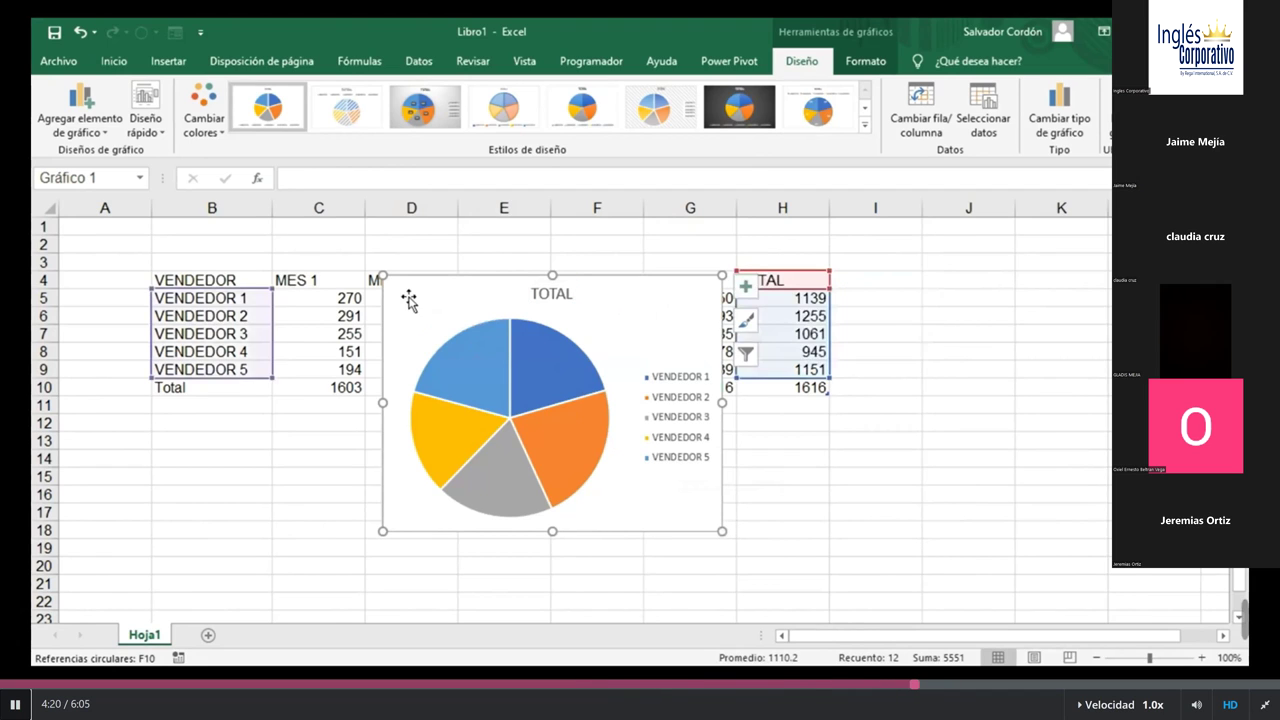
right_click(409, 296)
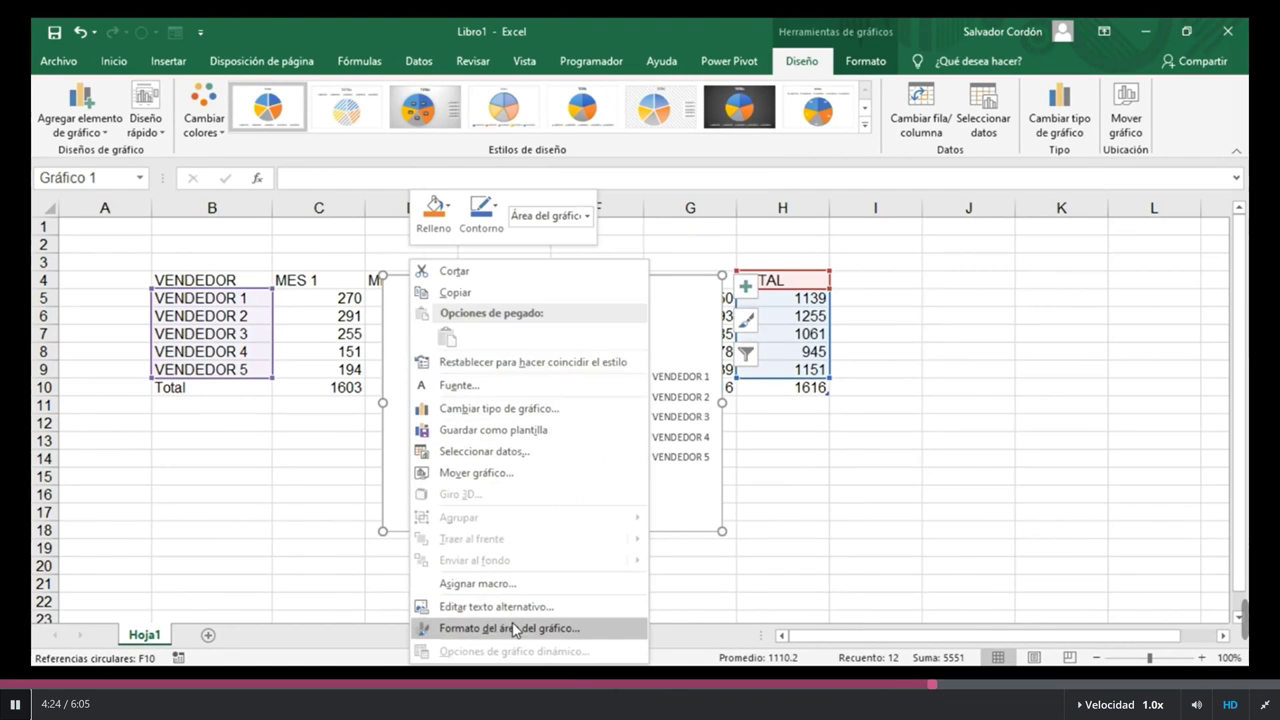
left_click(694, 319)
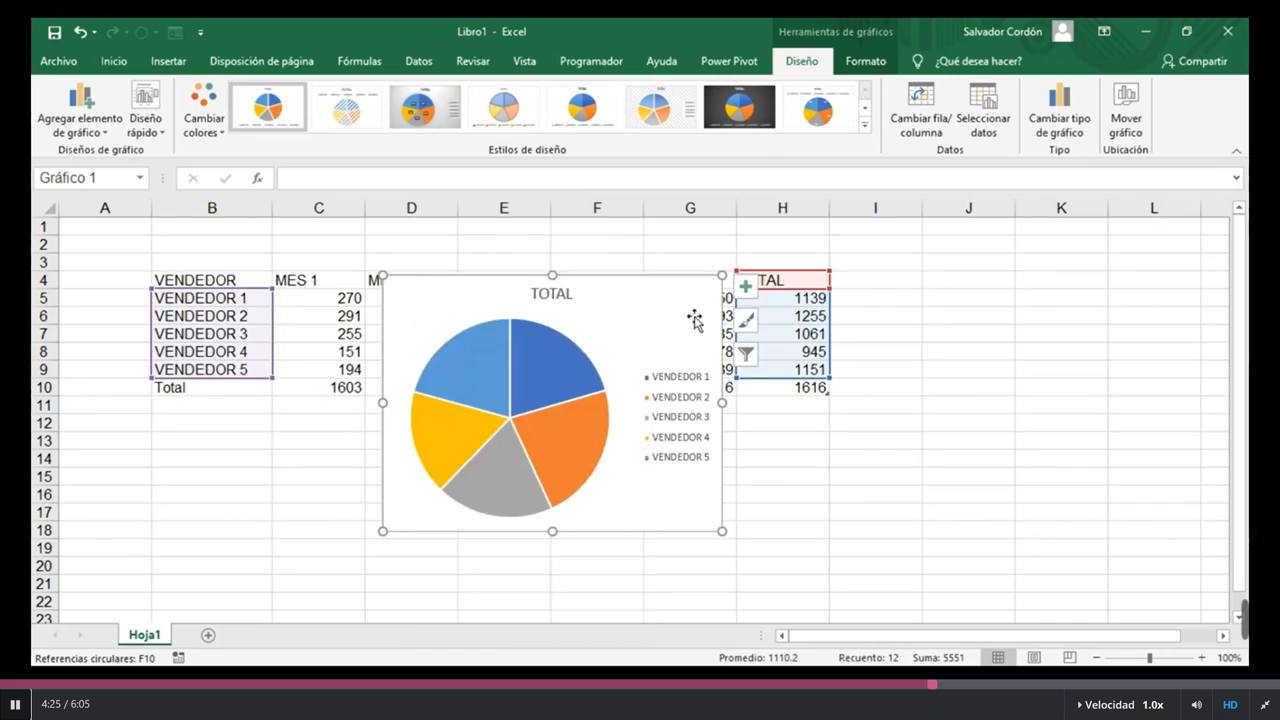
key("Down")
right_click(658, 315)
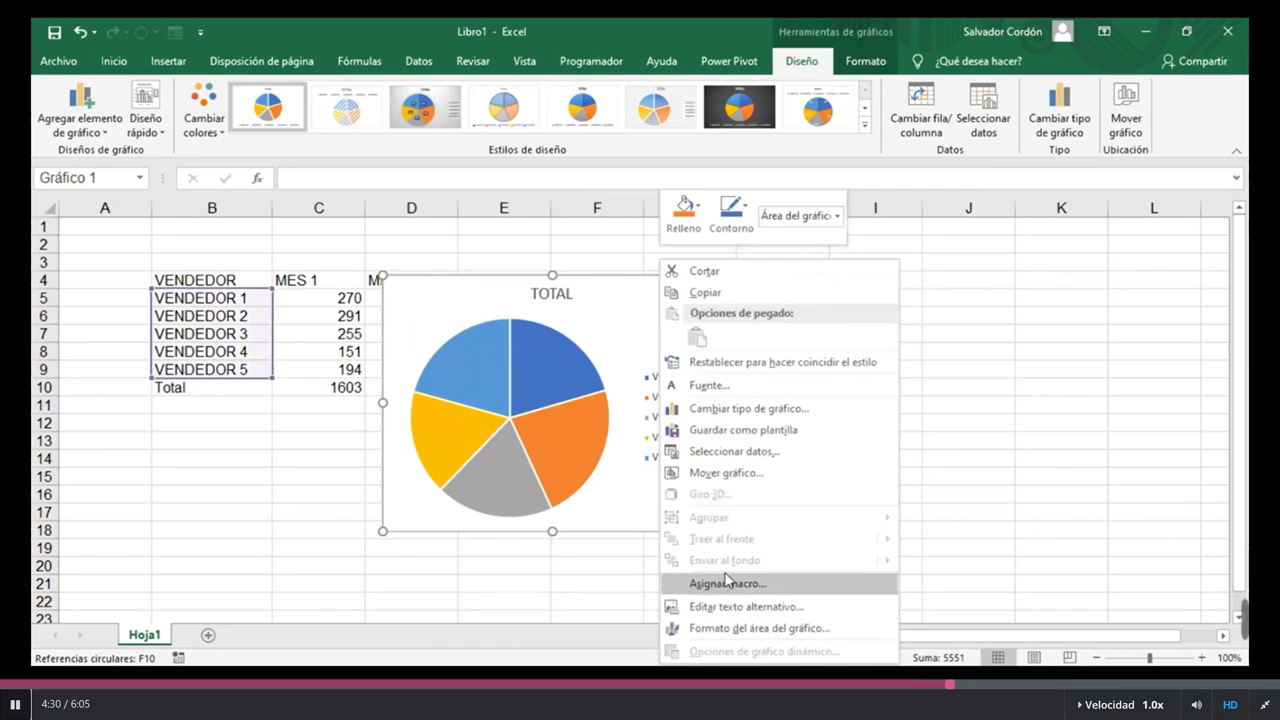
Step: Move the pie chart off the data so it sits beside the table's TOTAL column, over columns I to L
left_click(595, 323)
left_click_drag(593, 318, 1080, 318)
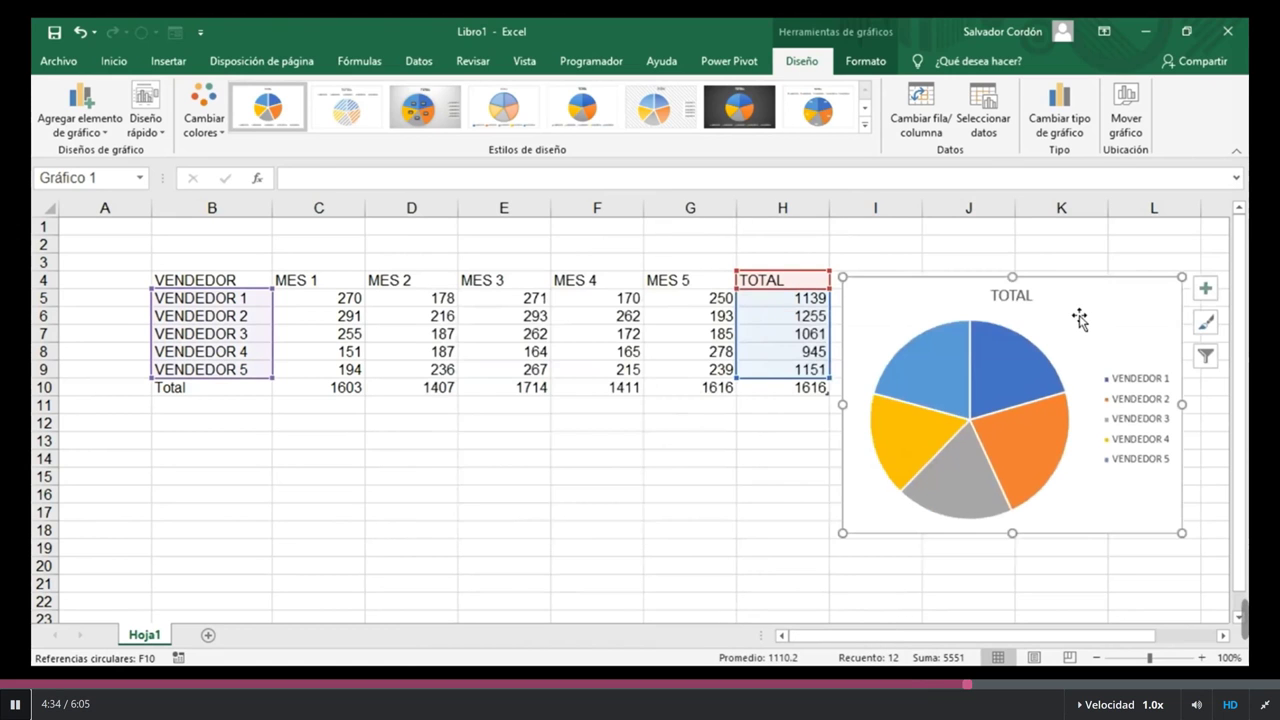
Step: Select the seller names and MES 1 sales in B4:C9 and open the column and bar chart choices
mouse_move(1038, 374)
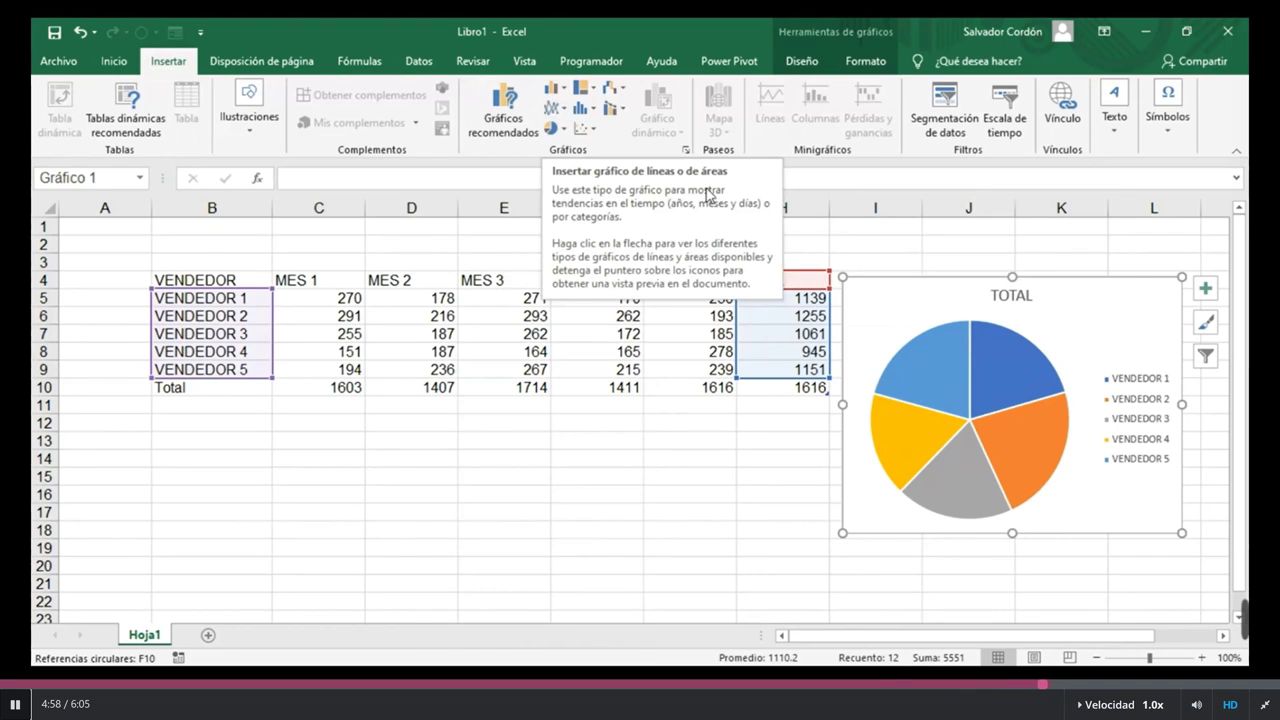
left_click_drag(590, 316, 577, 327)
left_click(318, 387)
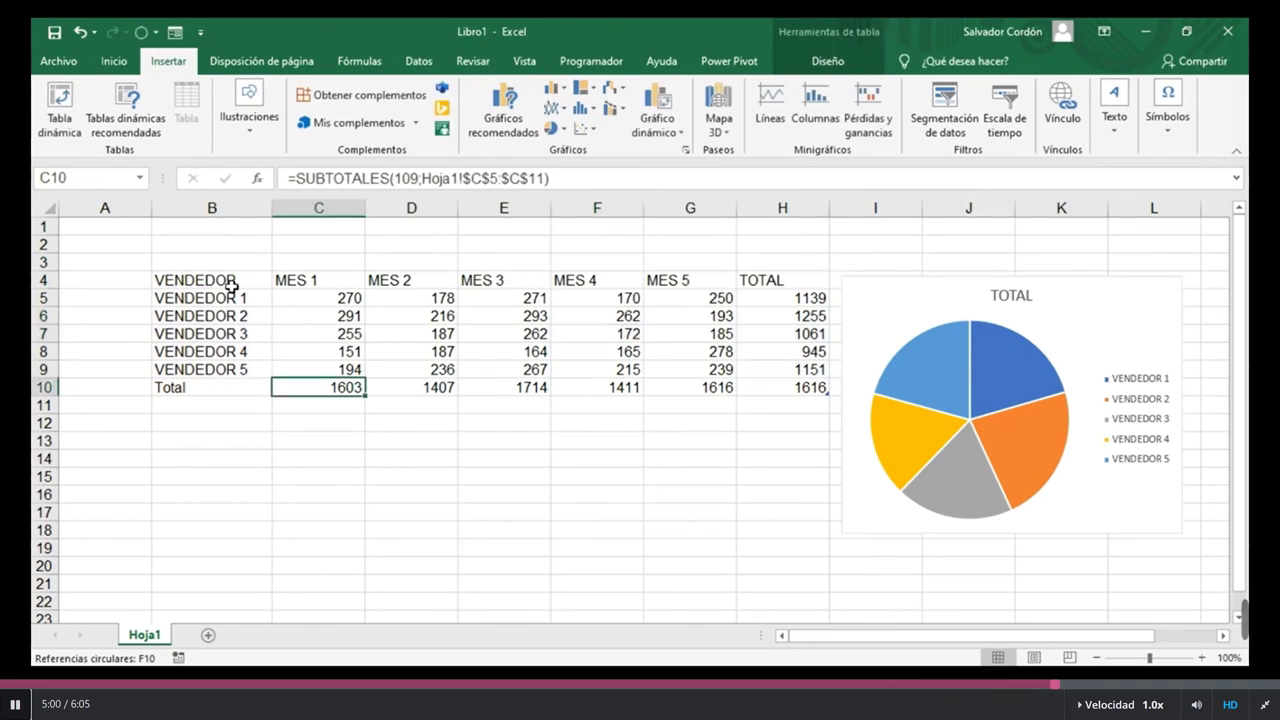
left_click_drag(231, 287, 242, 364)
left_click_drag(318, 280, 327, 363)
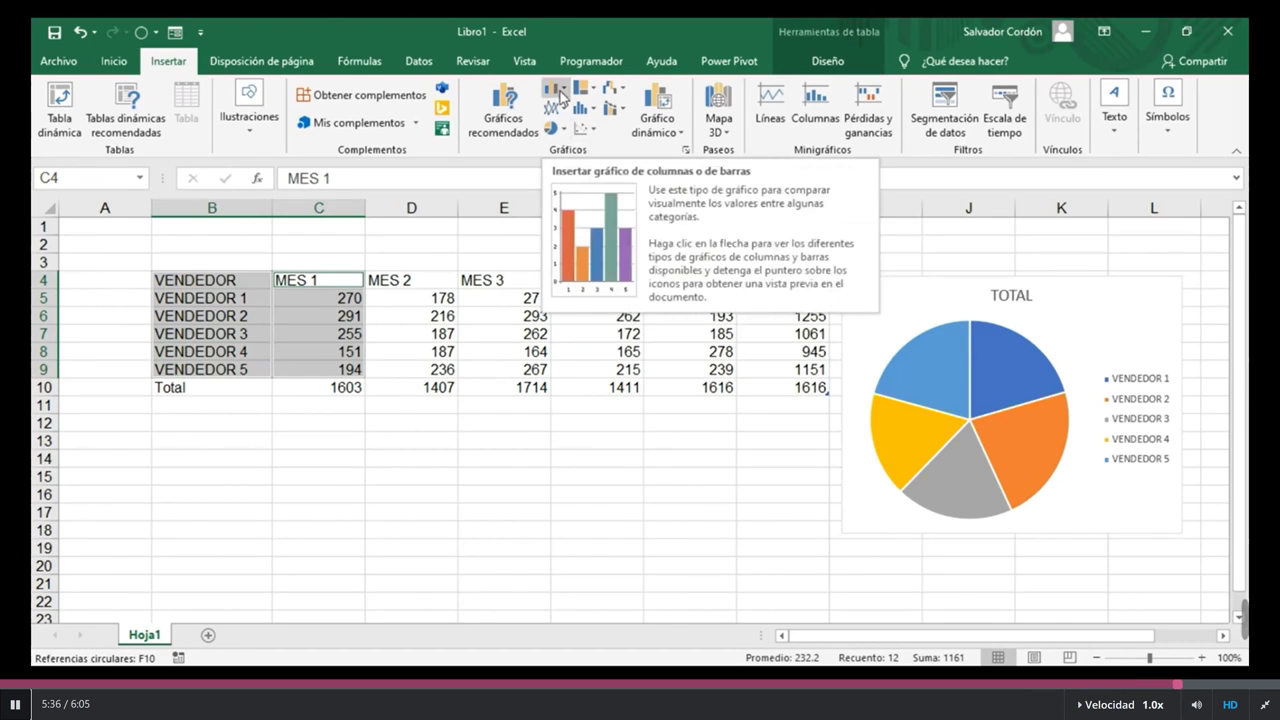
left_click(565, 95)
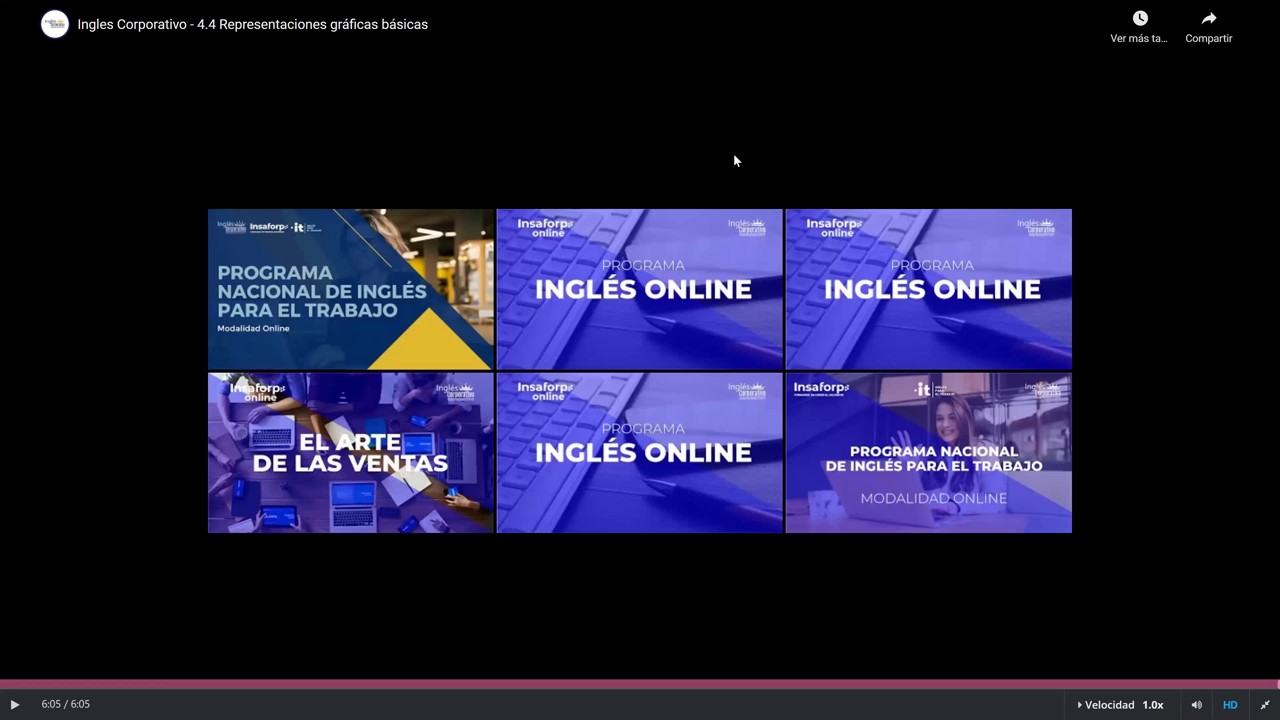
Step: Exit the full-screen lesson video, switch to the Excel practice workbook and copy the seller sales table B2:E17 from the Tablas sheet
key("Escape")
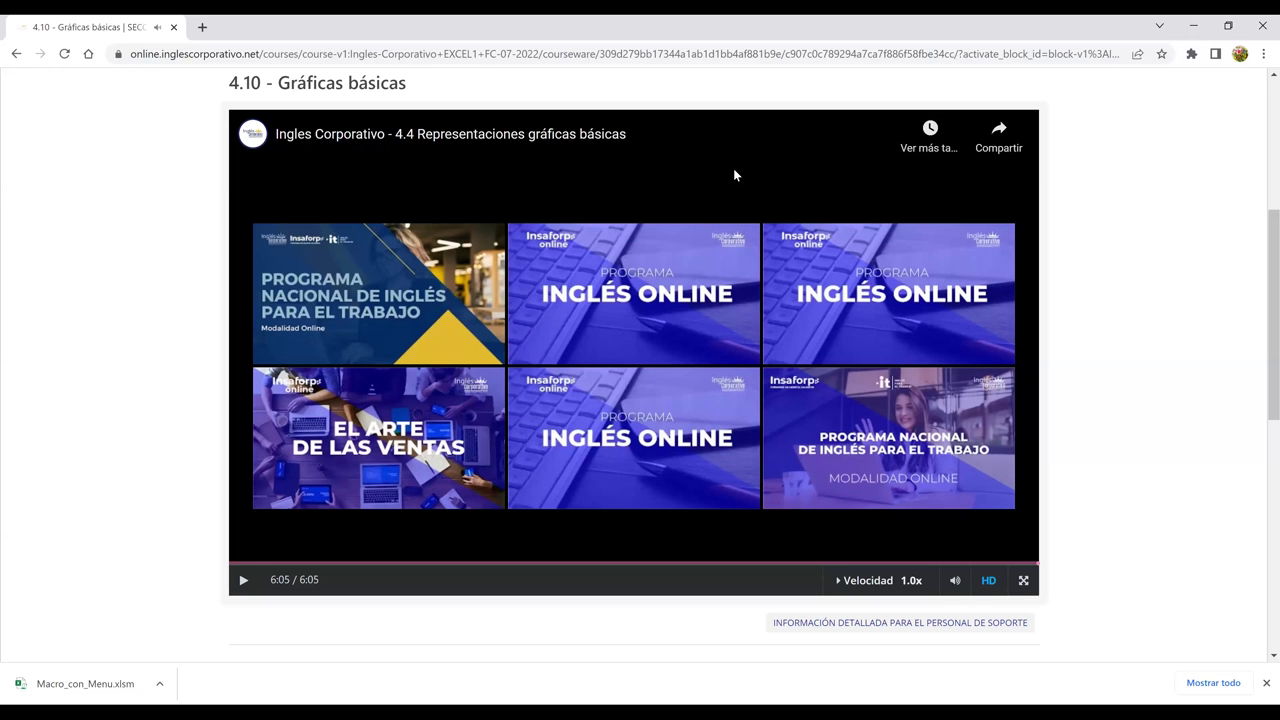
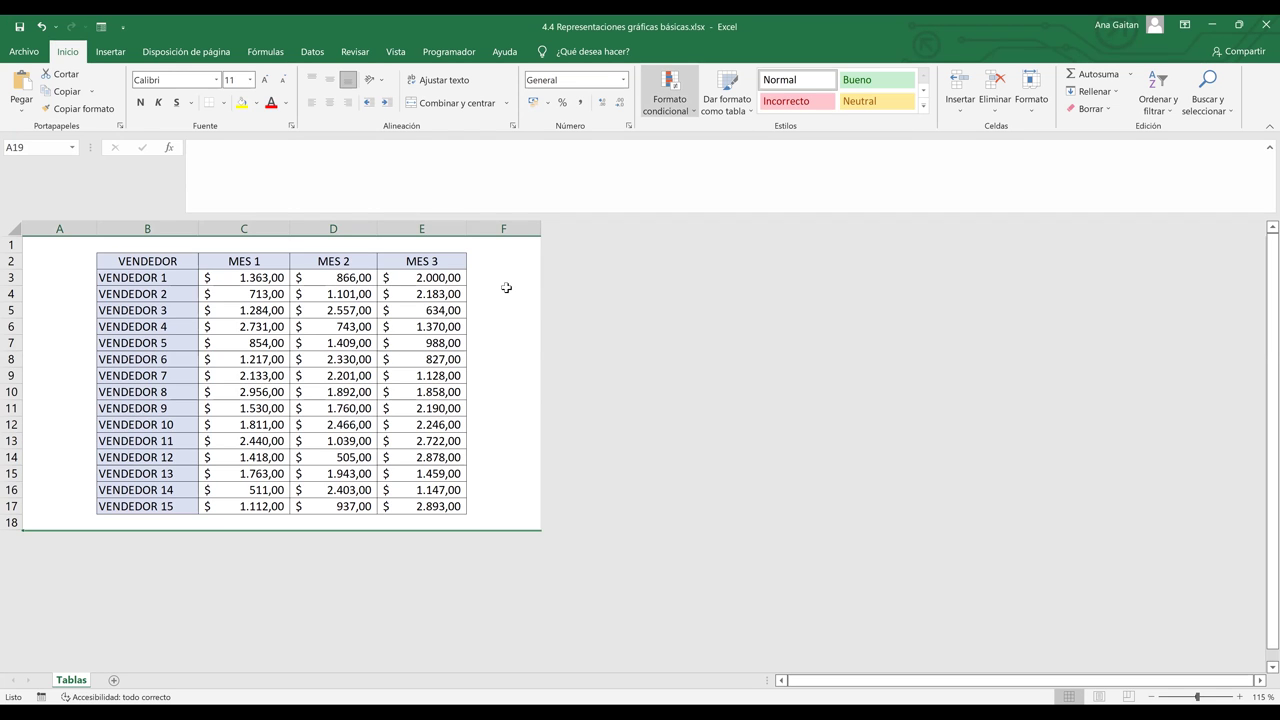
left_click(475, 326)
left_click_drag(147, 261, 441, 516)
key("ctrl+c")
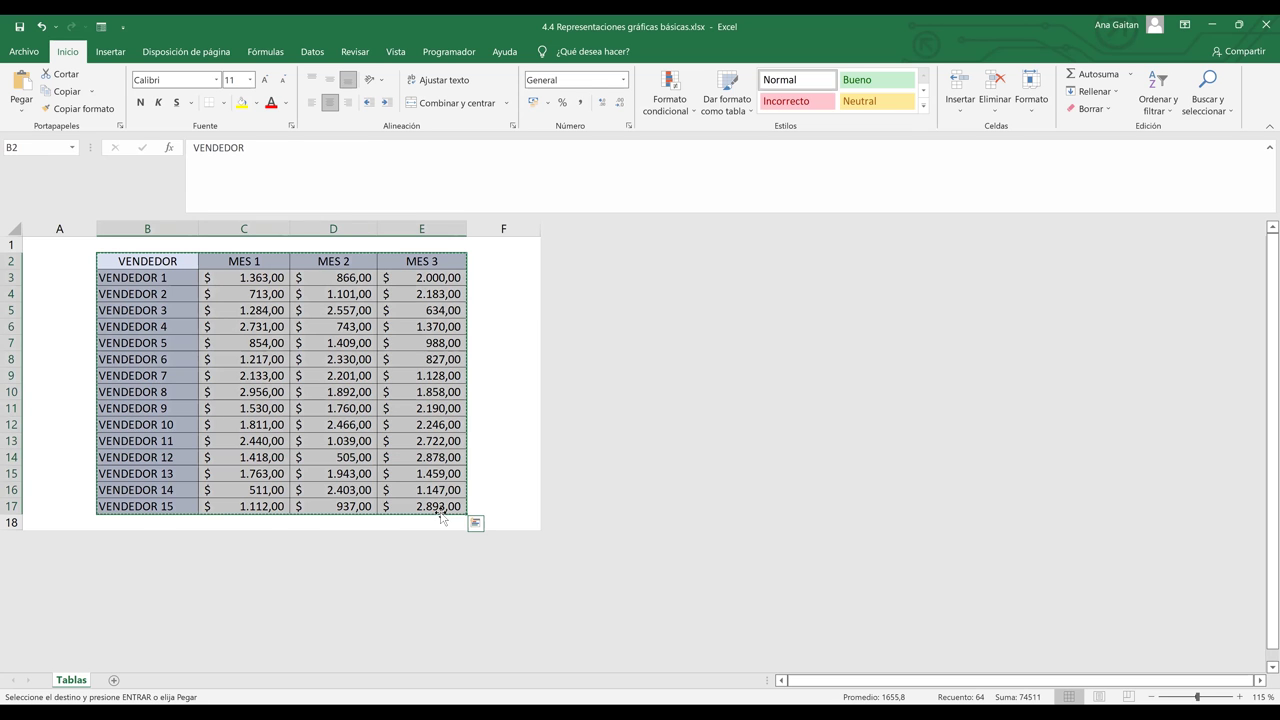
Step: Add a new sheet and paste the copied table at E3 as values with source formatting
left_click(115, 681)
left_click(297, 272)
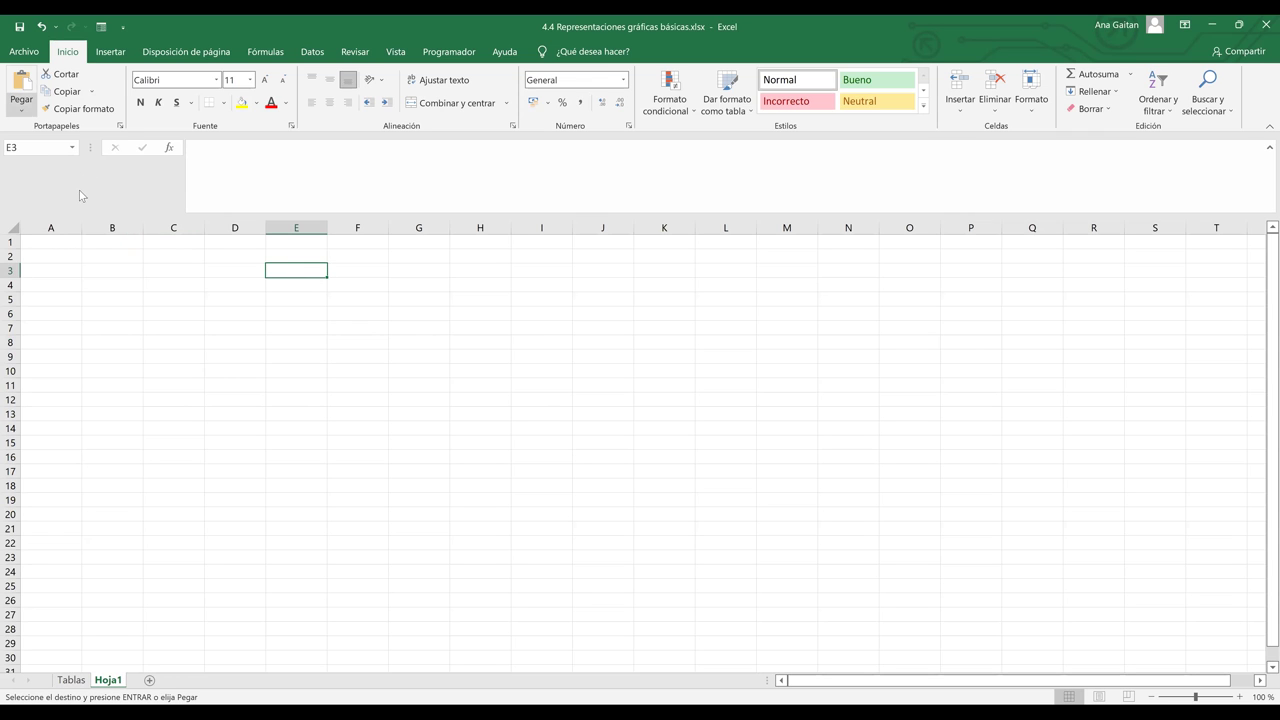
left_click(21, 104)
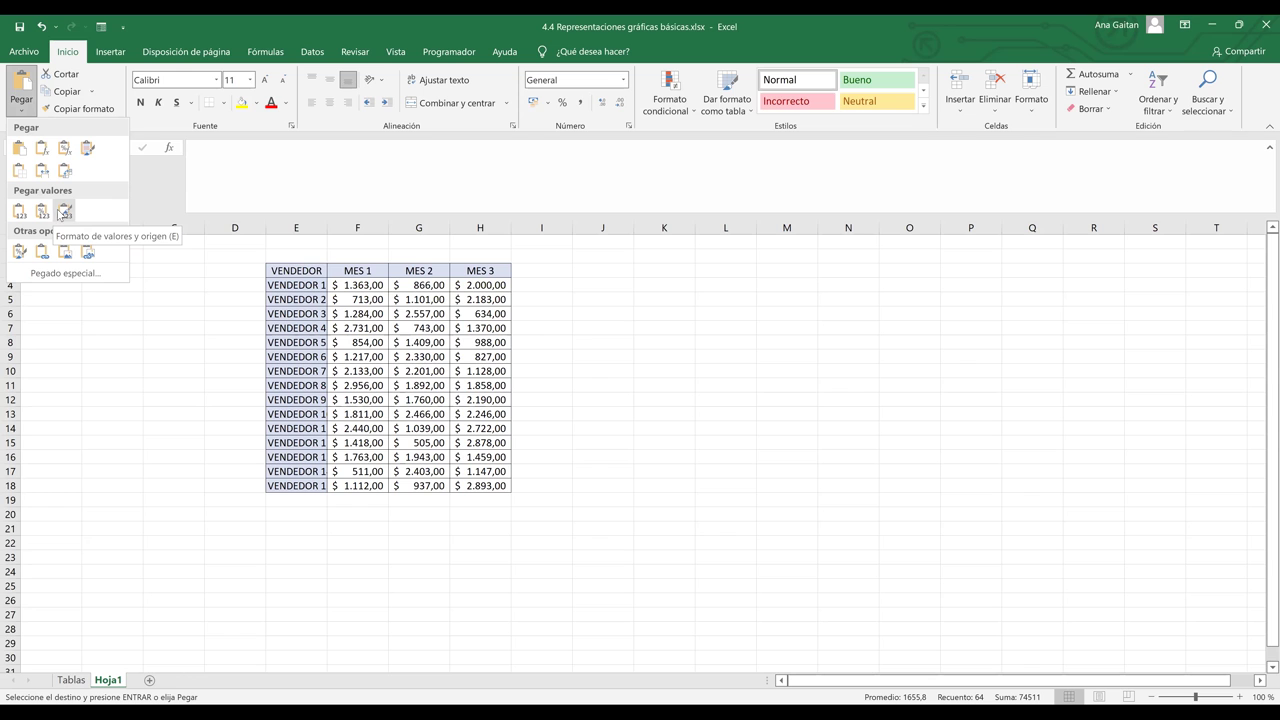
left_click(62, 212)
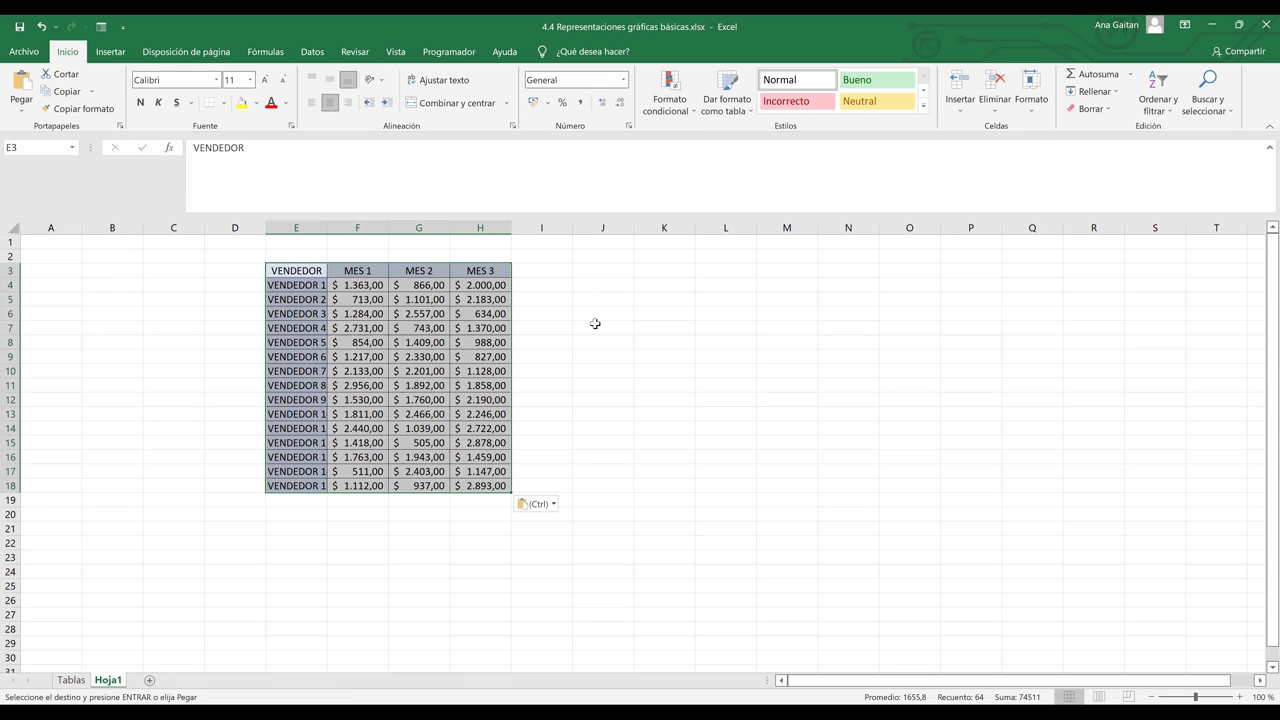
left_click(595, 323)
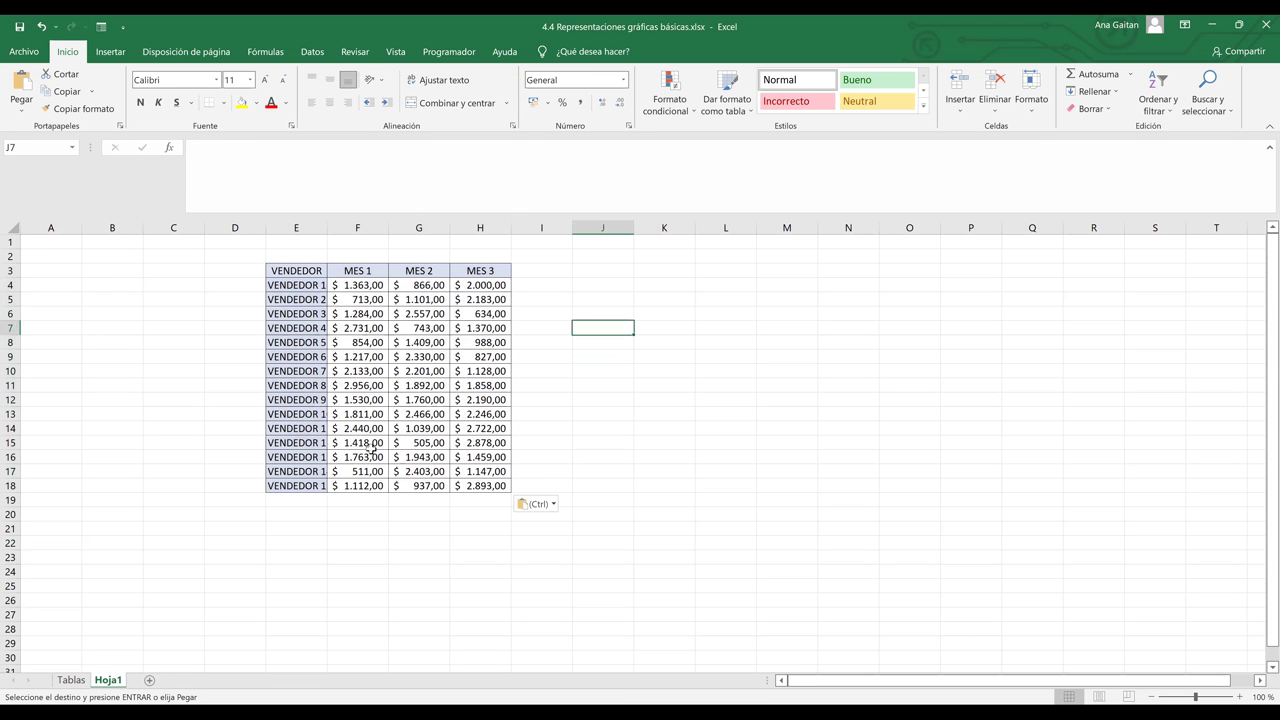
Step: Widen column E so the full seller names fit in the pasted table
left_click(318, 288)
left_click_drag(319, 291, 325, 487)
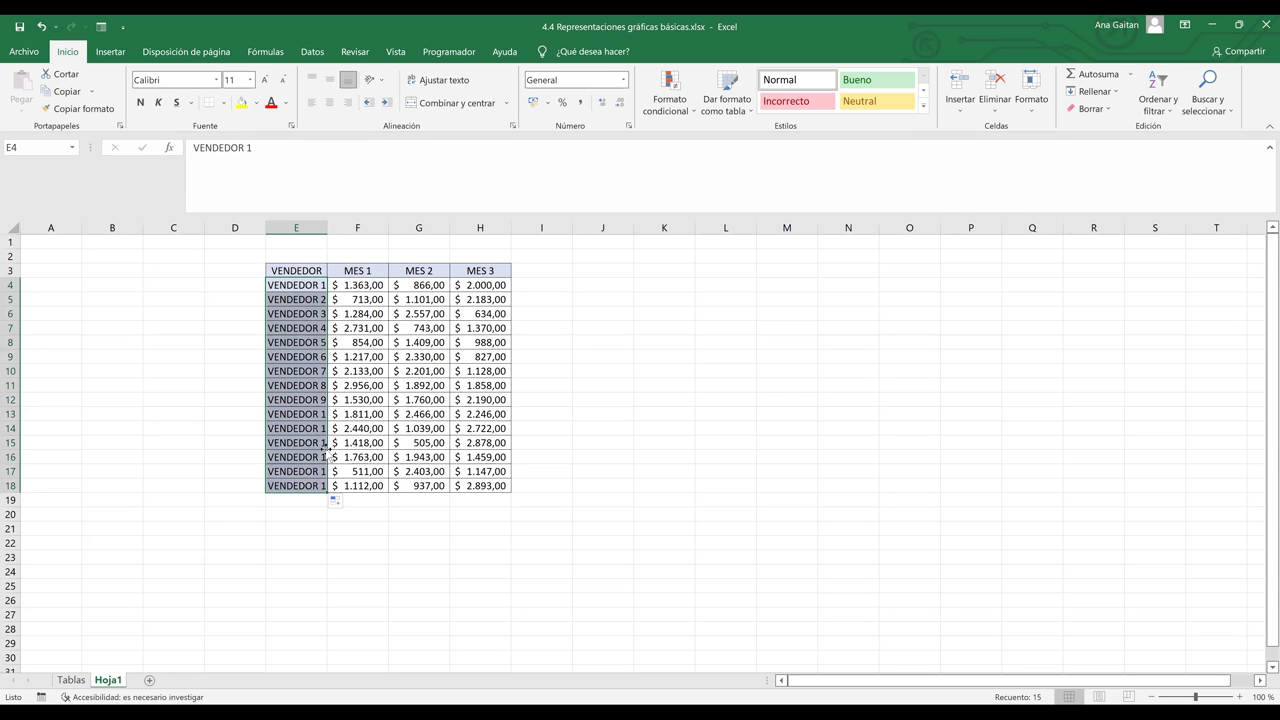
mouse_move(329, 227)
left_mouse_down()
mouse_move(370, 237)
mouse_move(343, 226)
left_mouse_up()
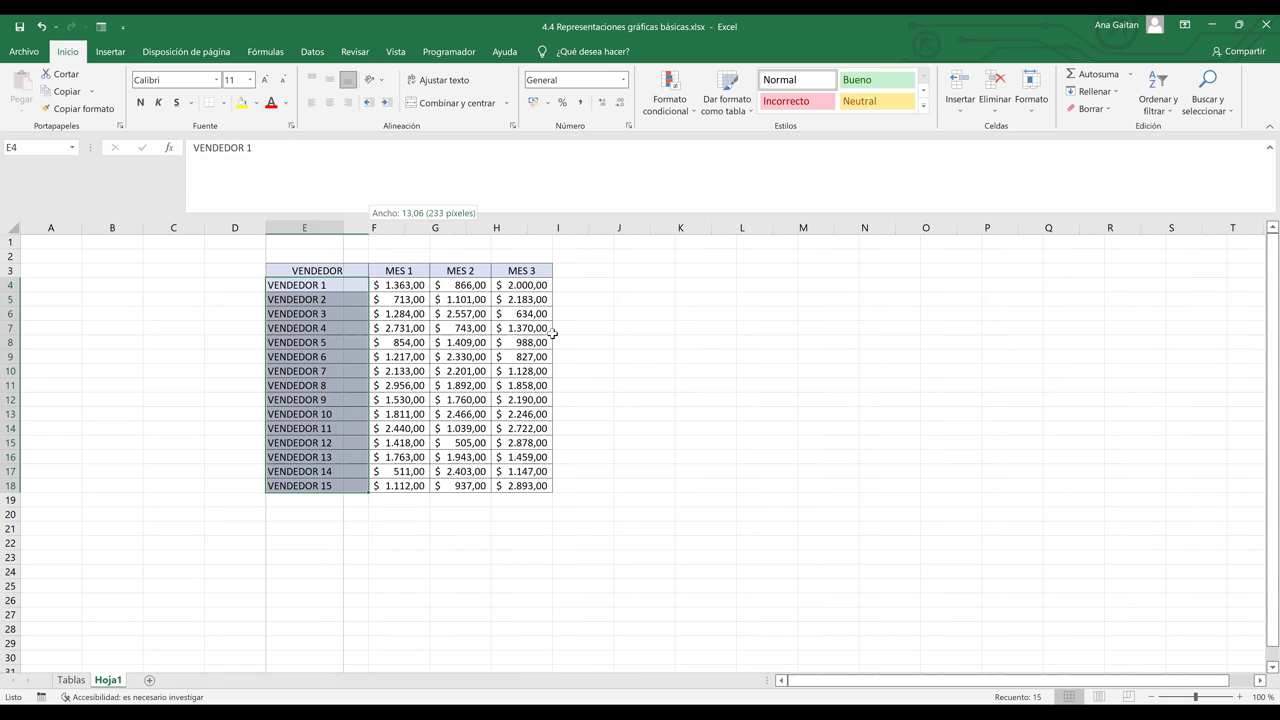
left_click(588, 372)
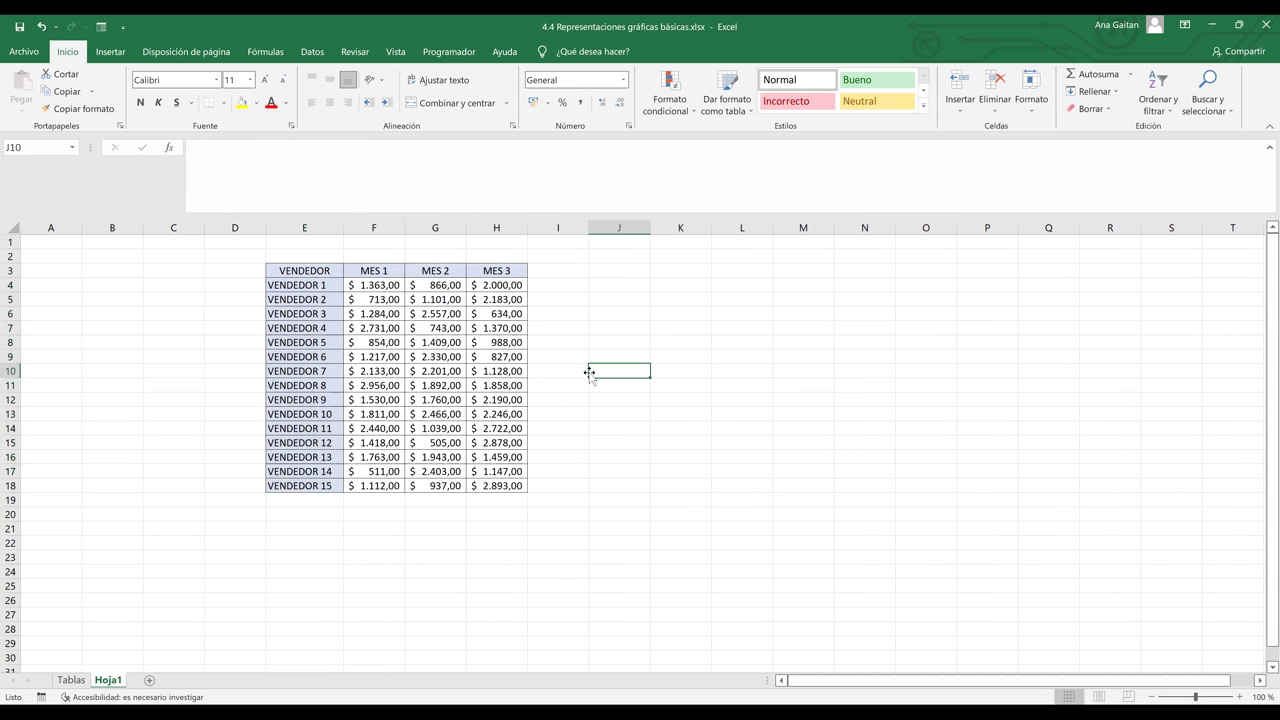
left_click(630, 484)
left_click(626, 376)
left_click(463, 341)
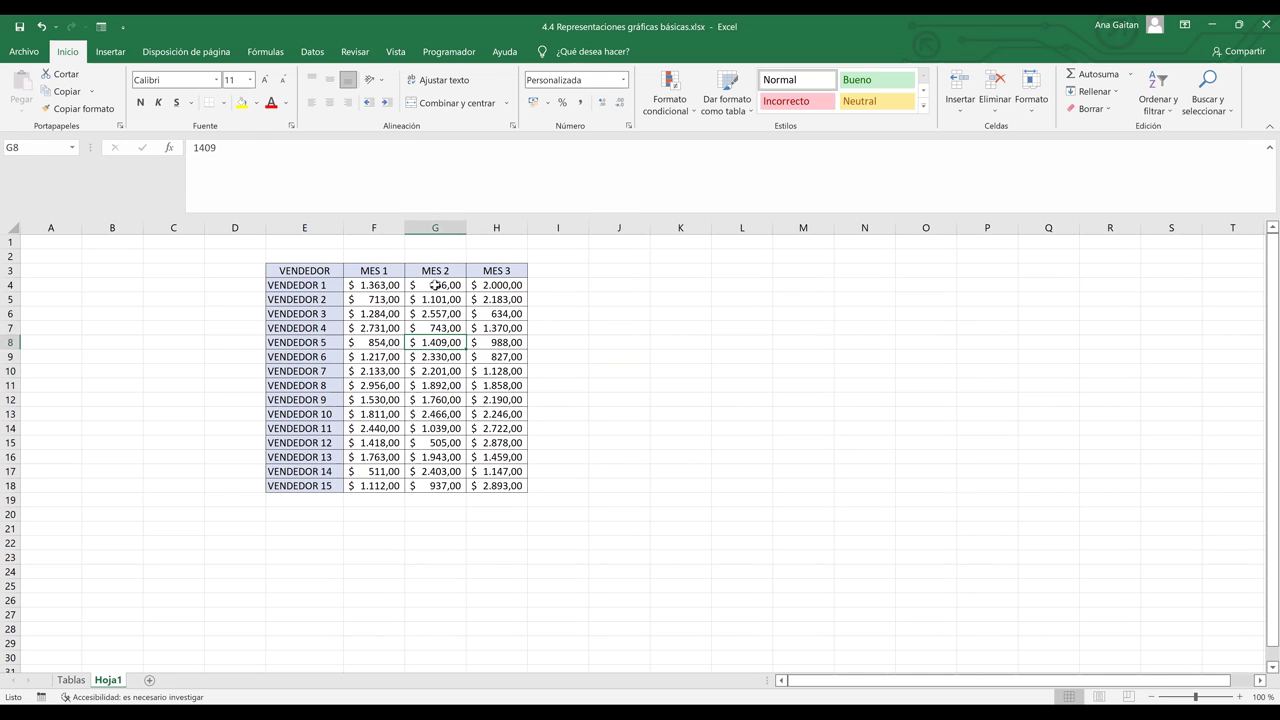
left_click_drag(318, 271, 492, 483)
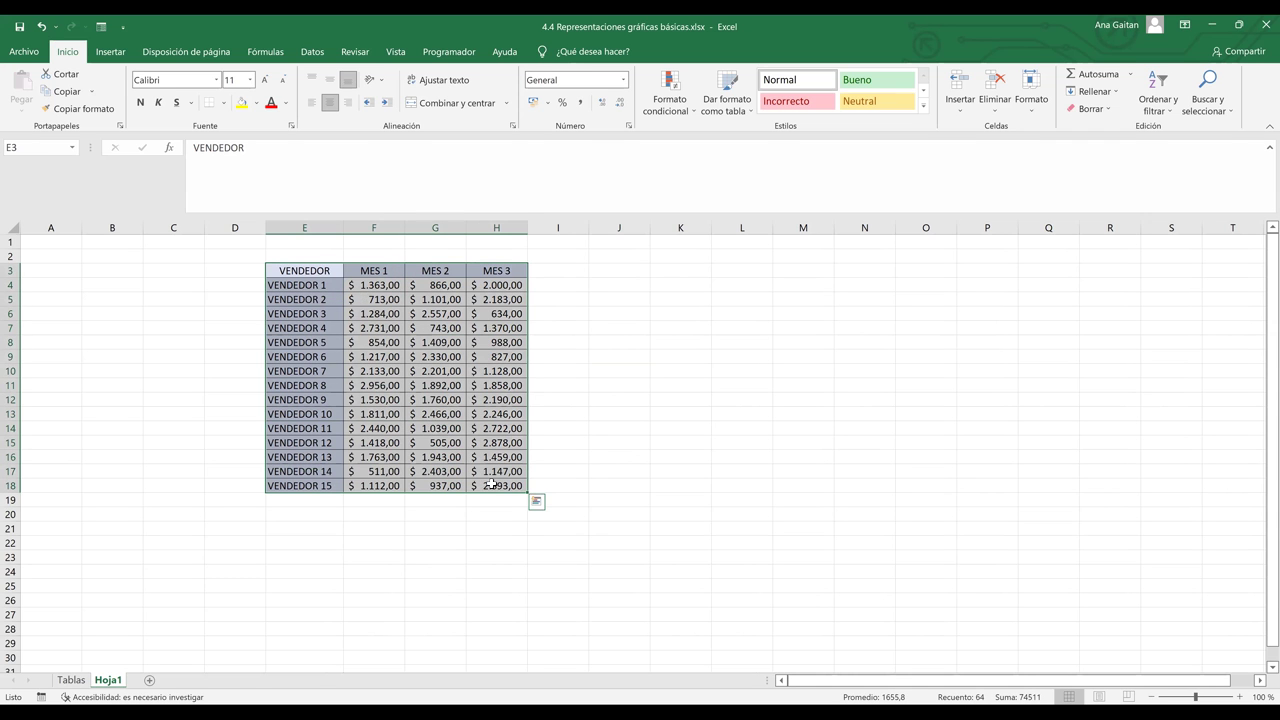
left_click(576, 440)
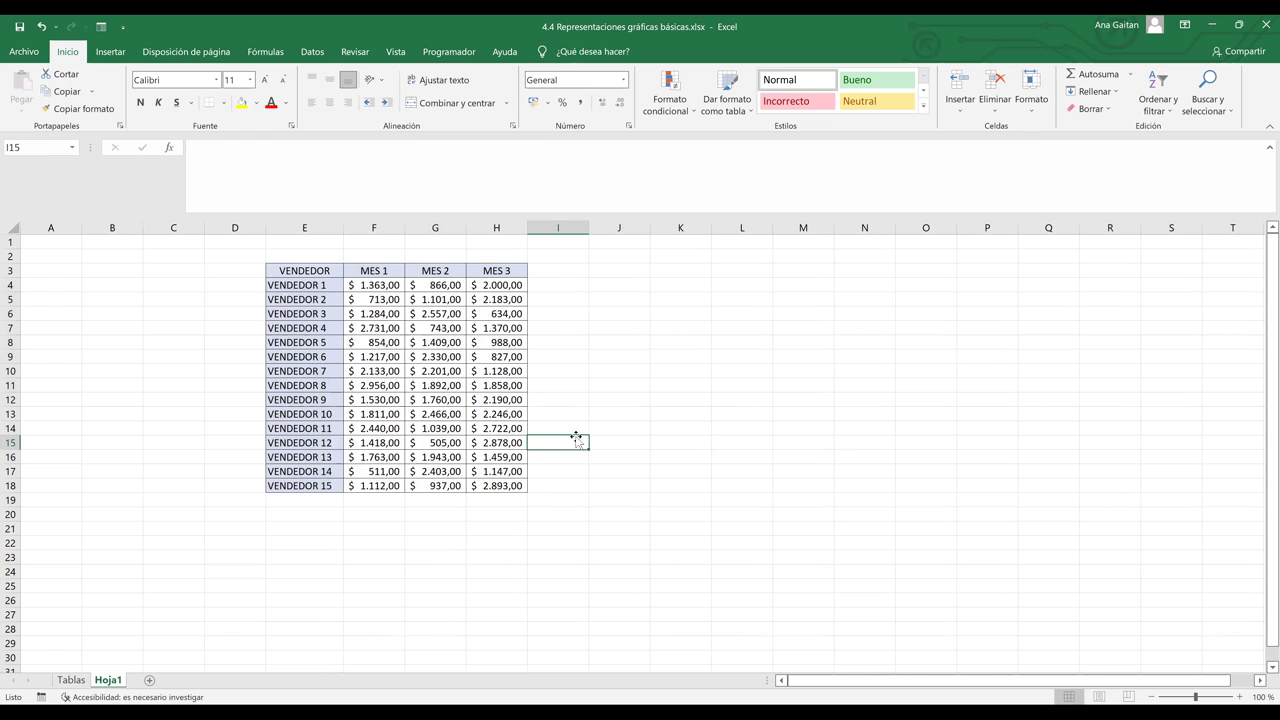
left_click(558, 268)
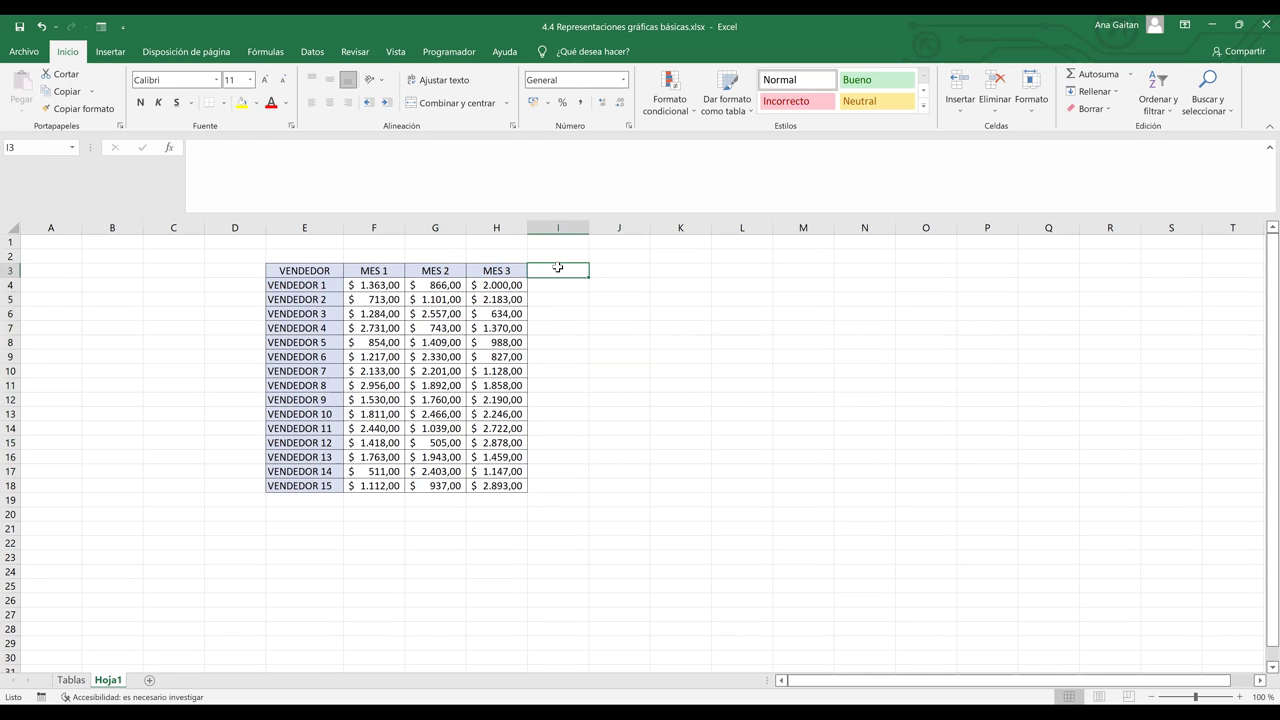
left_click(397, 313)
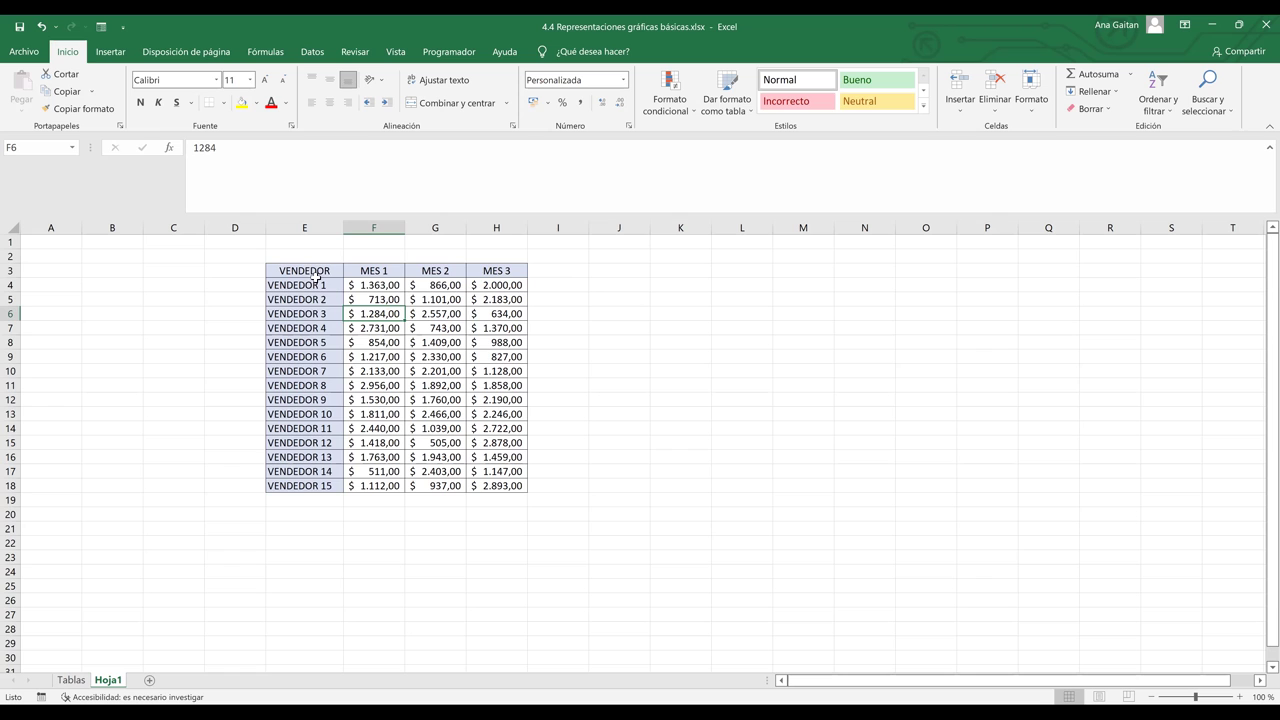
Step: Convert the range E3:H18 into an Excel table with headers
left_click_drag(312, 273, 506, 491)
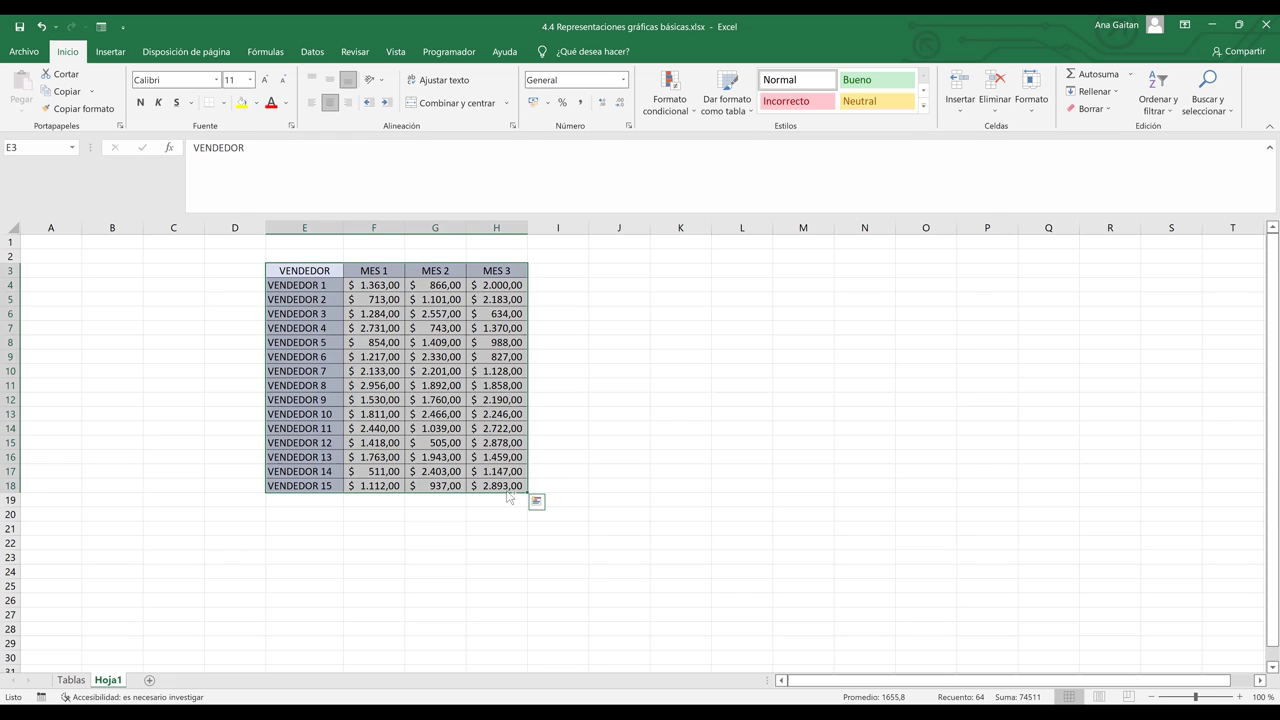
key("ctrl+t")
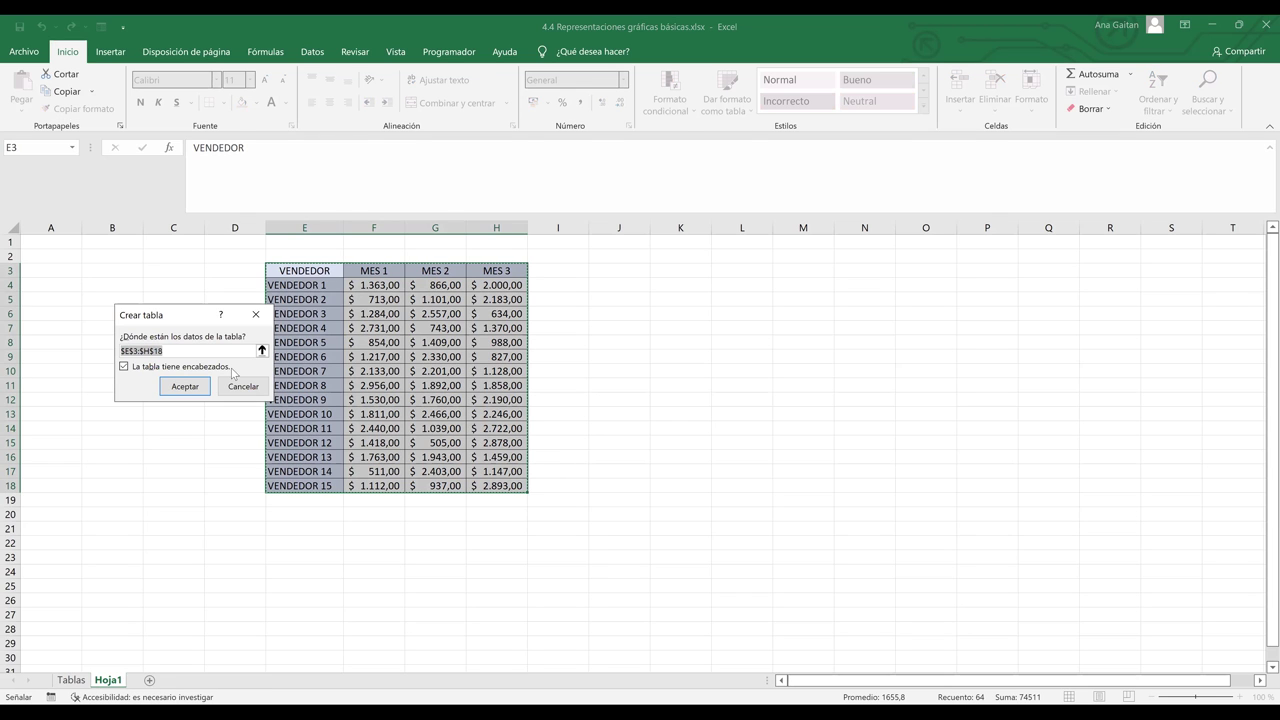
left_click(183, 389)
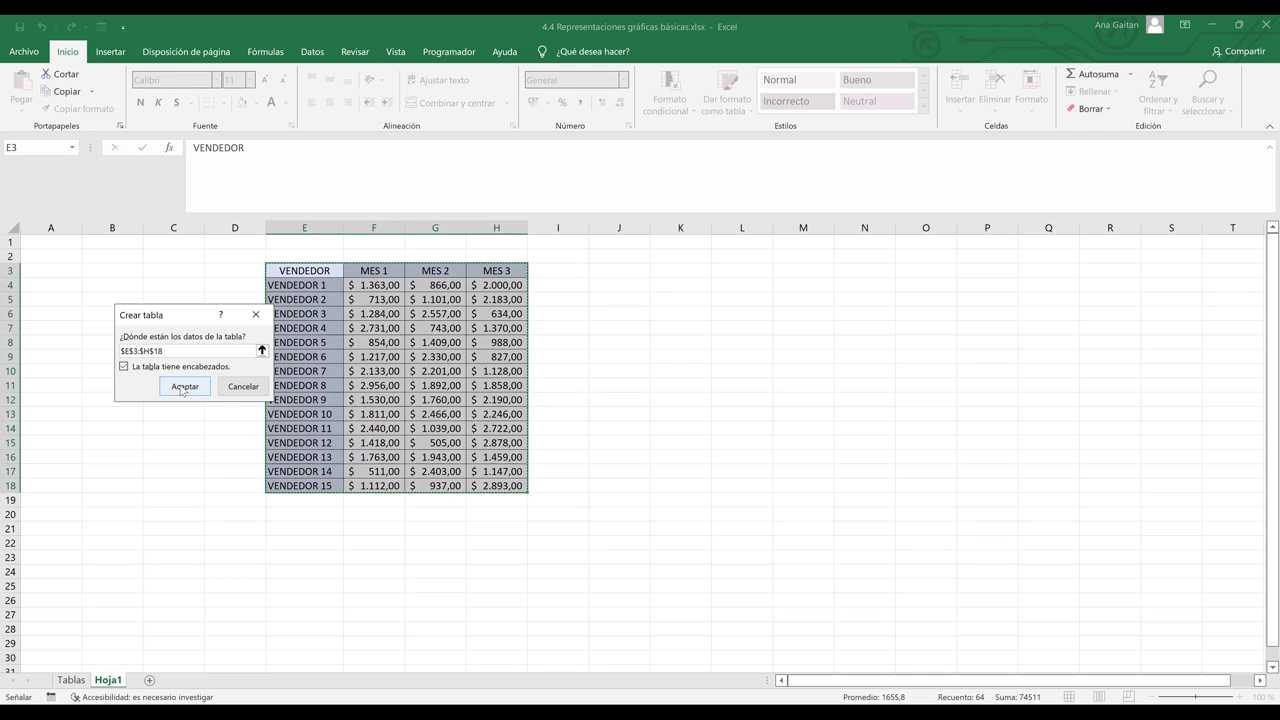
Step: Add a column headed Total in I3, beside the table's MES 3 column
left_click(541, 268)
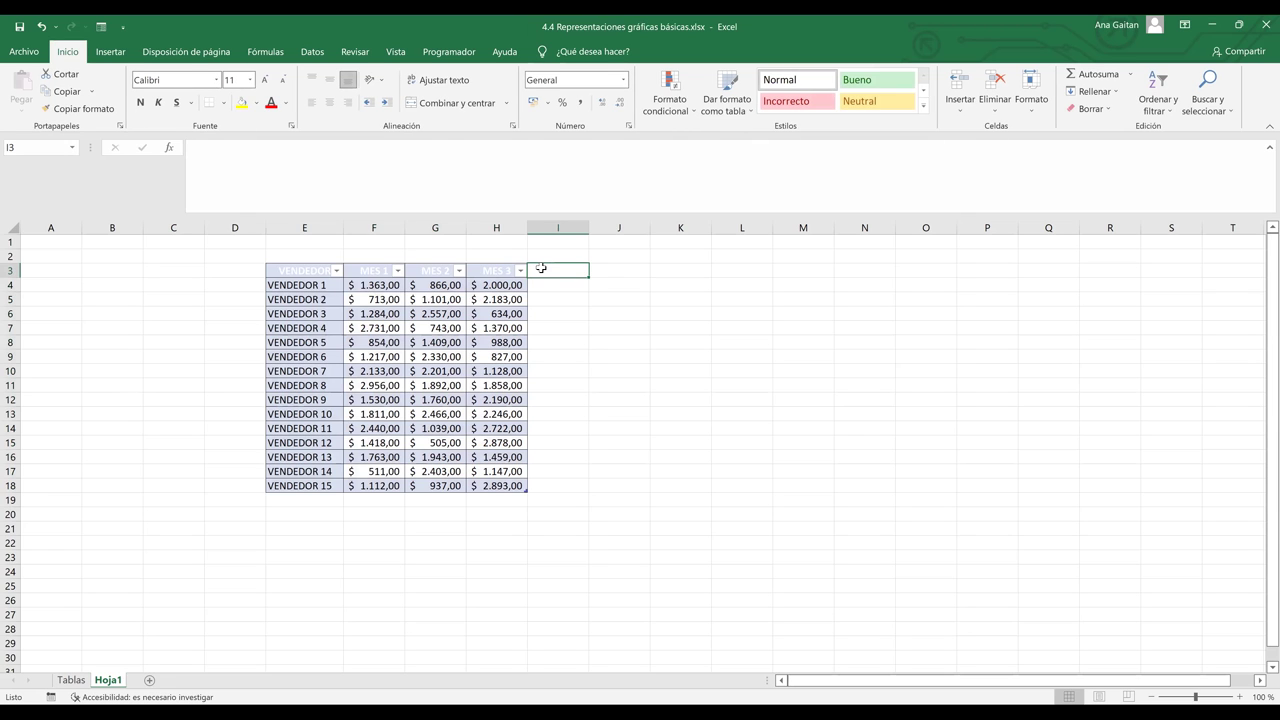
type("T")
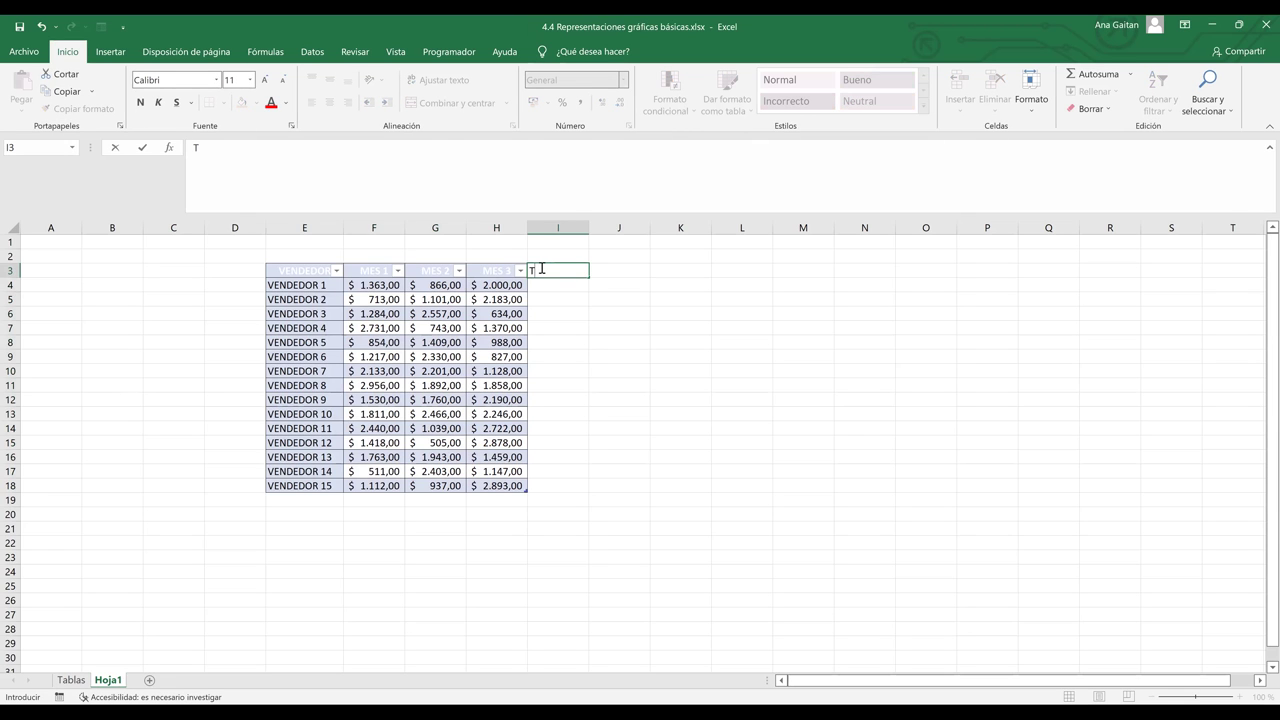
type("otal")
key("Return")
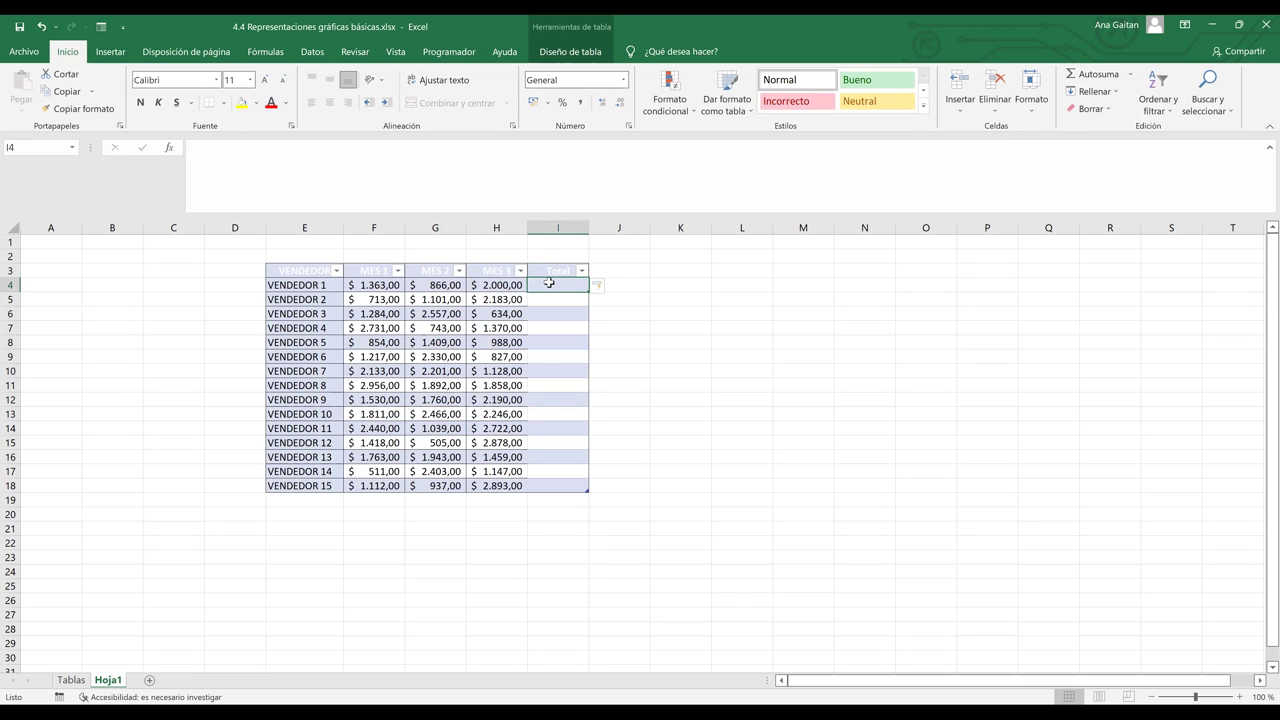
Step: Fill the Total column from I4 with a SUMA formula adding each seller's MES 1 to MES 3 sales
type(")")
key("BackSpace")
type("=")
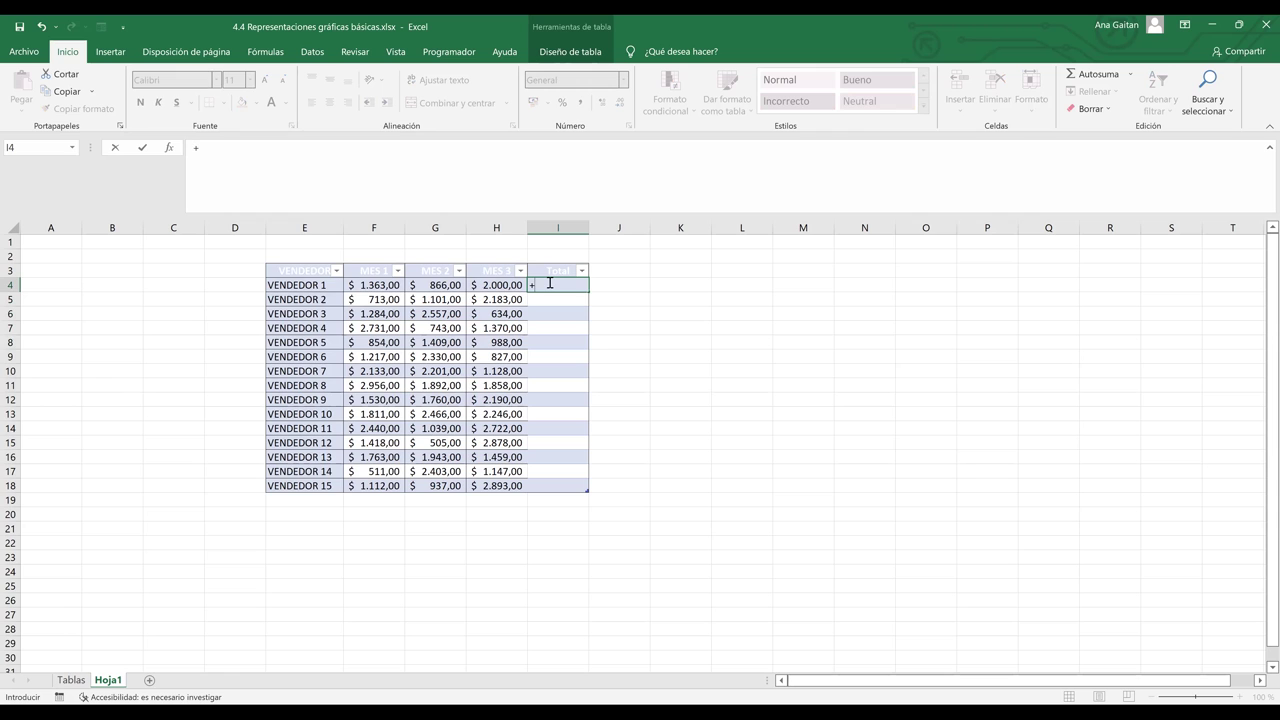
key("BackSpace")
type("=suma")
key("Tab")
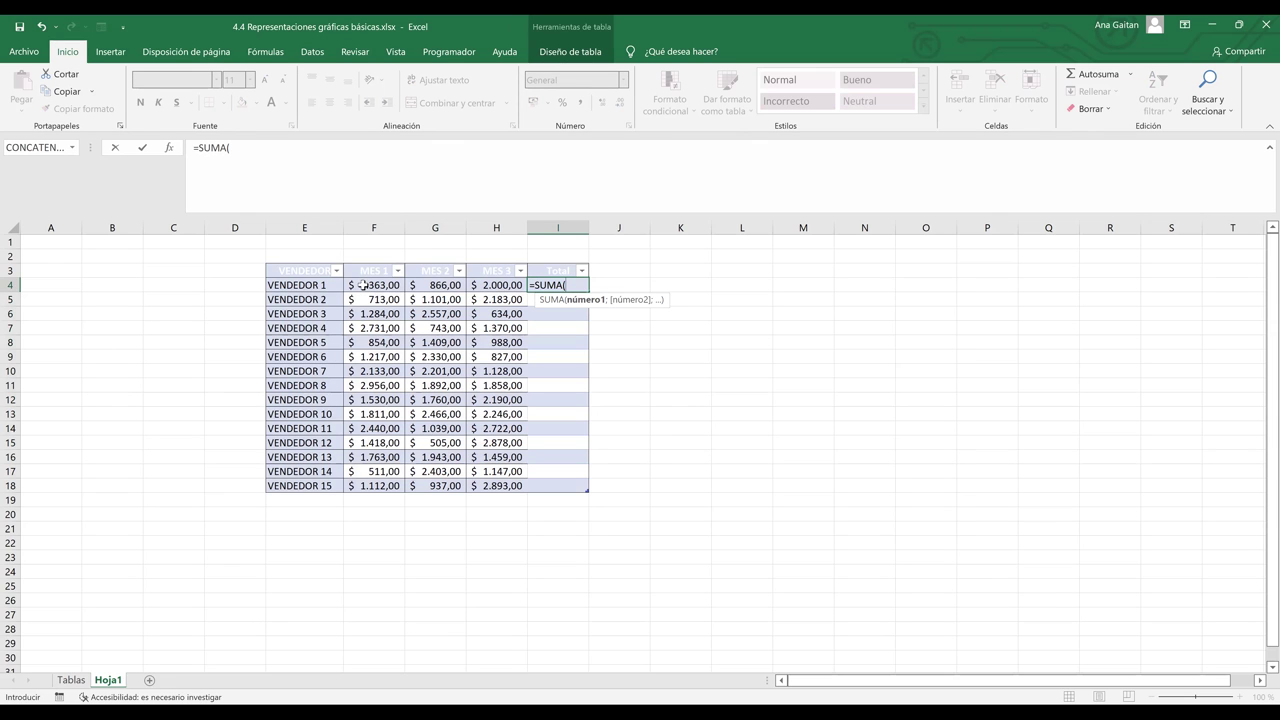
key("Left")
key("Left")
key("Left")
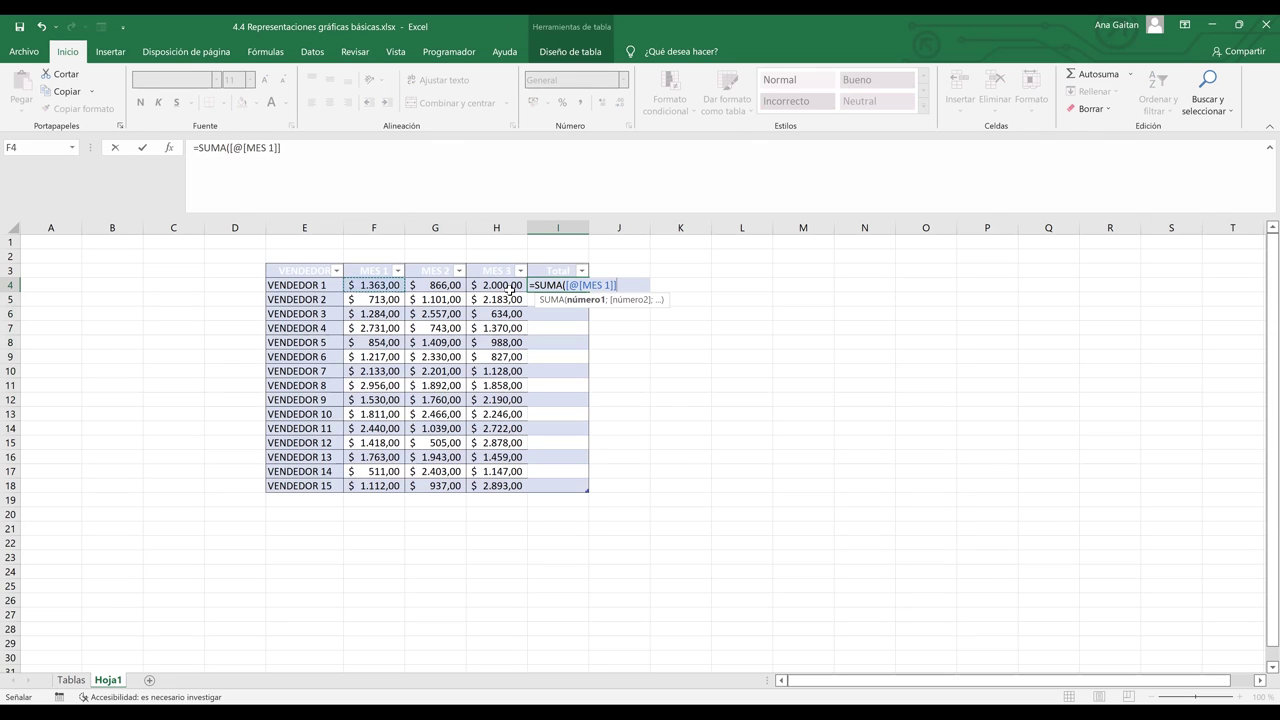
key("shift+Right")
key("shift+Right")
type(")")
key("Return")
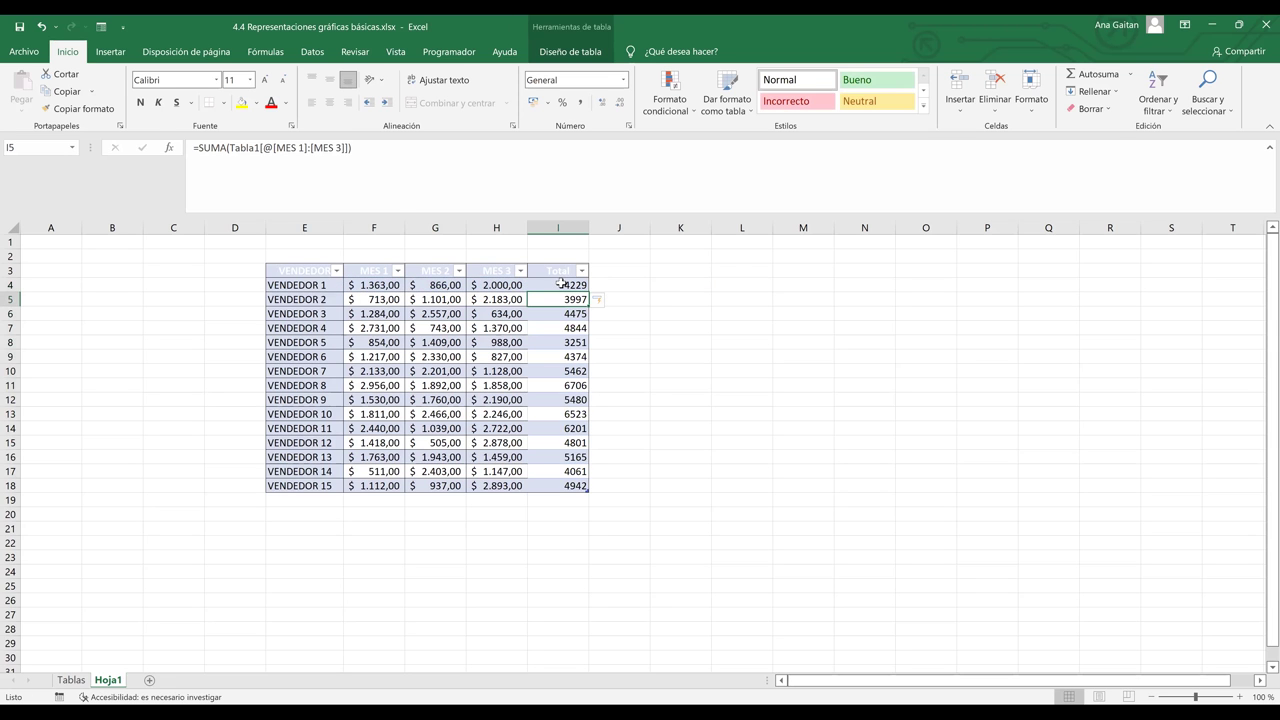
Step: Apply the Contabilidad number format to the seller totals in I4:I18
left_click_drag(562, 284, 563, 487)
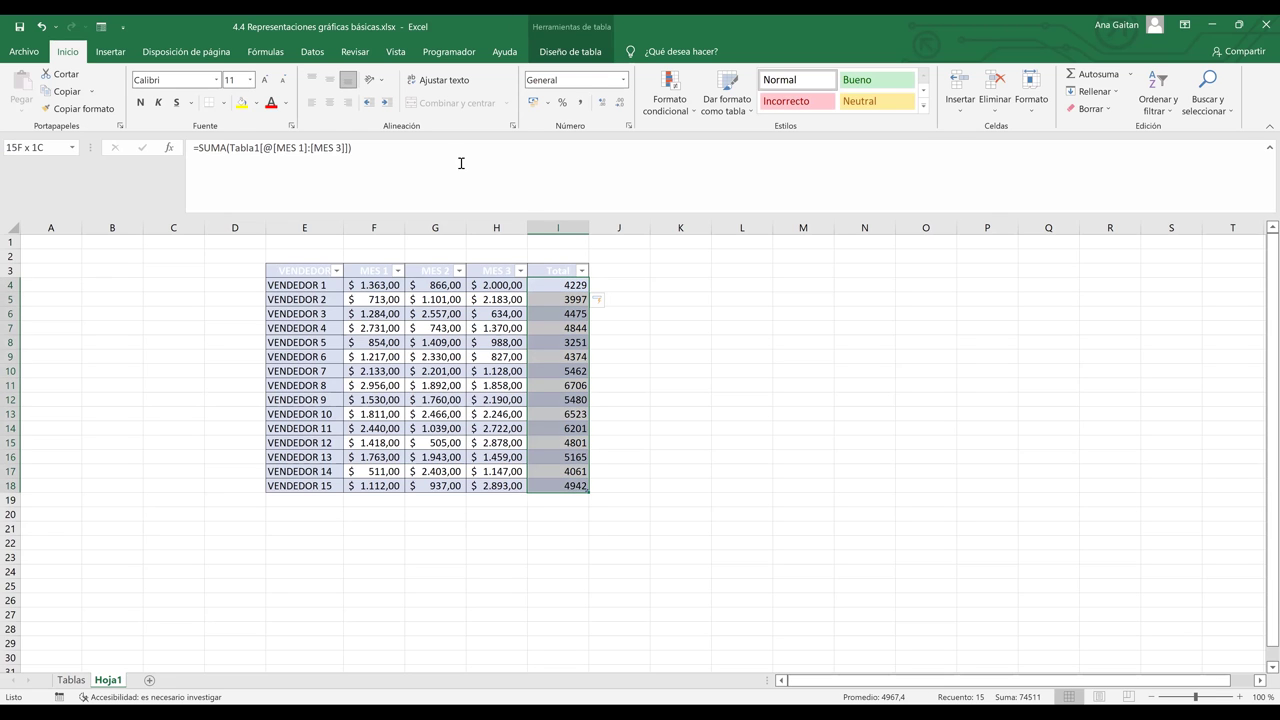
left_click(624, 80)
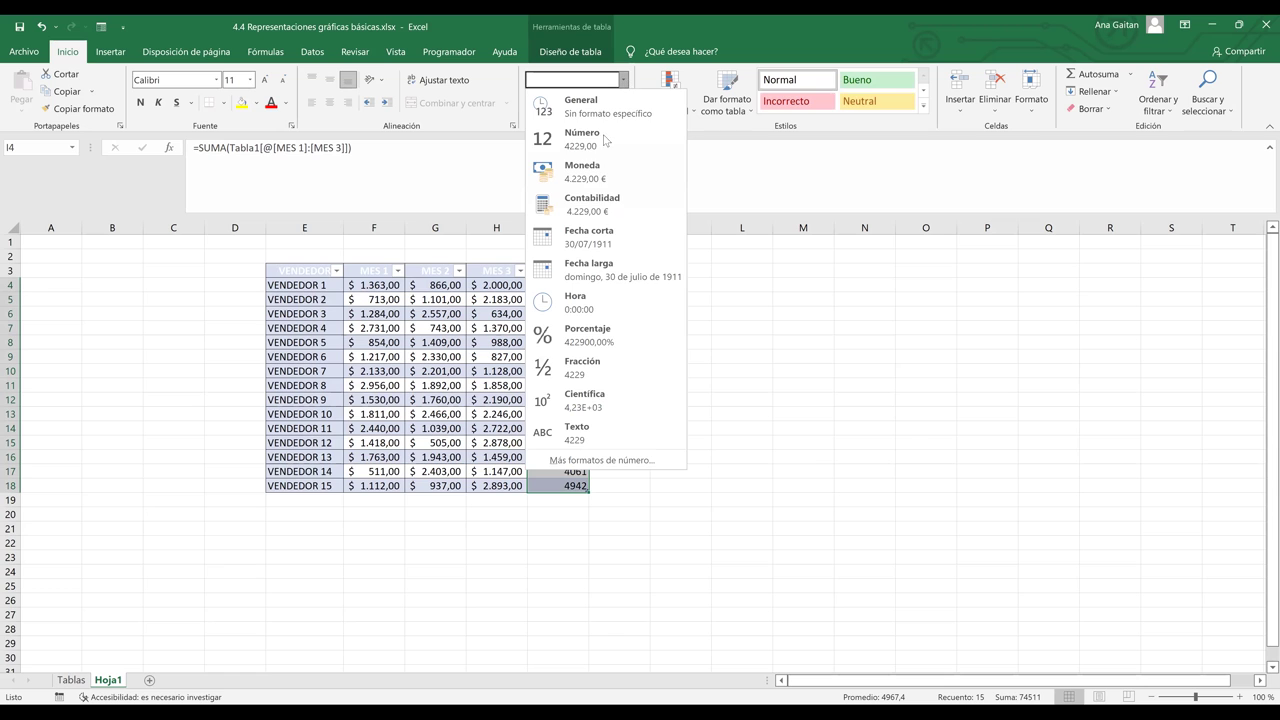
left_click(600, 199)
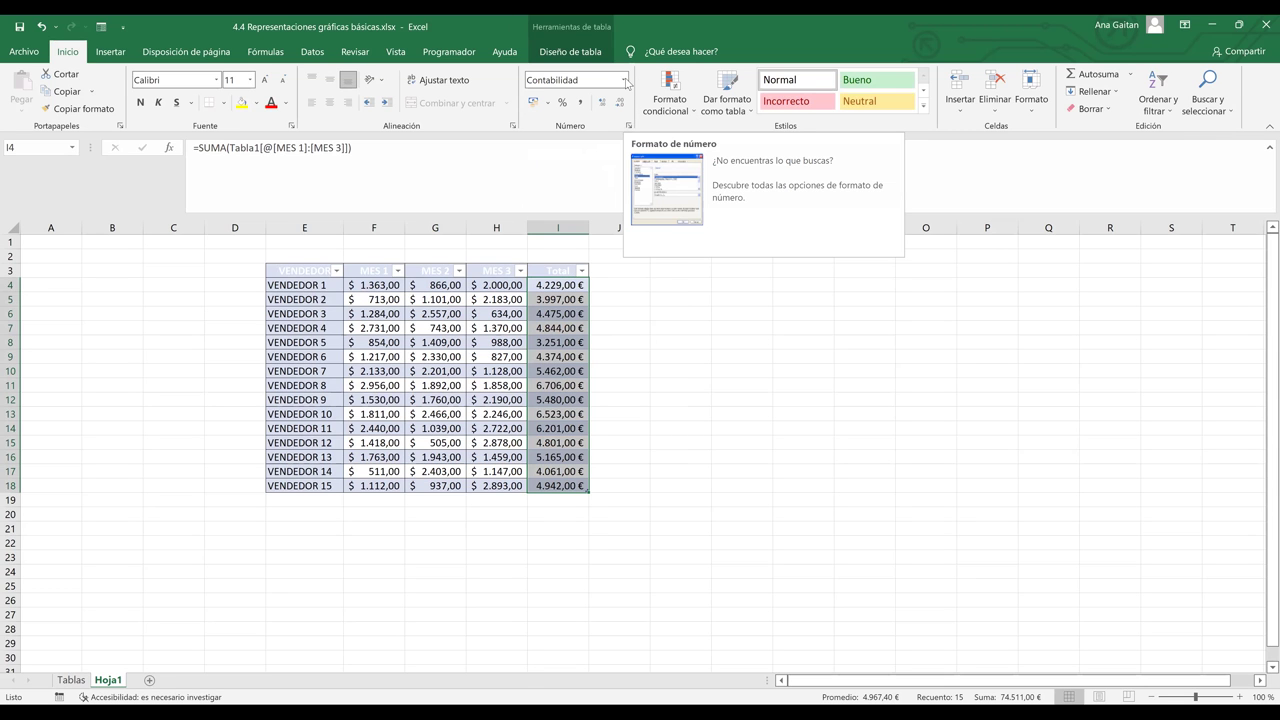
Step: Set the currency symbol of the seller totals in I4:I18 to $ Español (El Salvador), keeping the Contabilidad format
left_click(625, 80)
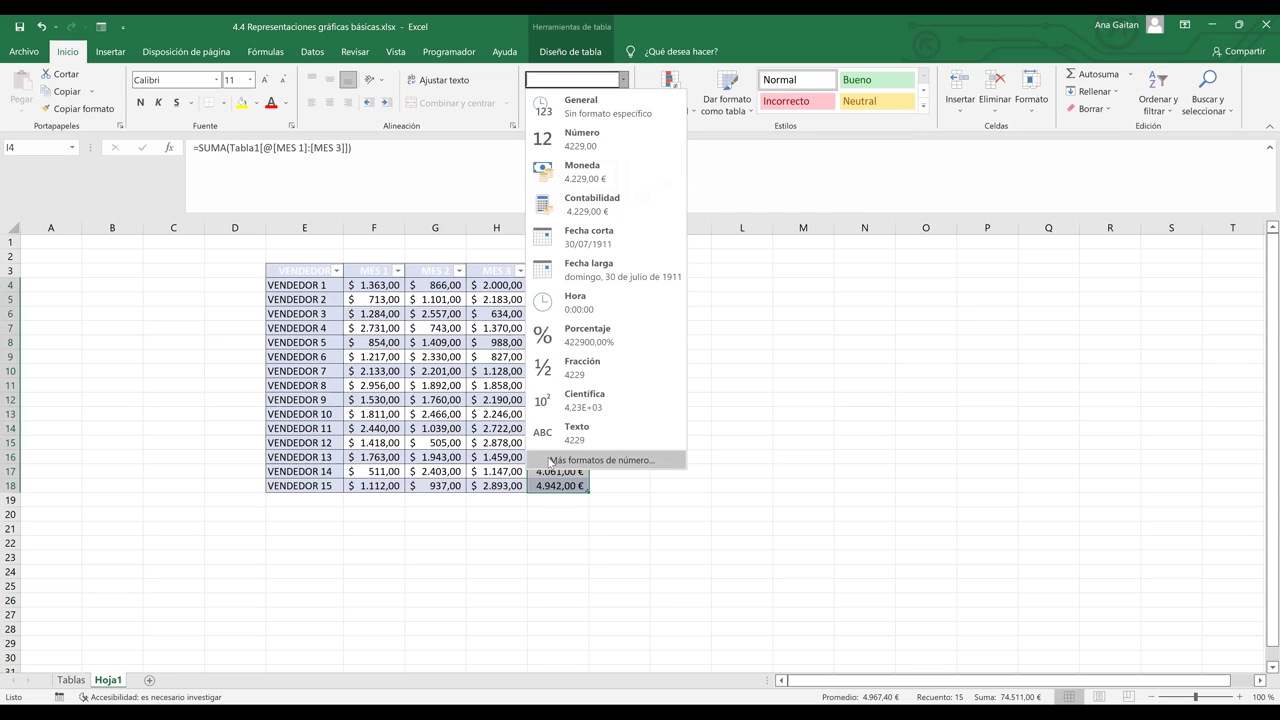
left_click(551, 462)
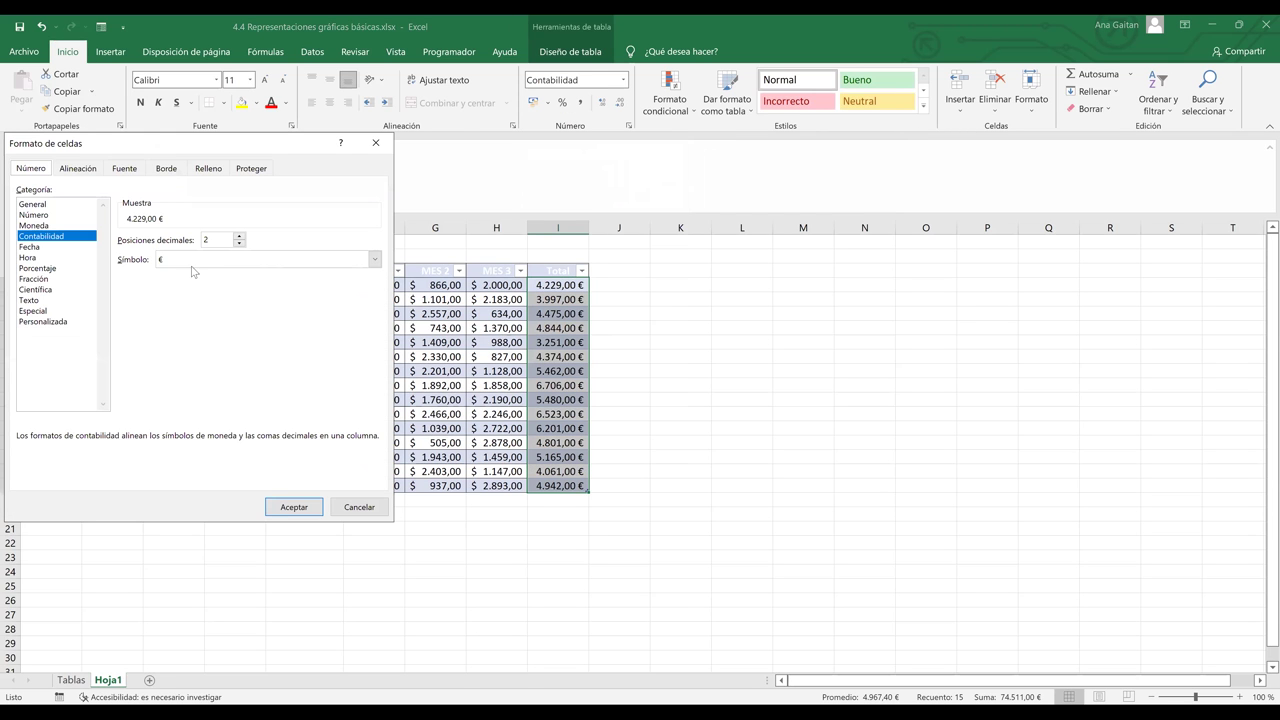
left_click(203, 261)
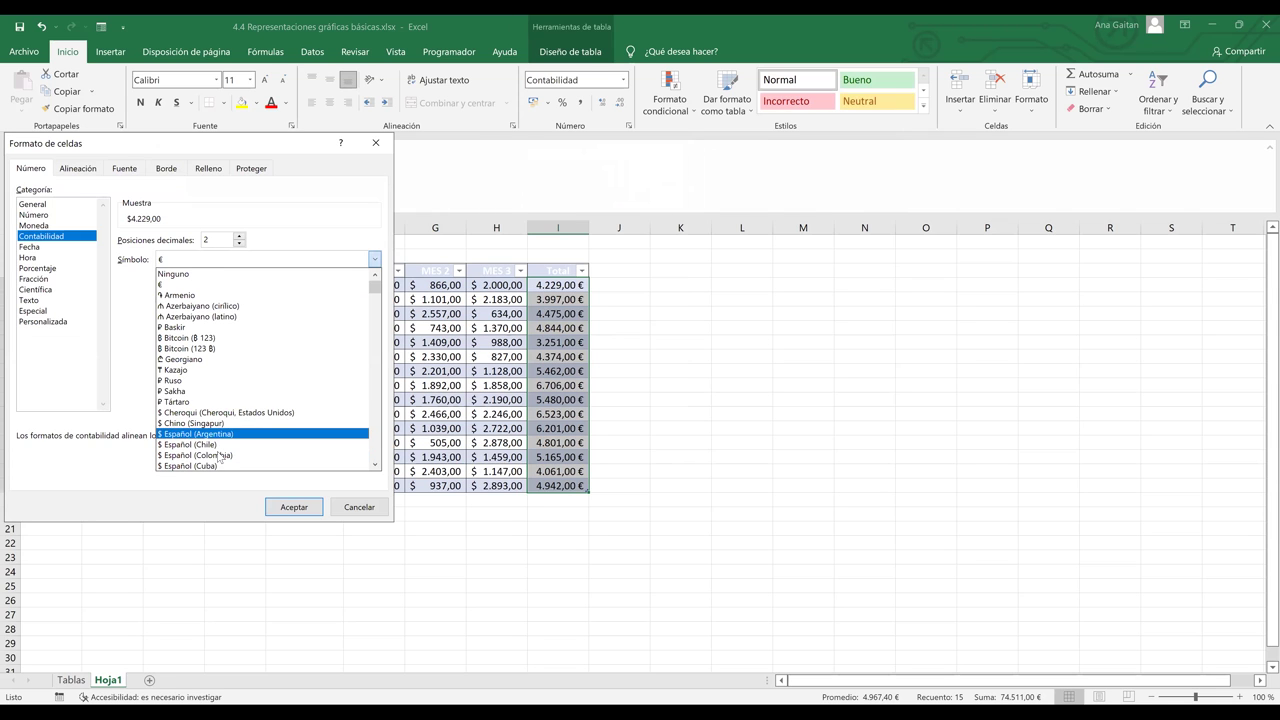
key("Down")
key("Down")
key("Down")
key("Down")
key("Down")
key("Down")
key("Down")
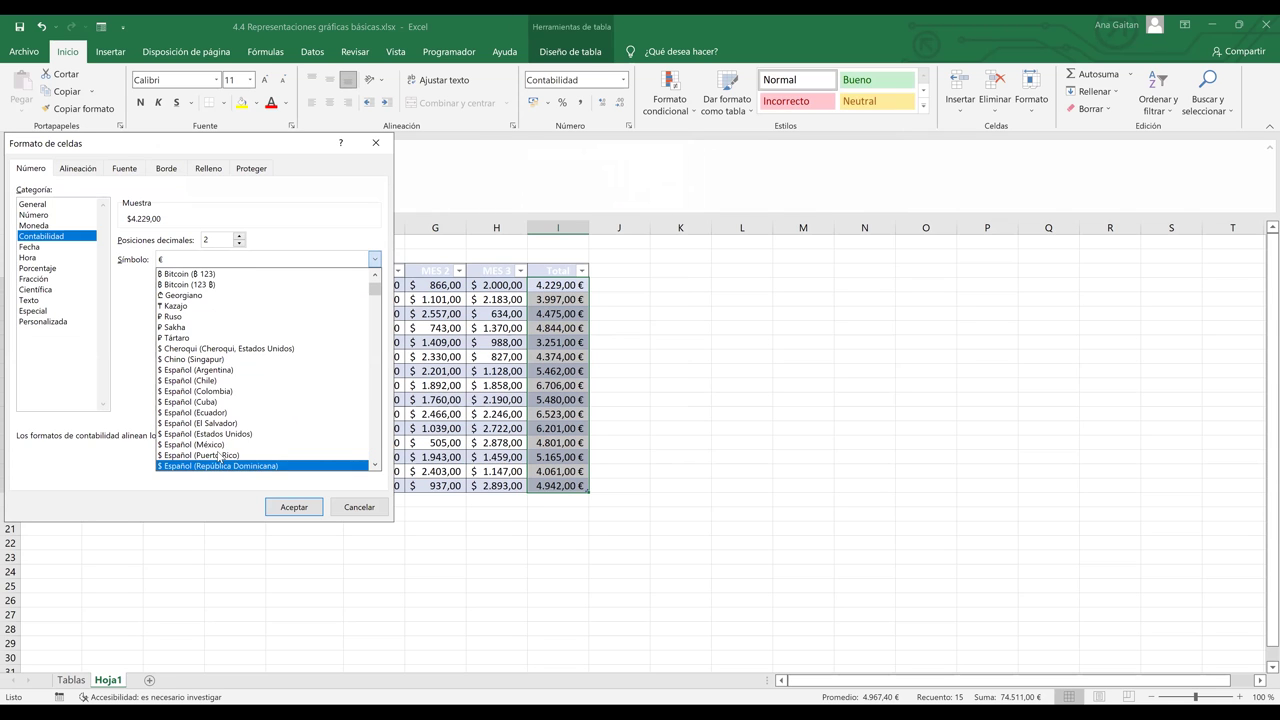
key("Up")
key("Up")
key("Up")
key("Up")
key("Down")
key("Down")
key("Down")
key("Down")
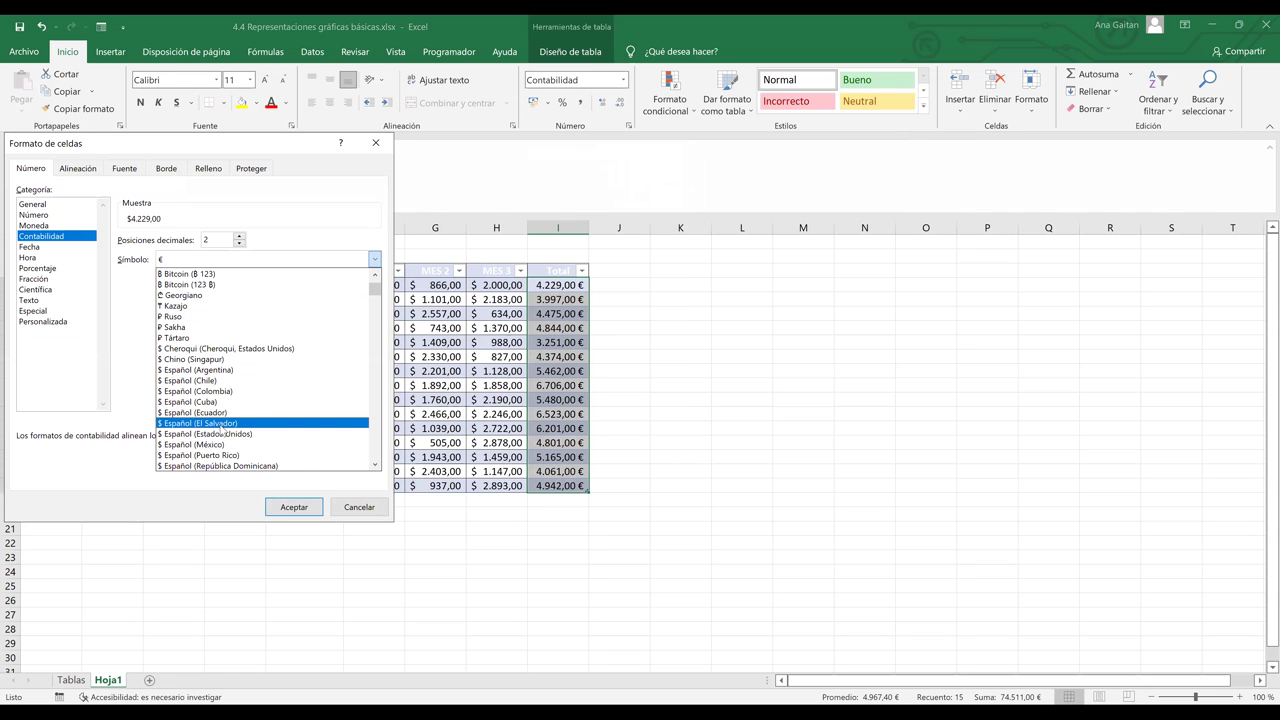
left_click(307, 508)
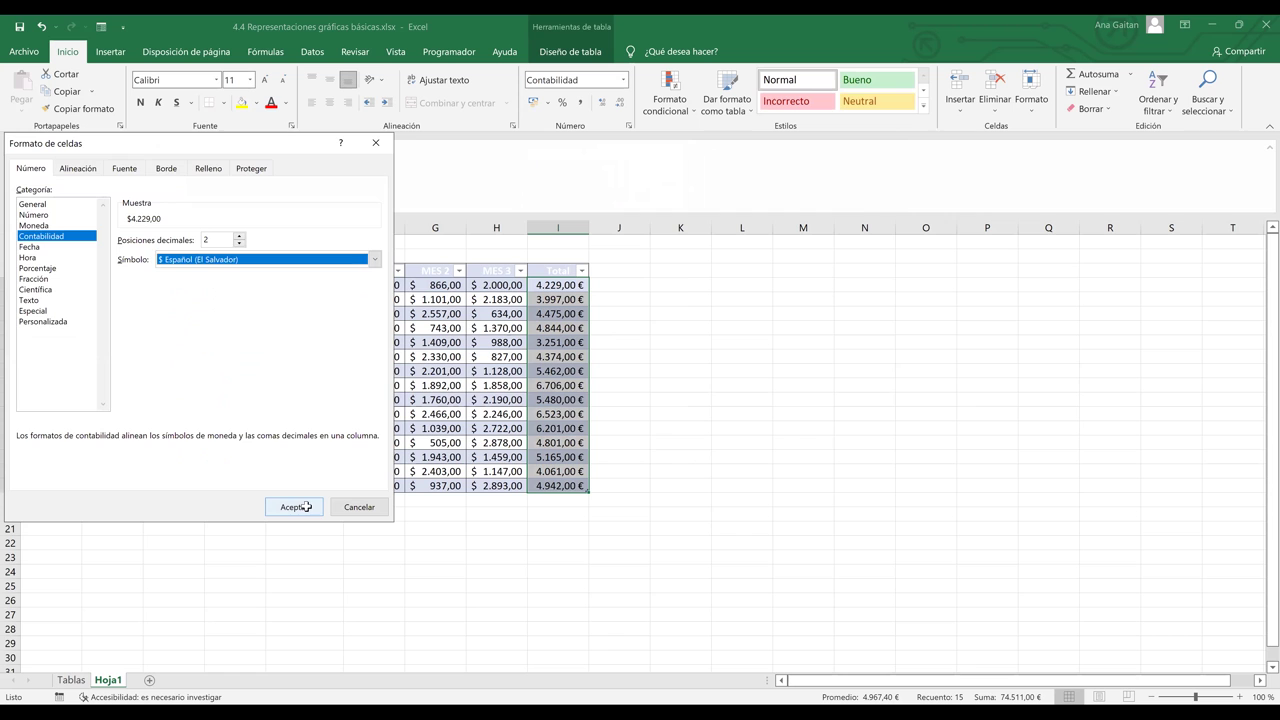
left_click(307, 507)
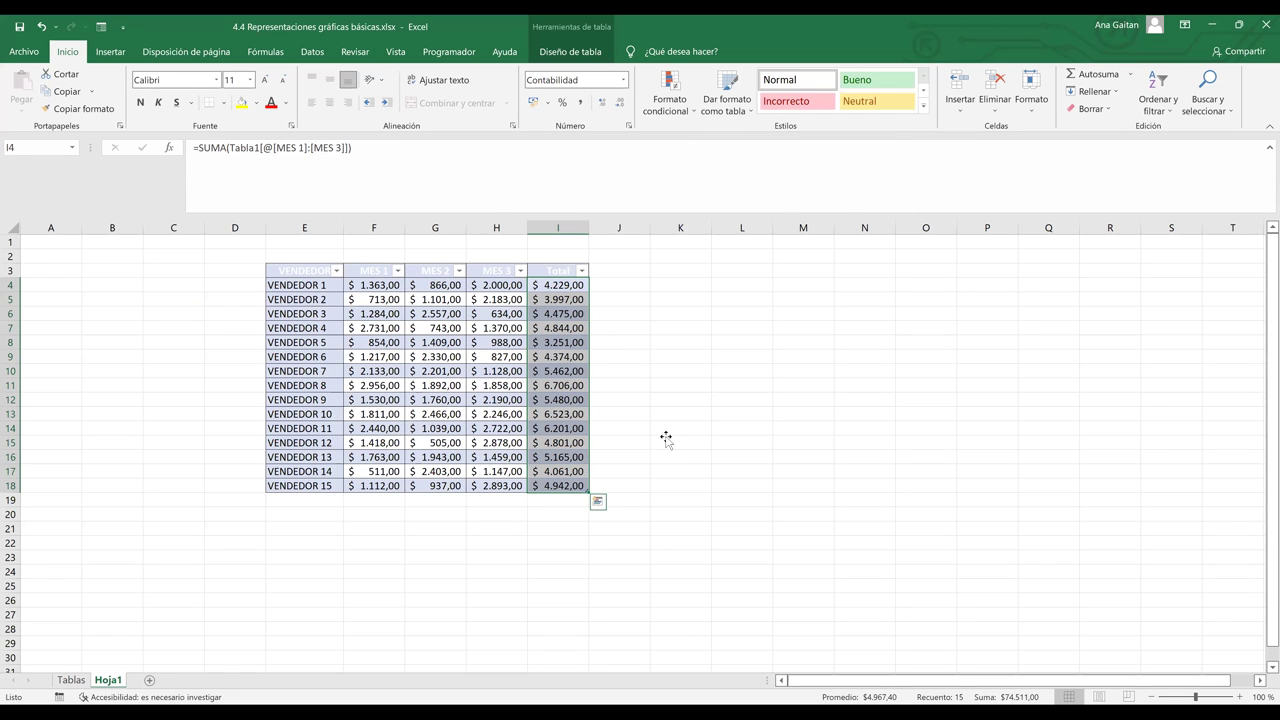
left_click(455, 454)
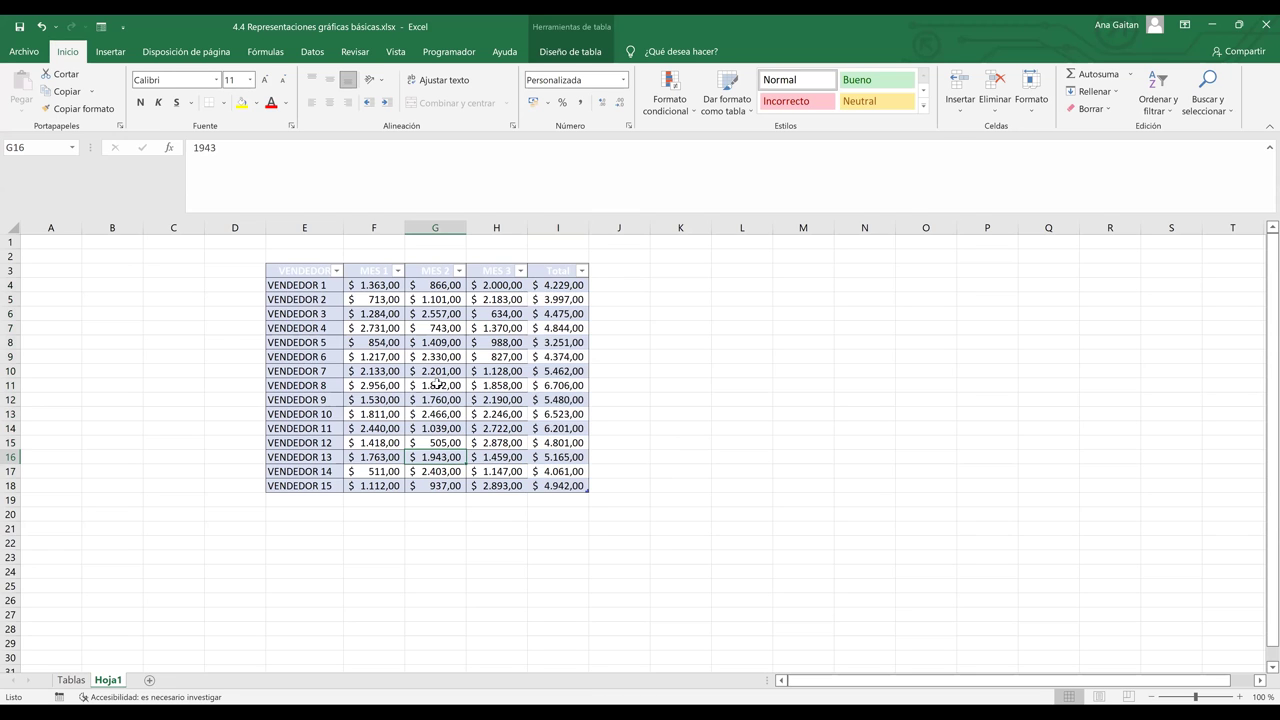
Step: Select the VENDEDOR and Total columns, E3:E18 and I3:I18, and bring up the recommended charts for them
left_click(108, 52)
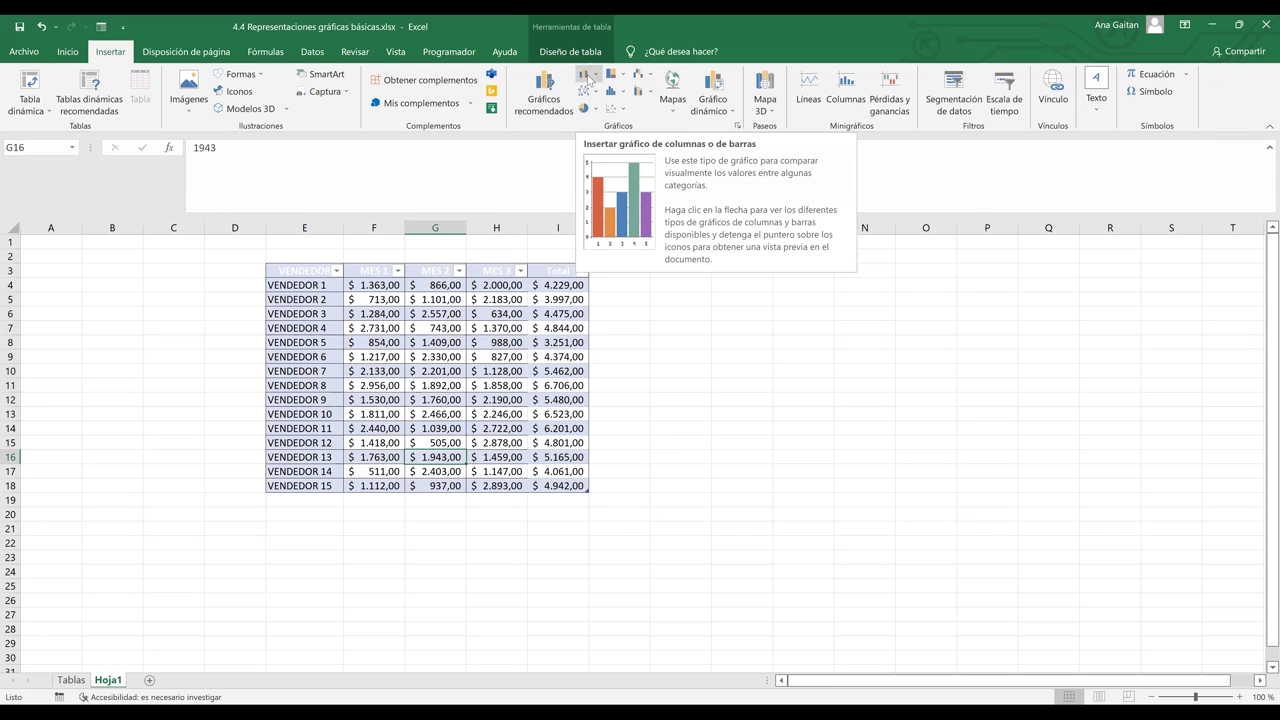
left_click(412, 326)
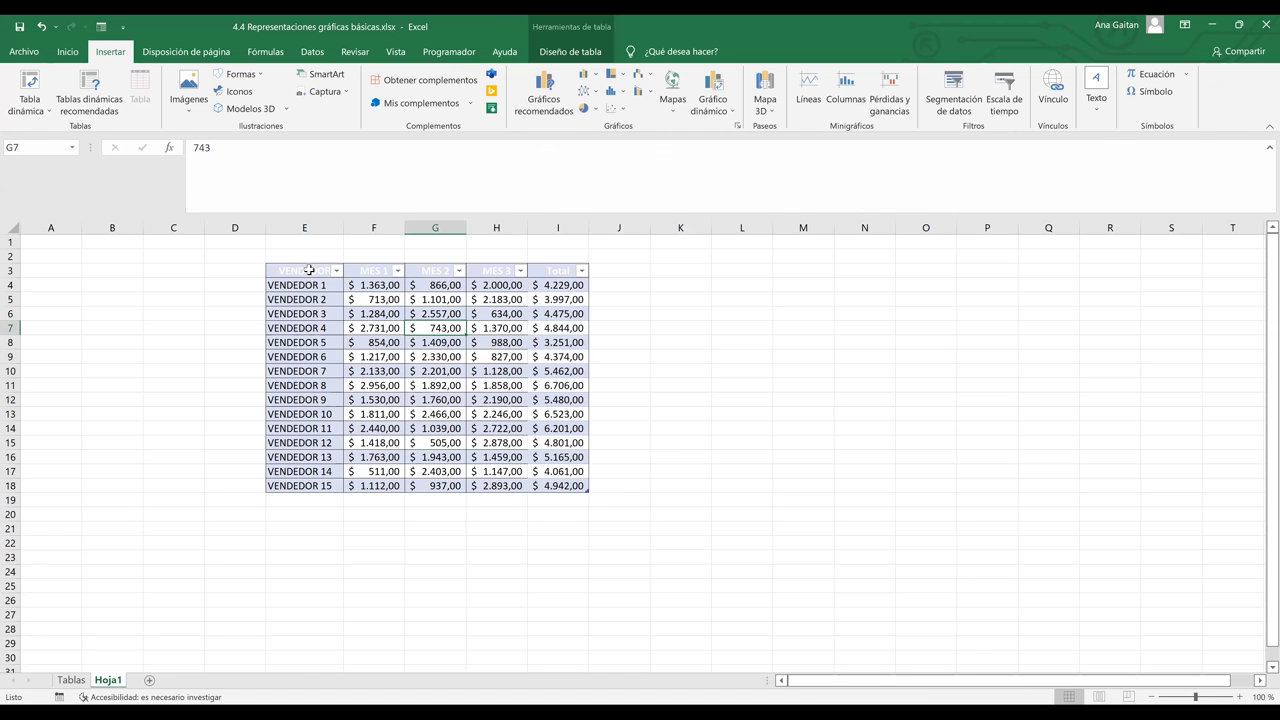
left_click_drag(309, 270, 305, 486)
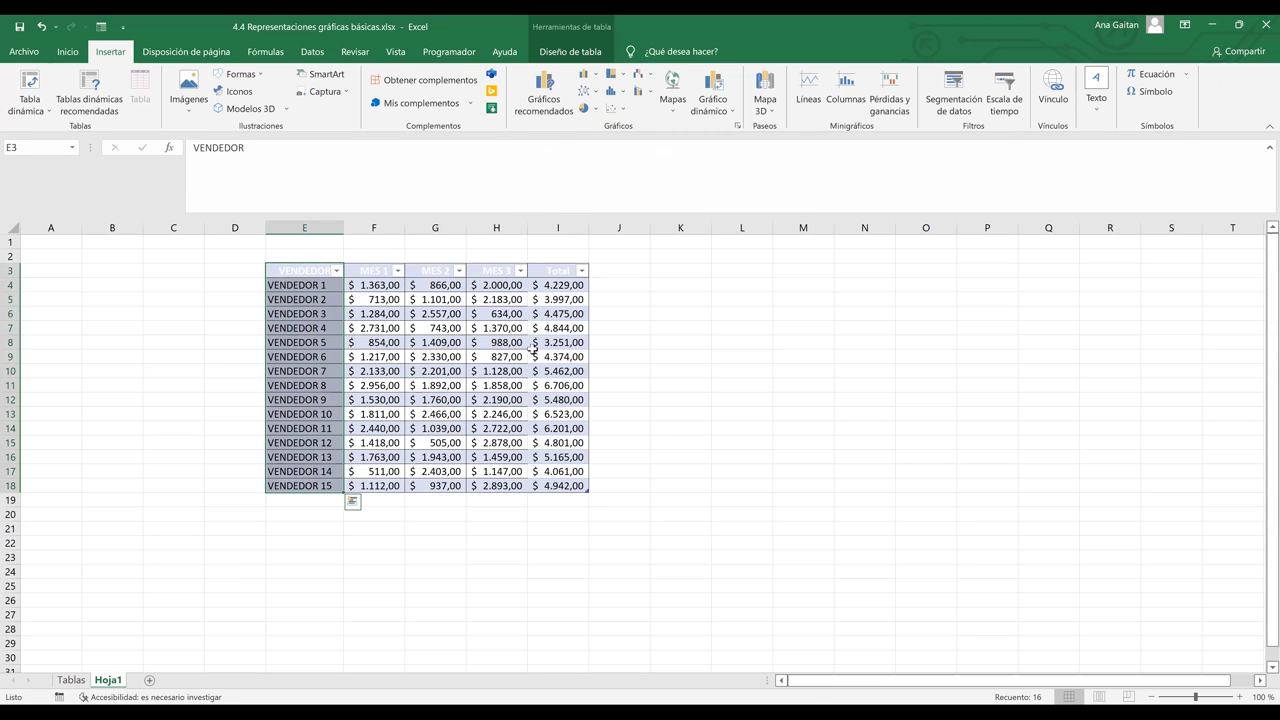
left_click_drag(562, 271, 555, 481)
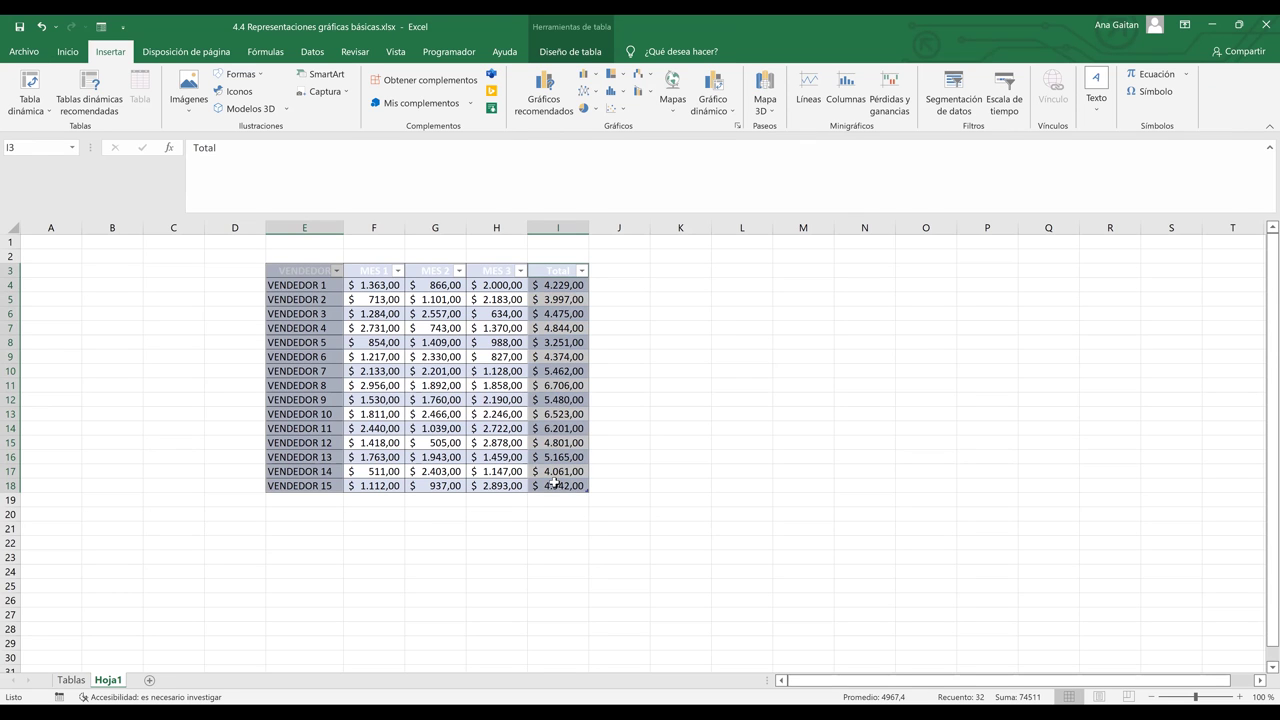
left_click(563, 113)
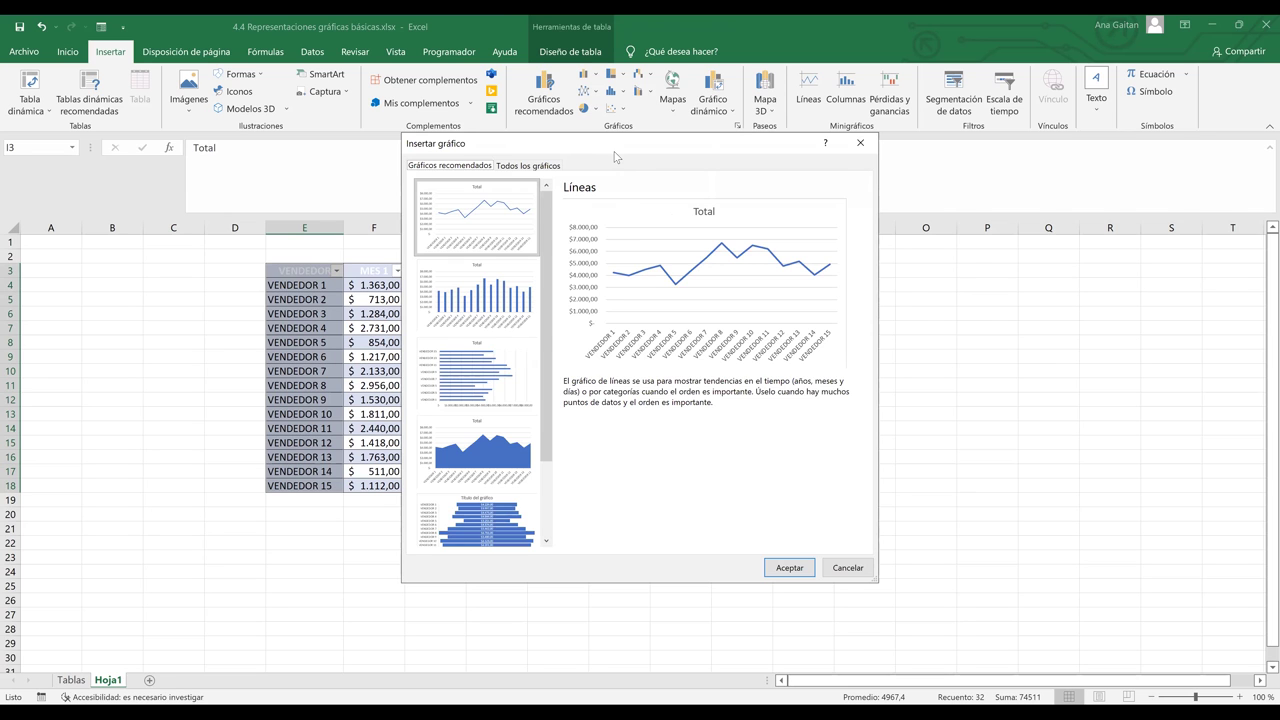
left_click_drag(614, 156, 849, 159)
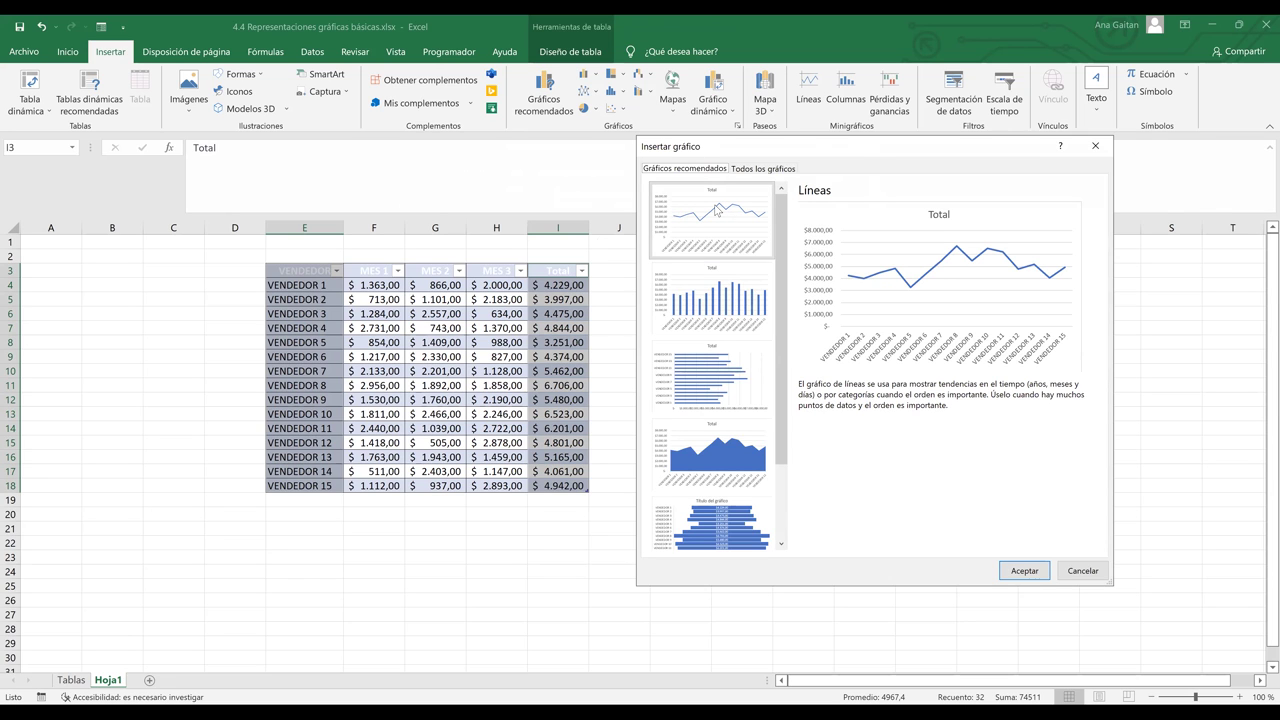
Step: Compare the recommended chart previews and insert a Columnas agrupadas chart of each seller's total
left_click(719, 298)
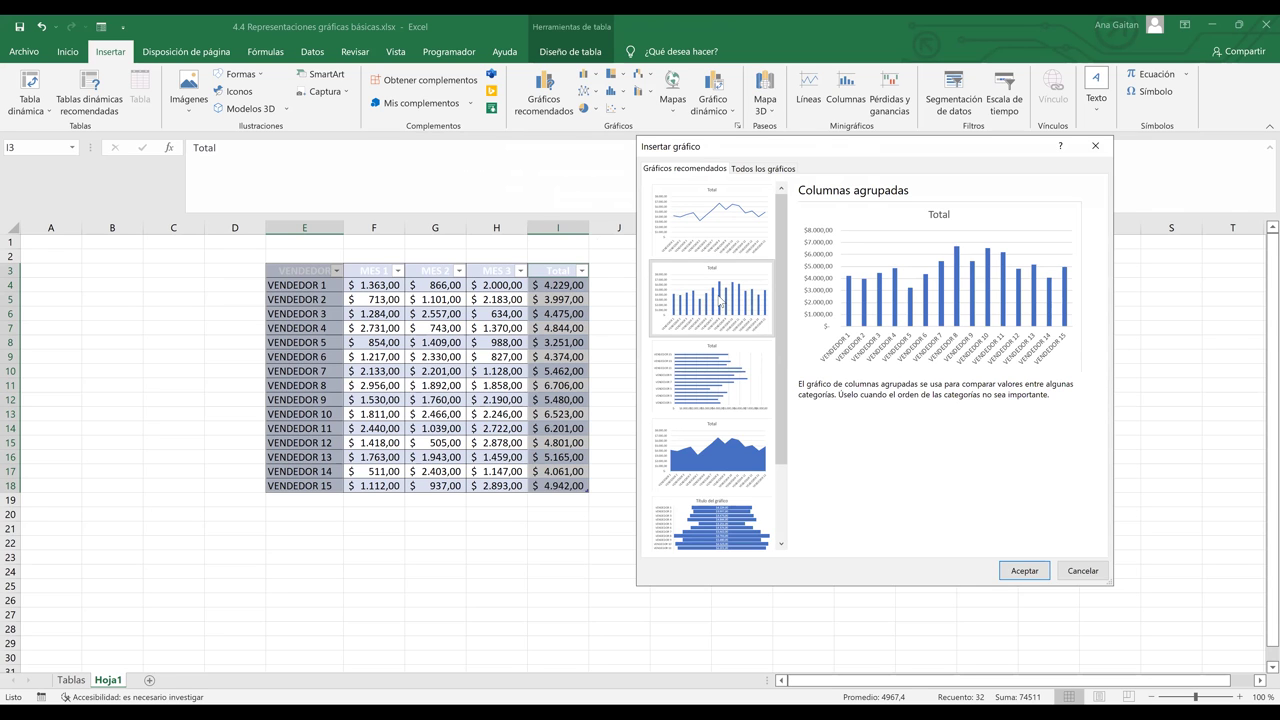
left_click(710, 370)
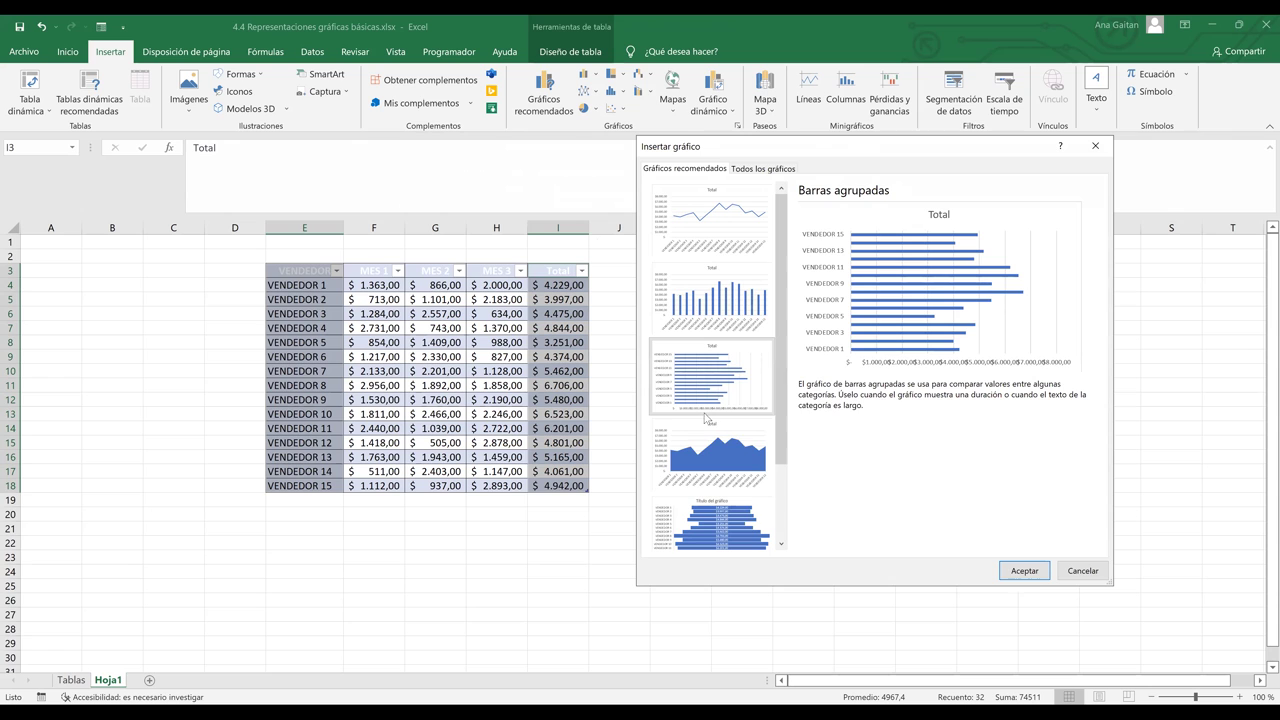
left_click(714, 450)
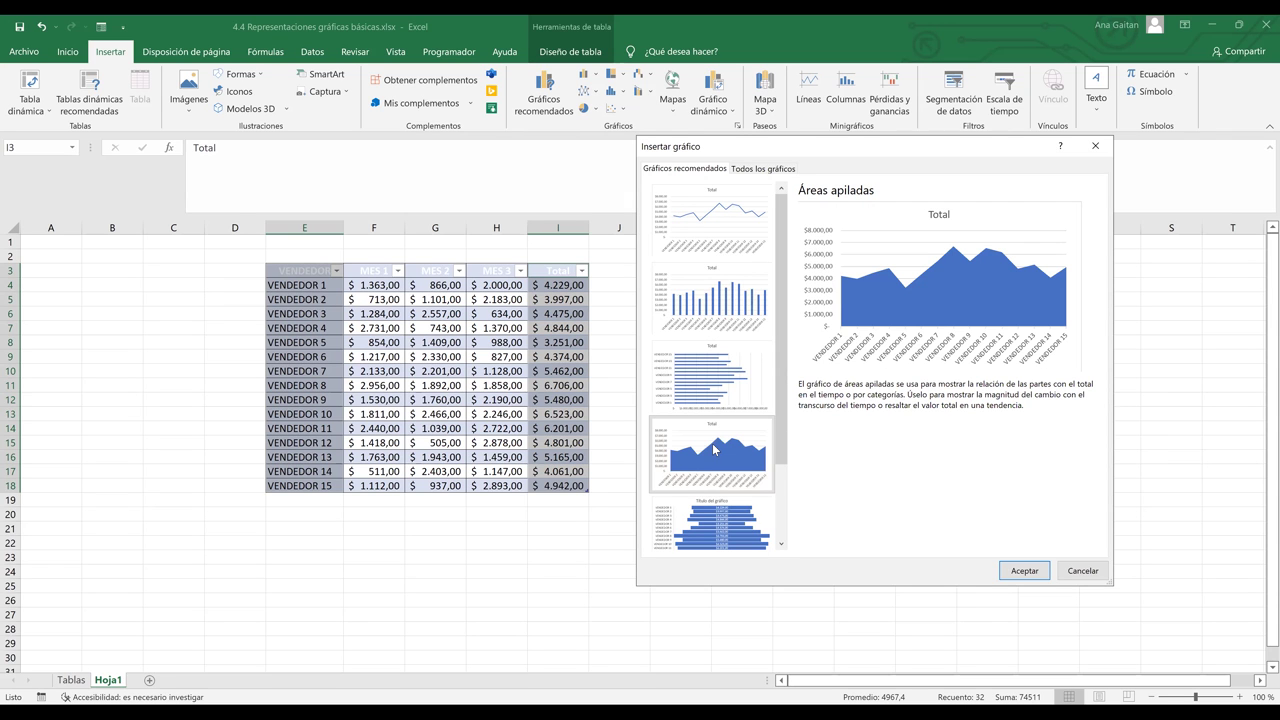
left_click(707, 520)
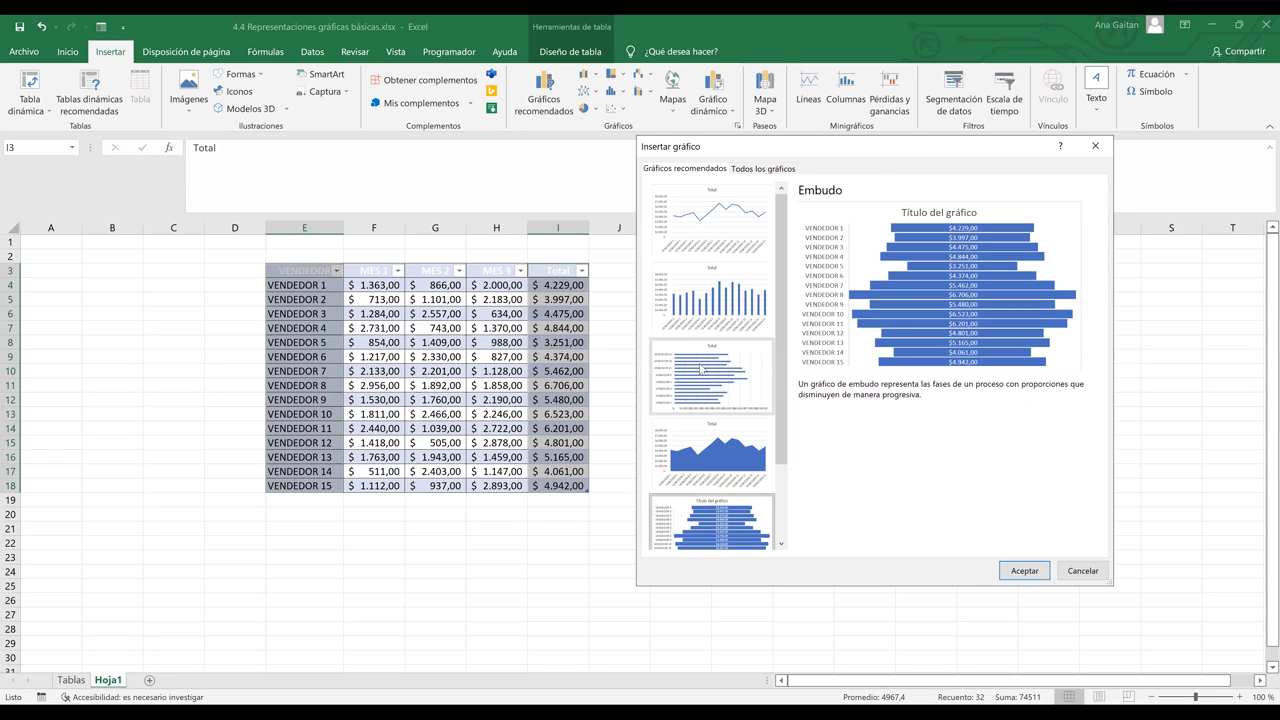
left_click(684, 233)
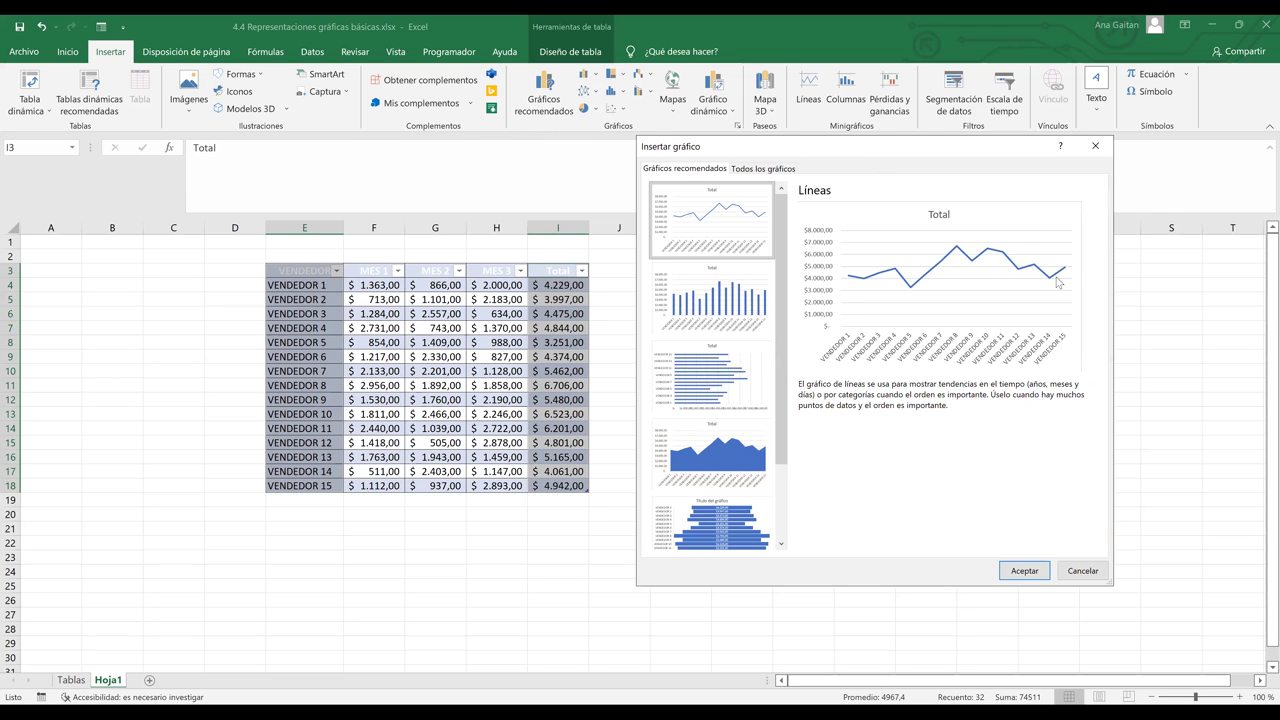
left_click(714, 305)
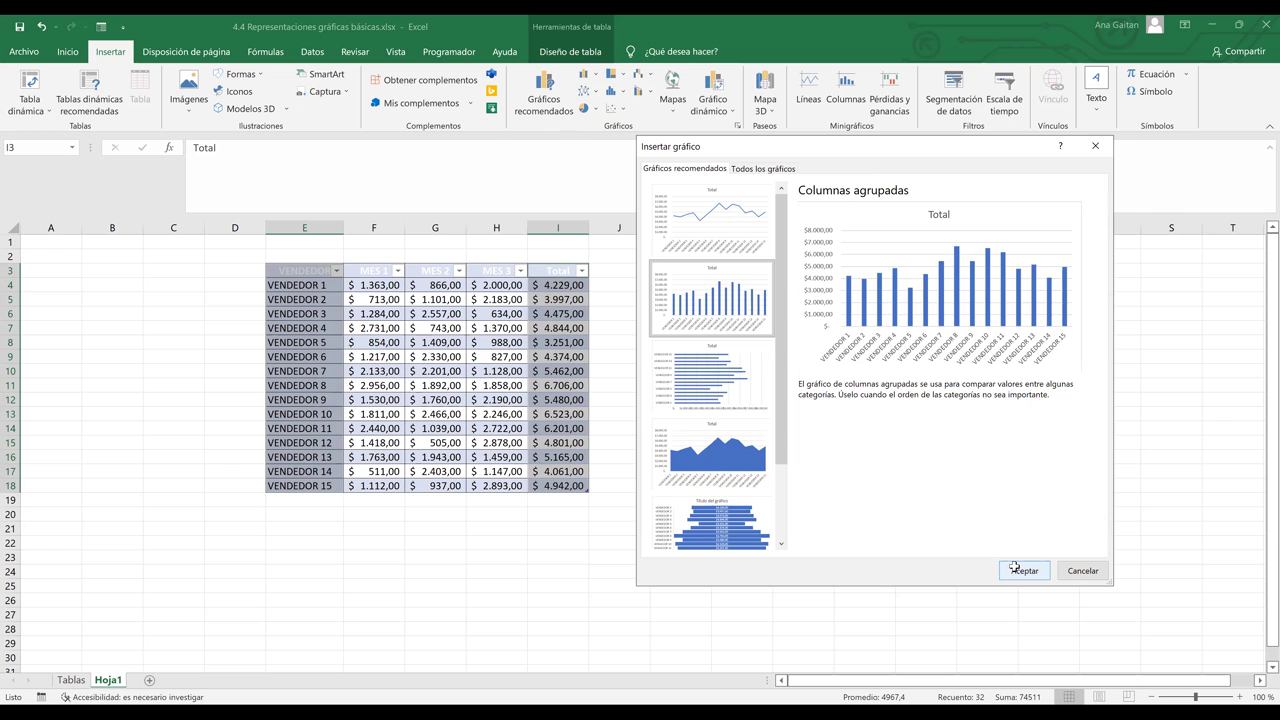
left_click(1015, 568)
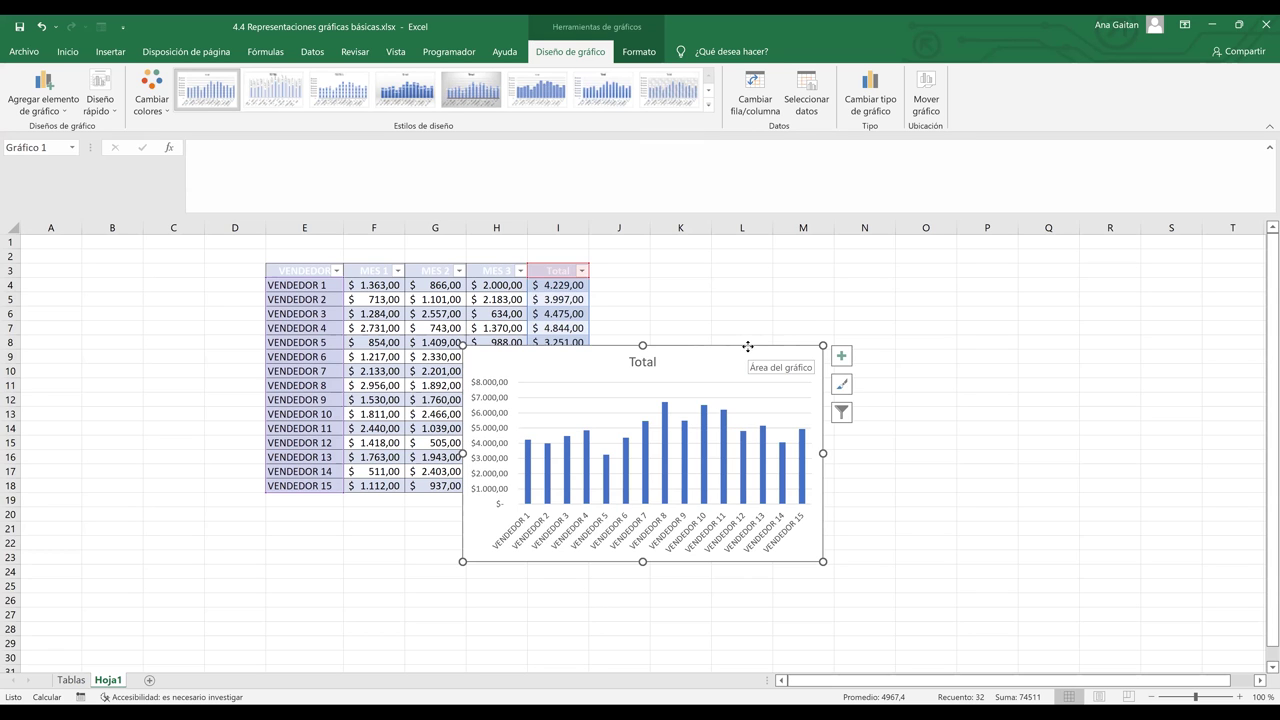
Step: Try moving the chart to the empty area beside the table and shifting its plot area inside the frame
left_click_drag(963, 305, 1034, 346)
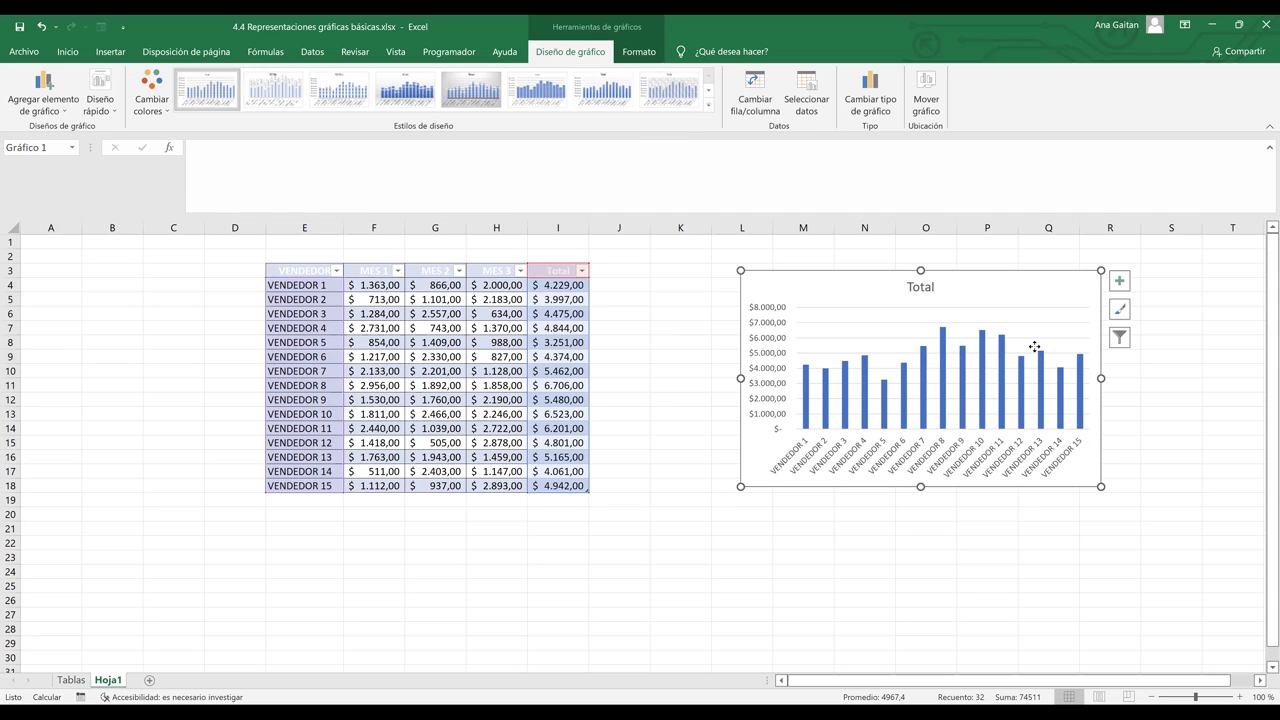
left_click(980, 322)
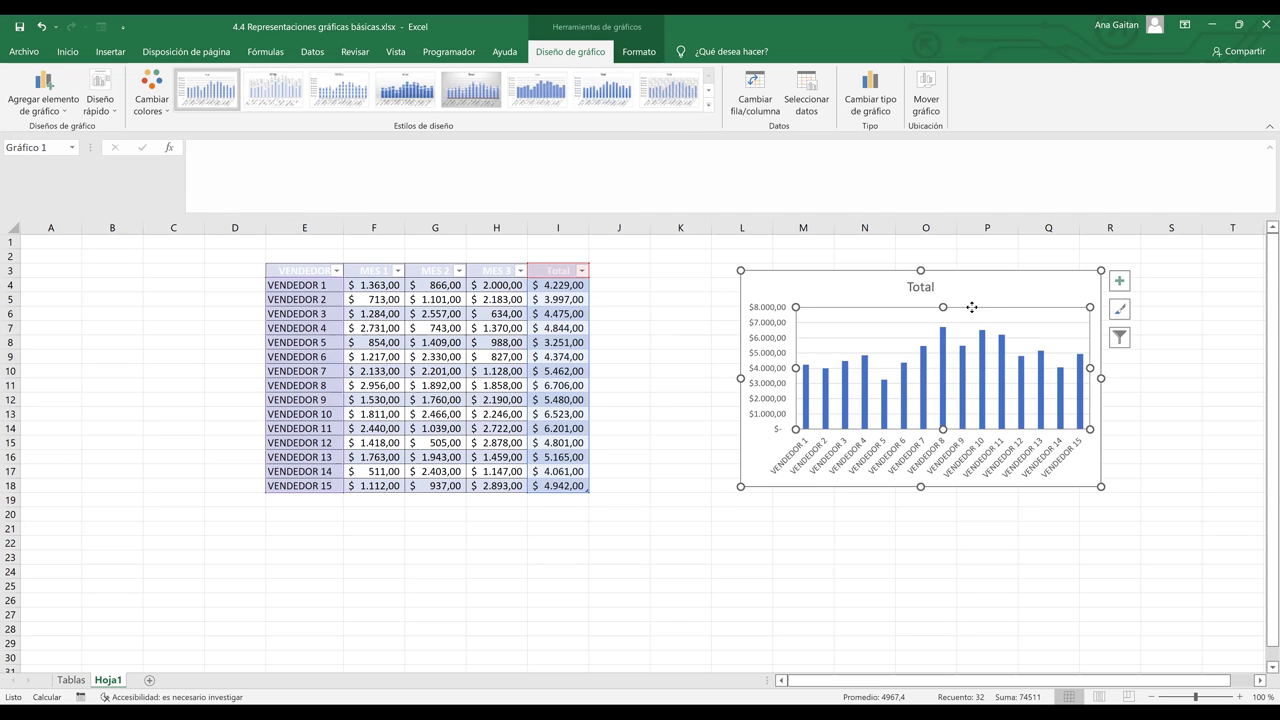
left_click(971, 308)
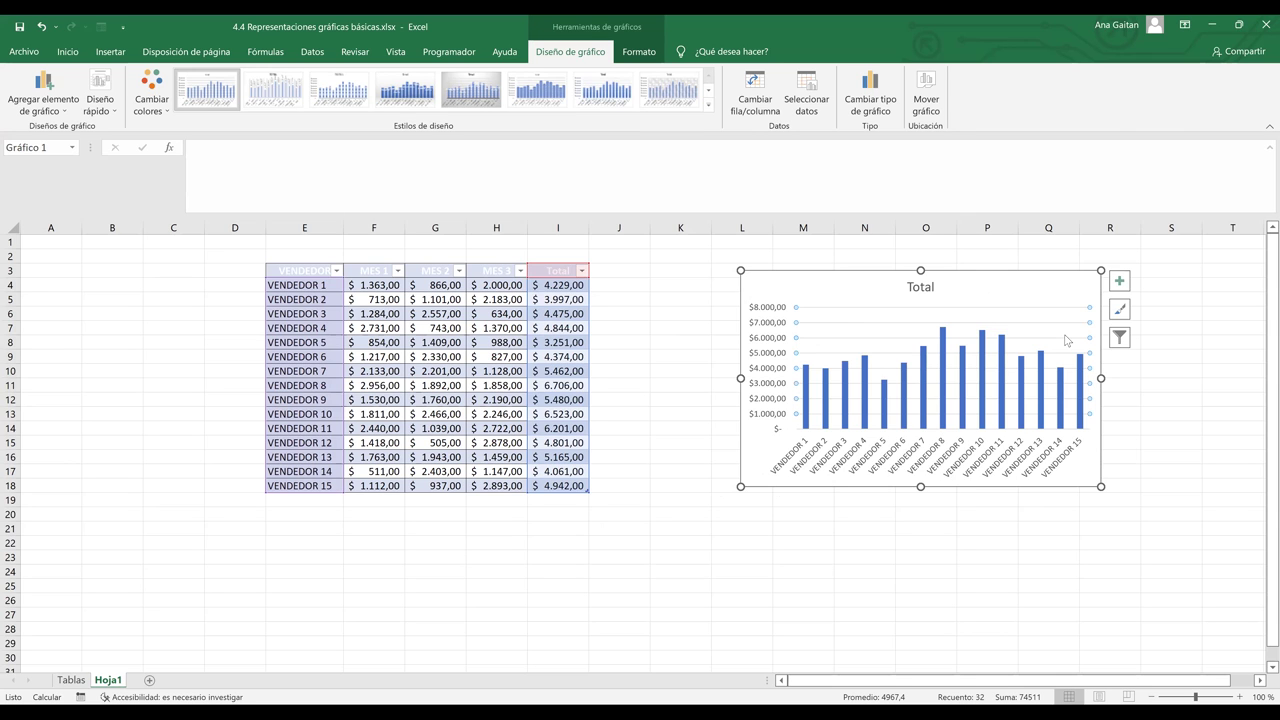
left_click(1023, 313)
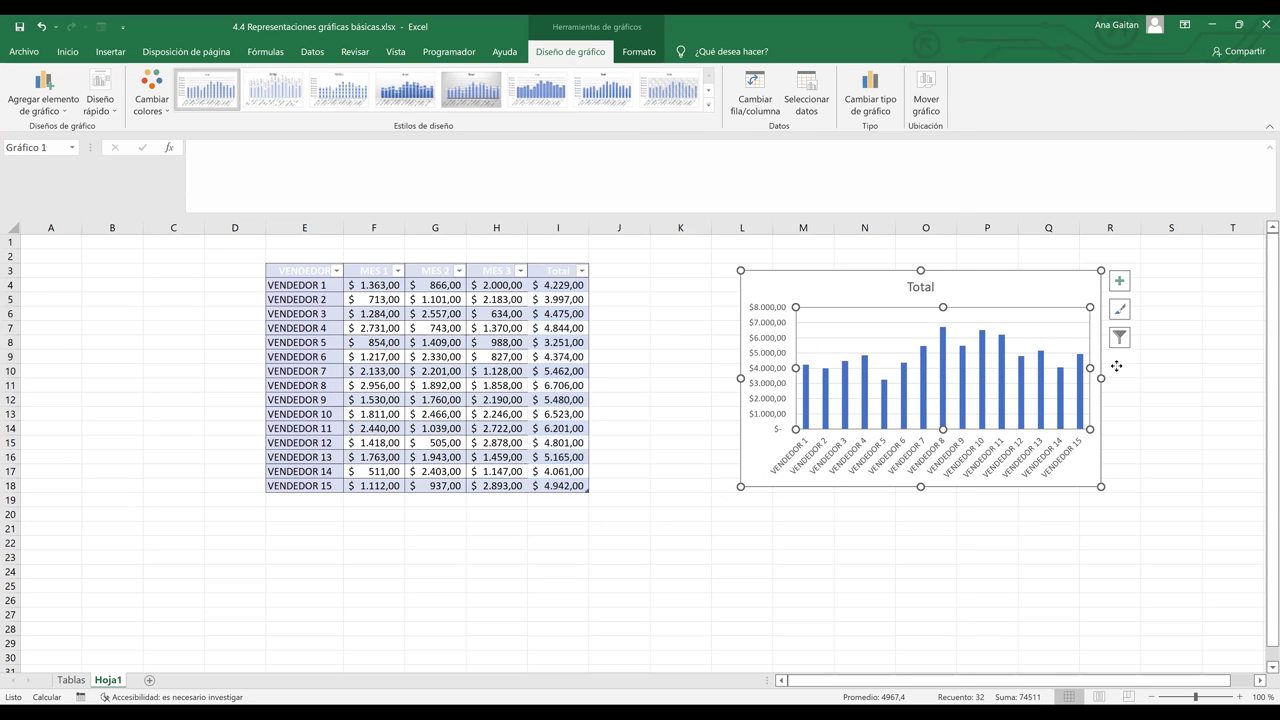
left_click_drag(1102, 519, 1104, 520)
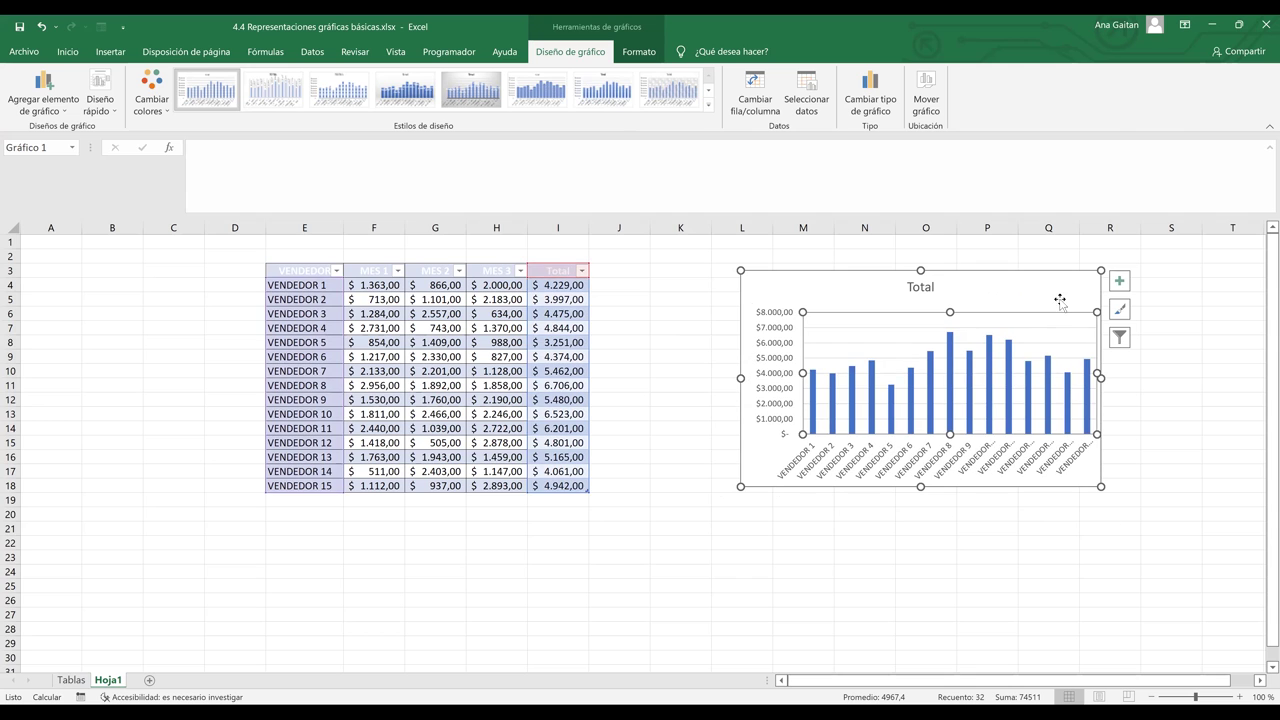
Step: Try deleting the VENDEDOR 10 column from the chart, then undo the deletion and the preceding chart moves
left_click(996, 362)
left_click(990, 360)
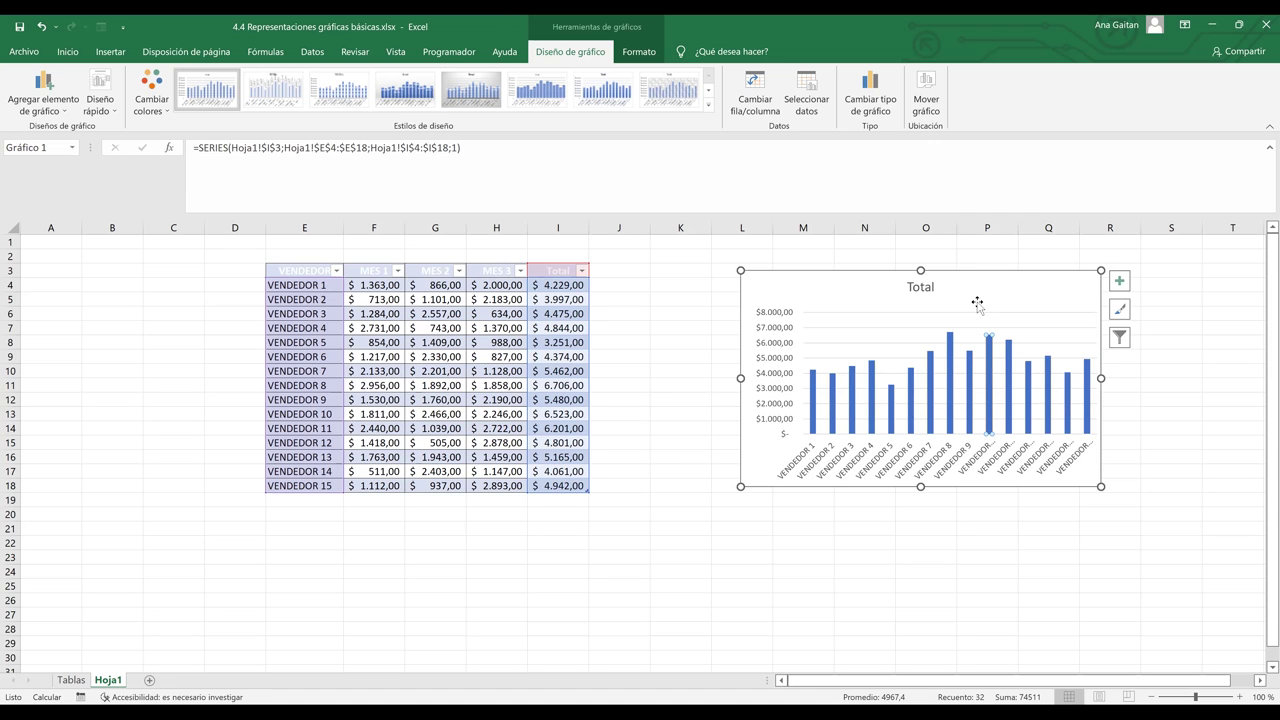
key("Delete")
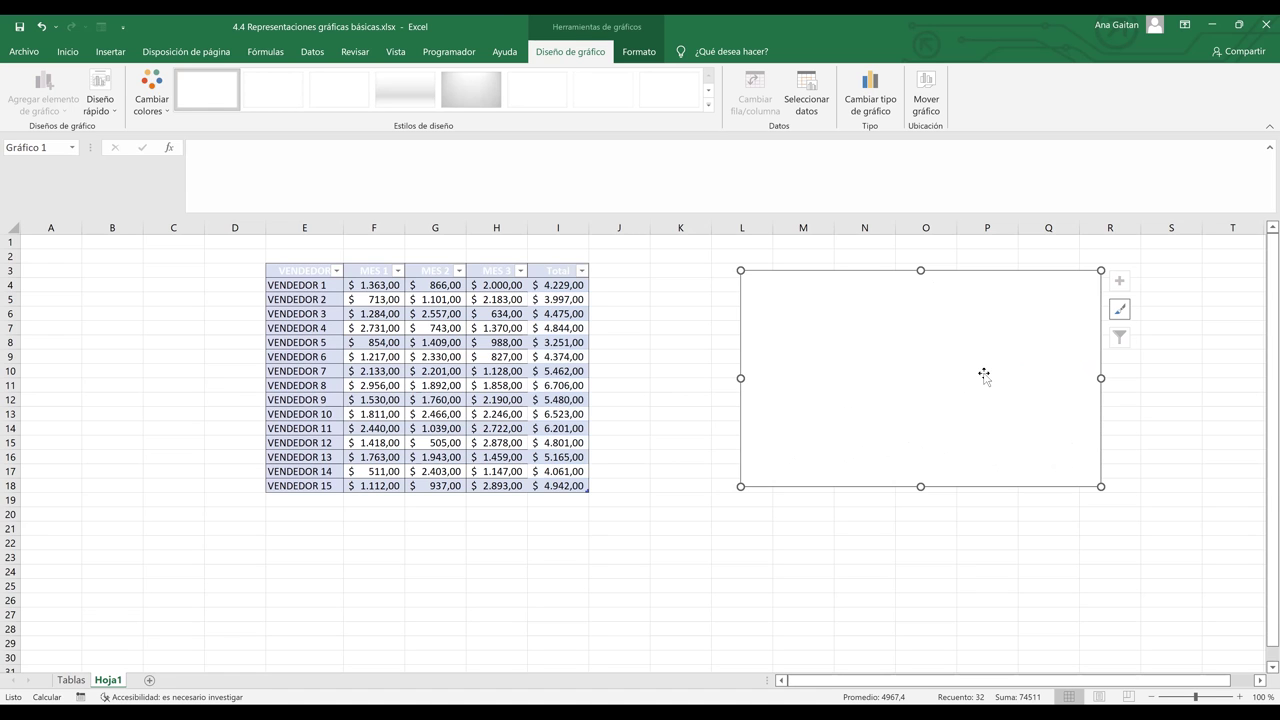
key("ctrl+v")
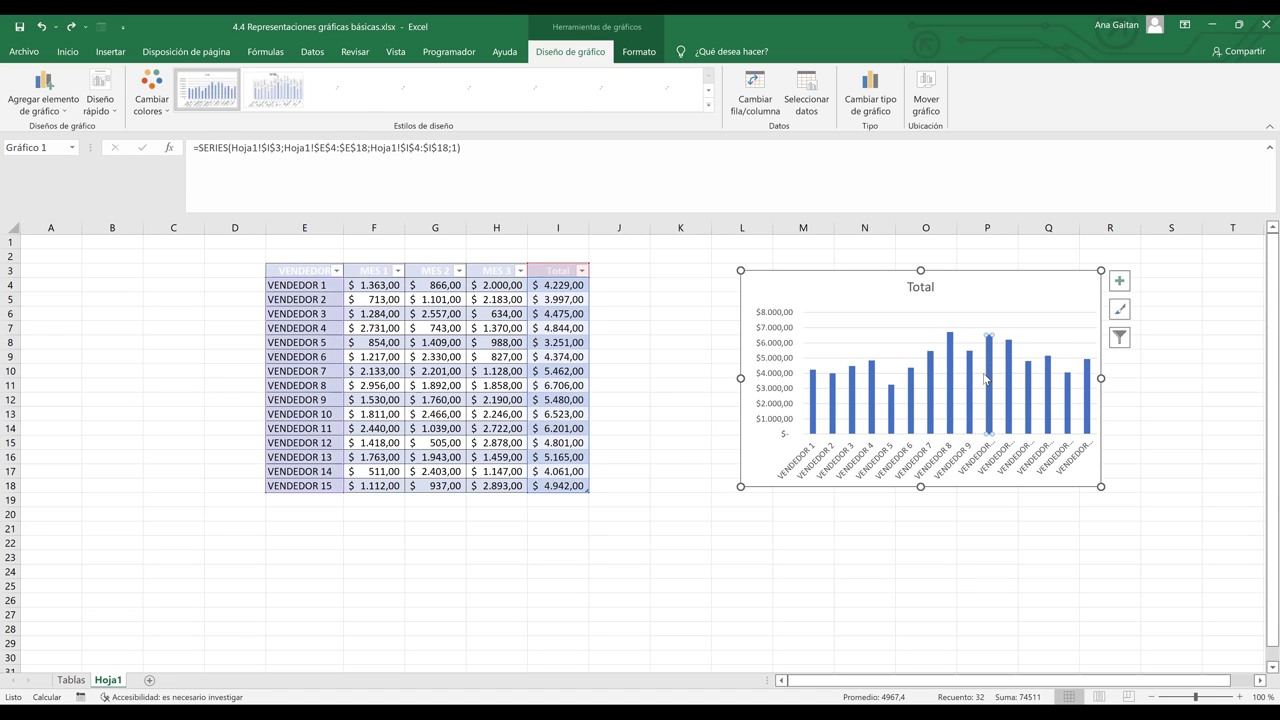
left_click(984, 378)
key("ctrl+z")
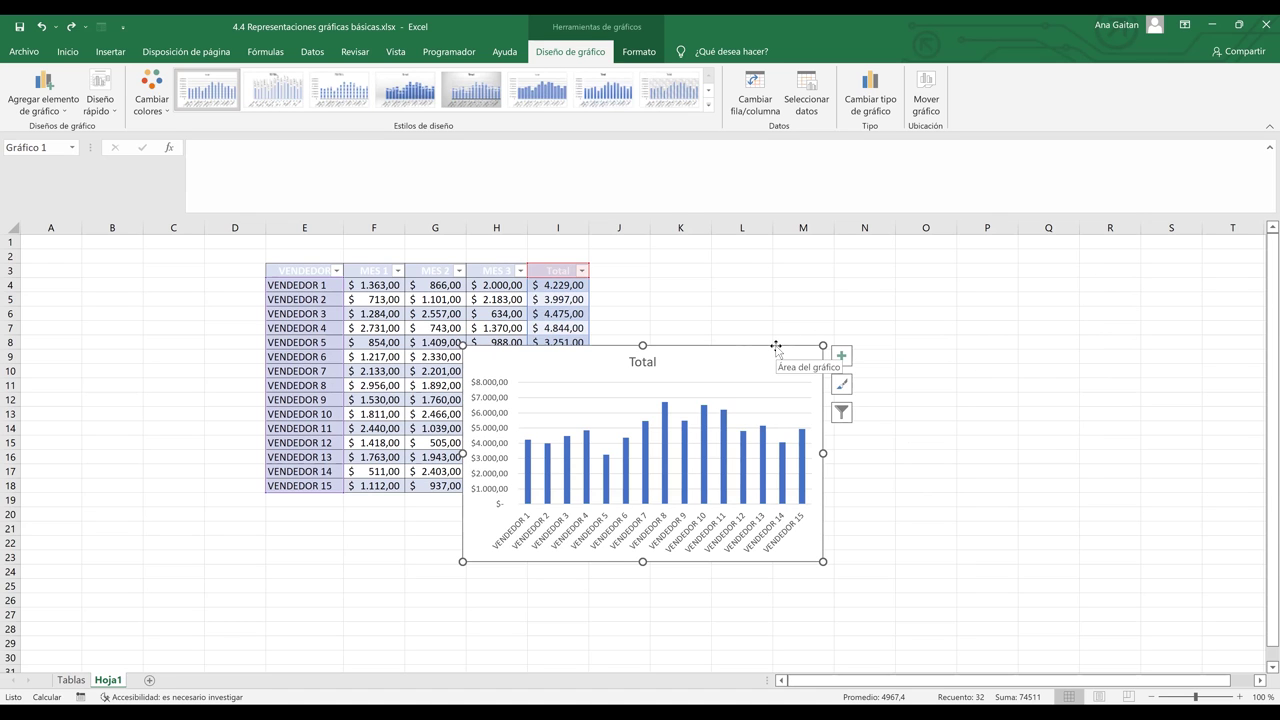
Step: Move the column chart clear of the table, to about columns L to Q beside rows 3 to 18, and deselect it
left_click_drag(868, 347, 1042, 275)
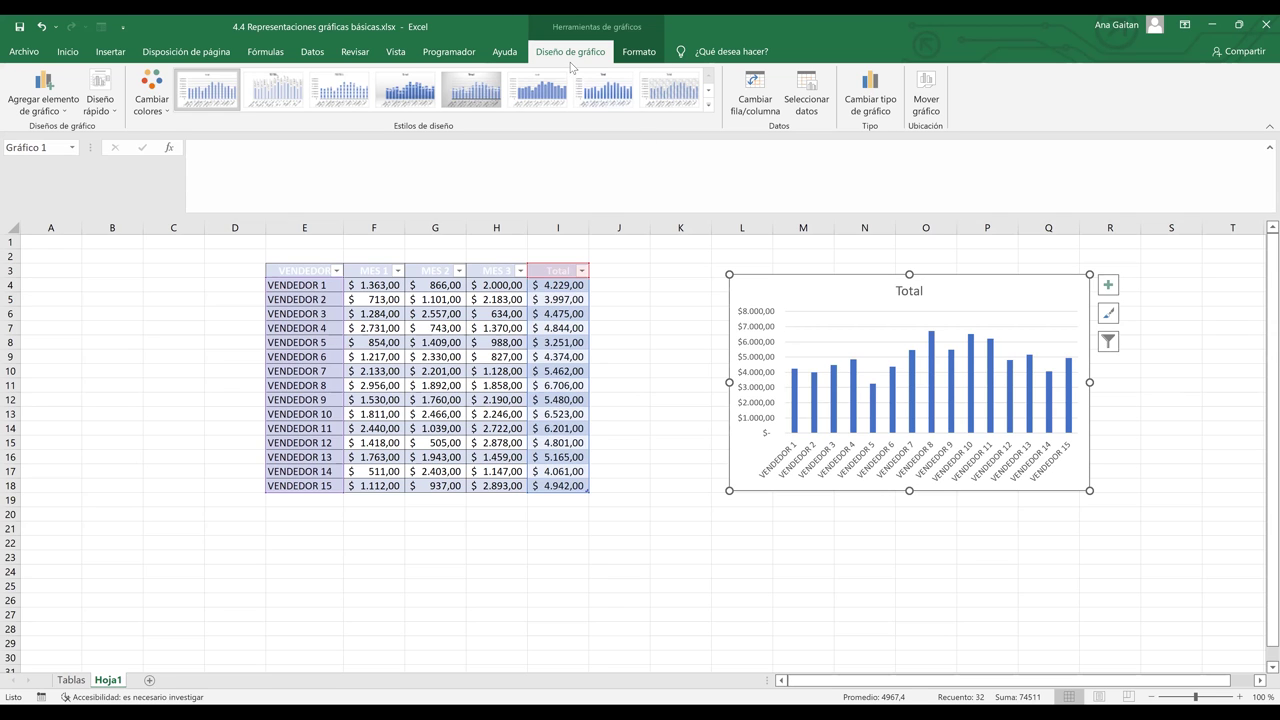
left_click(681, 397)
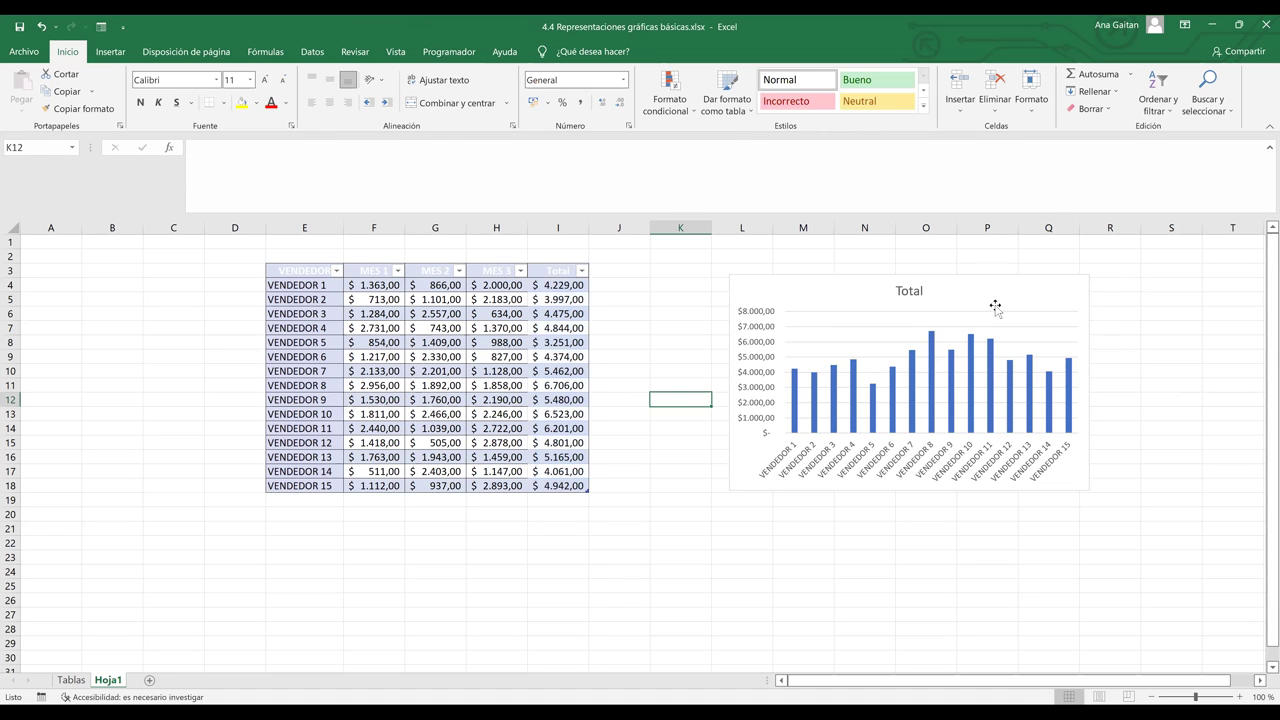
left_click(580, 600)
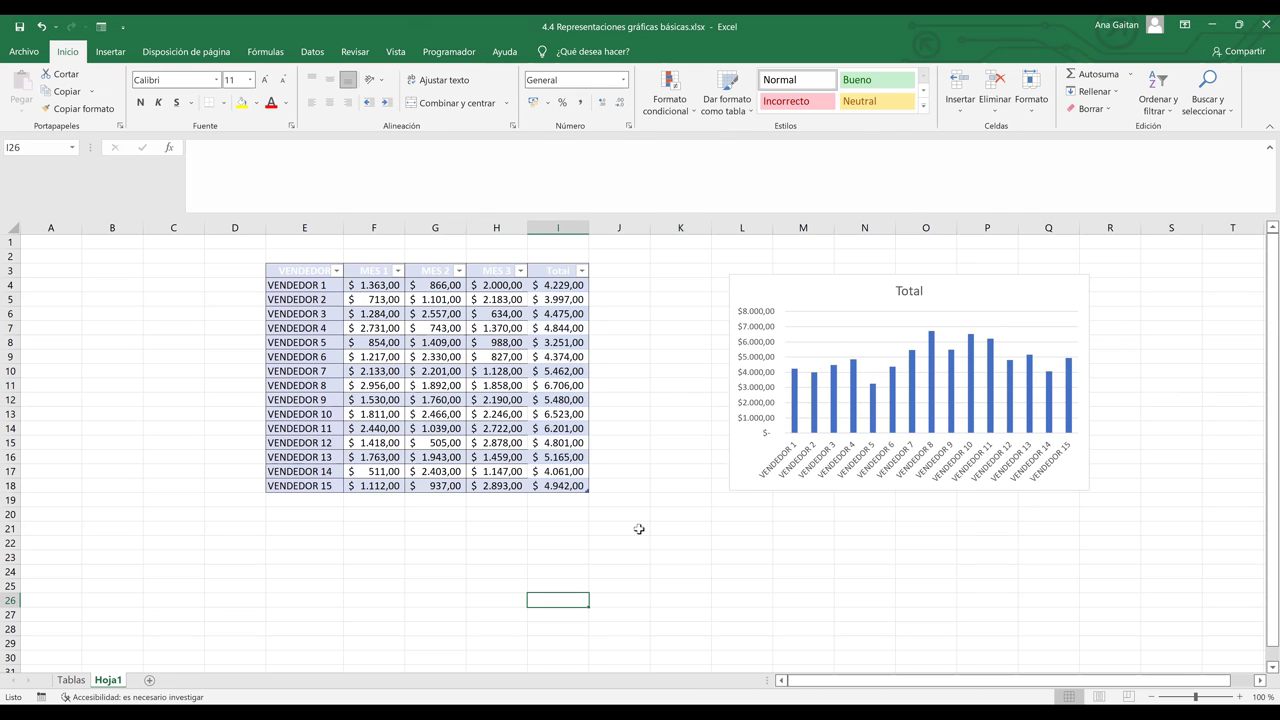
left_click(446, 359)
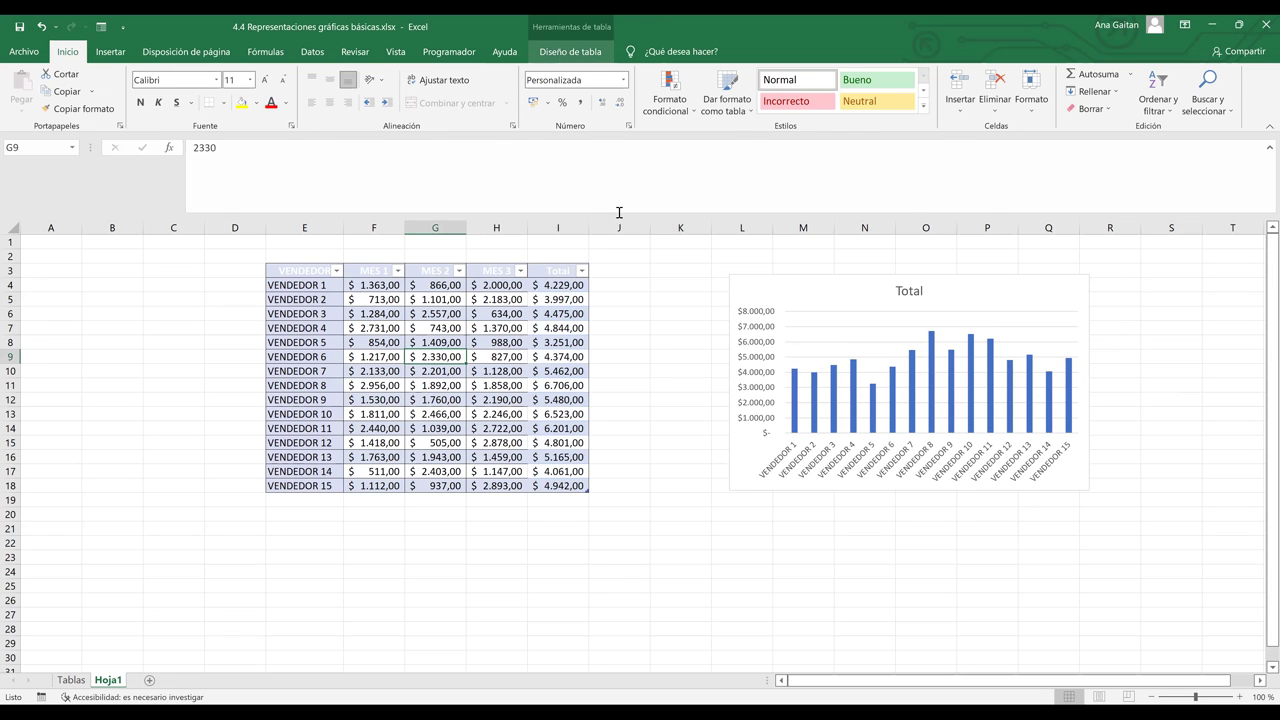
left_click(652, 340)
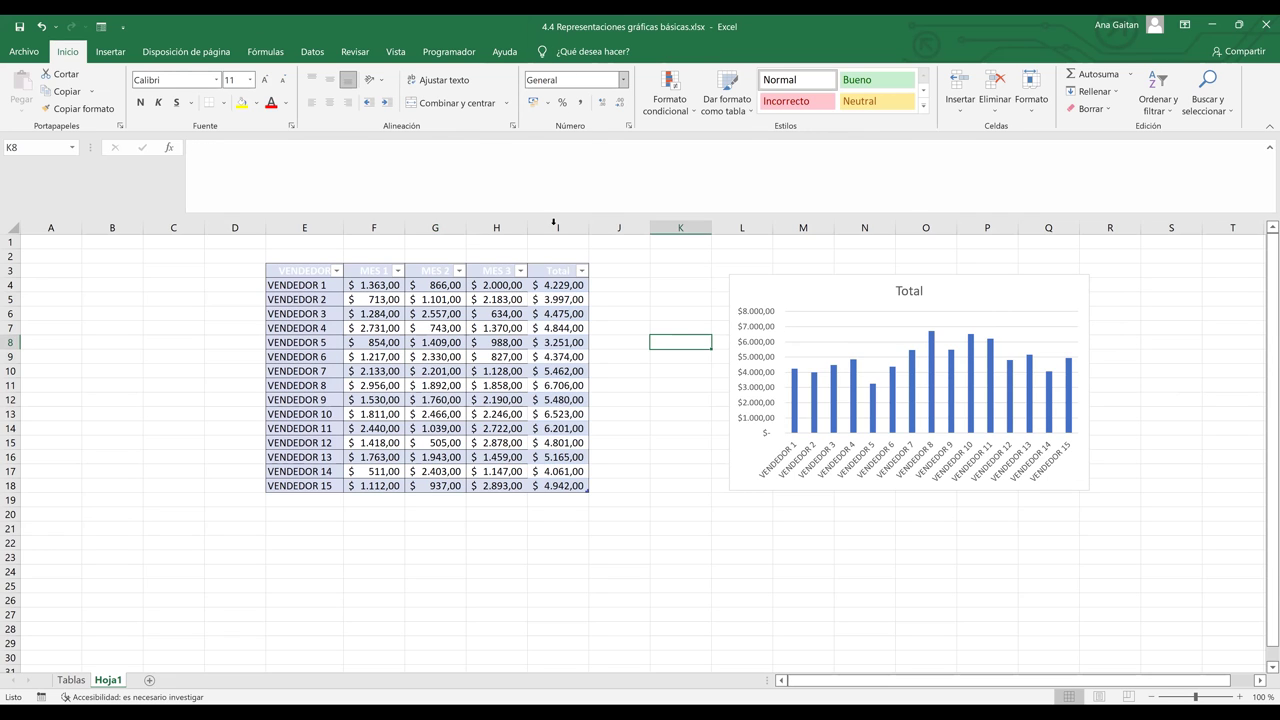
Step: Examine the design and format options available for the selected chart, including its addable elements, quick layouts and shape effects
left_click(853, 385)
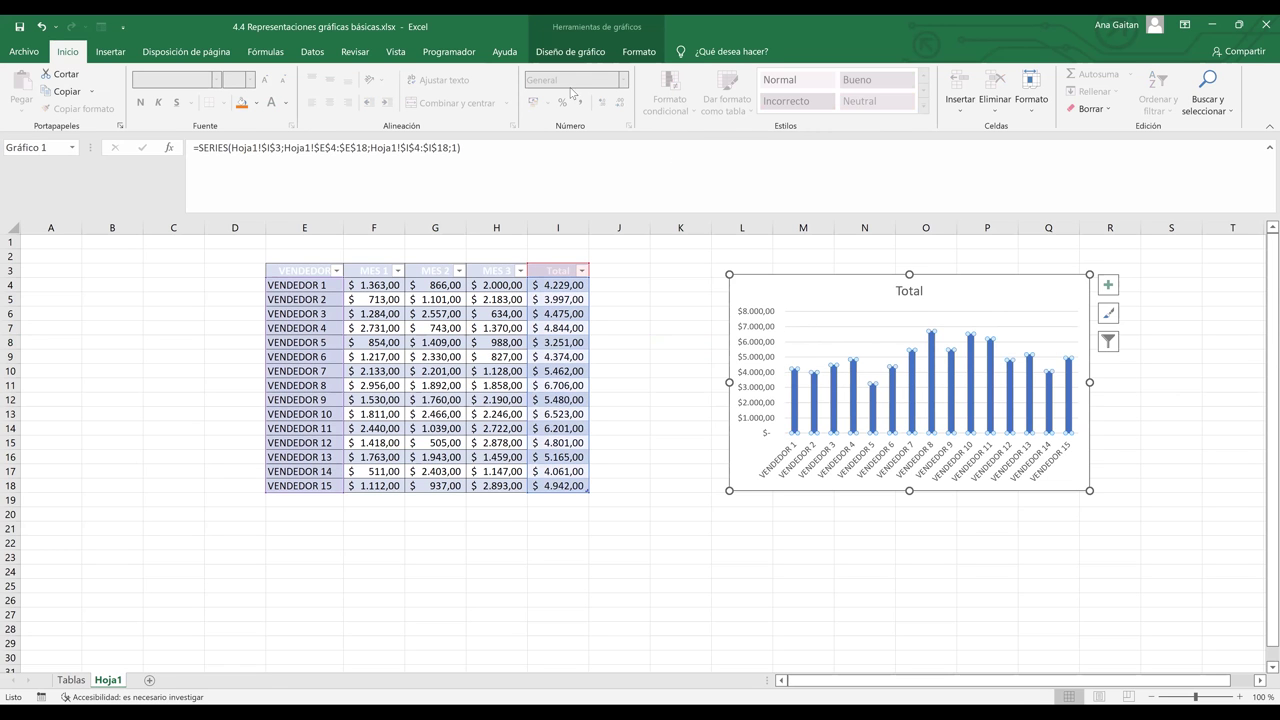
left_click(570, 51)
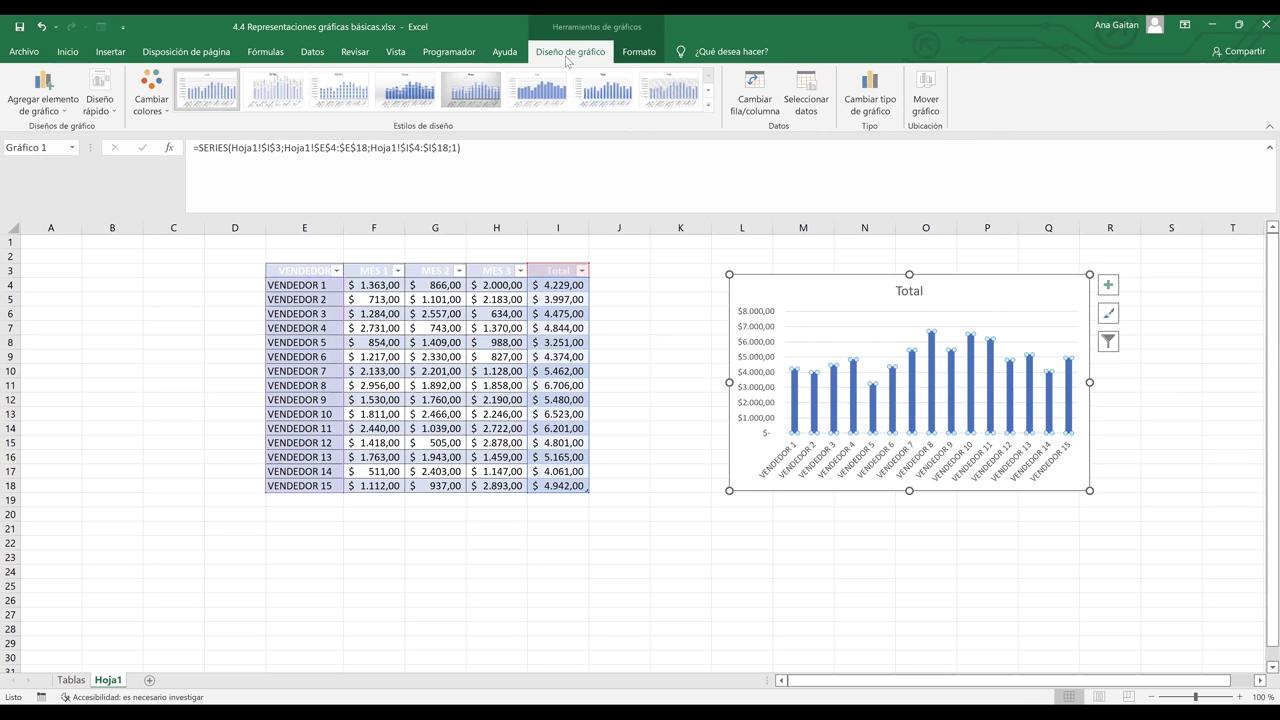
left_click(638, 53)
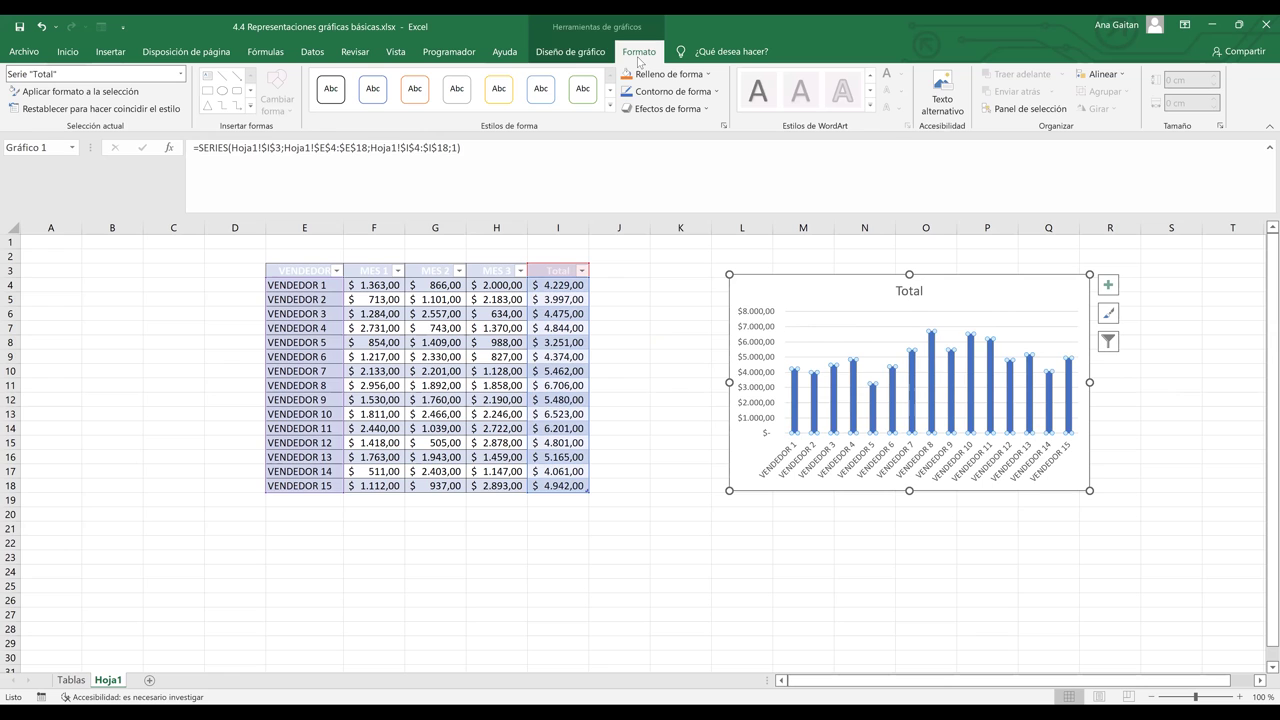
left_click(580, 55)
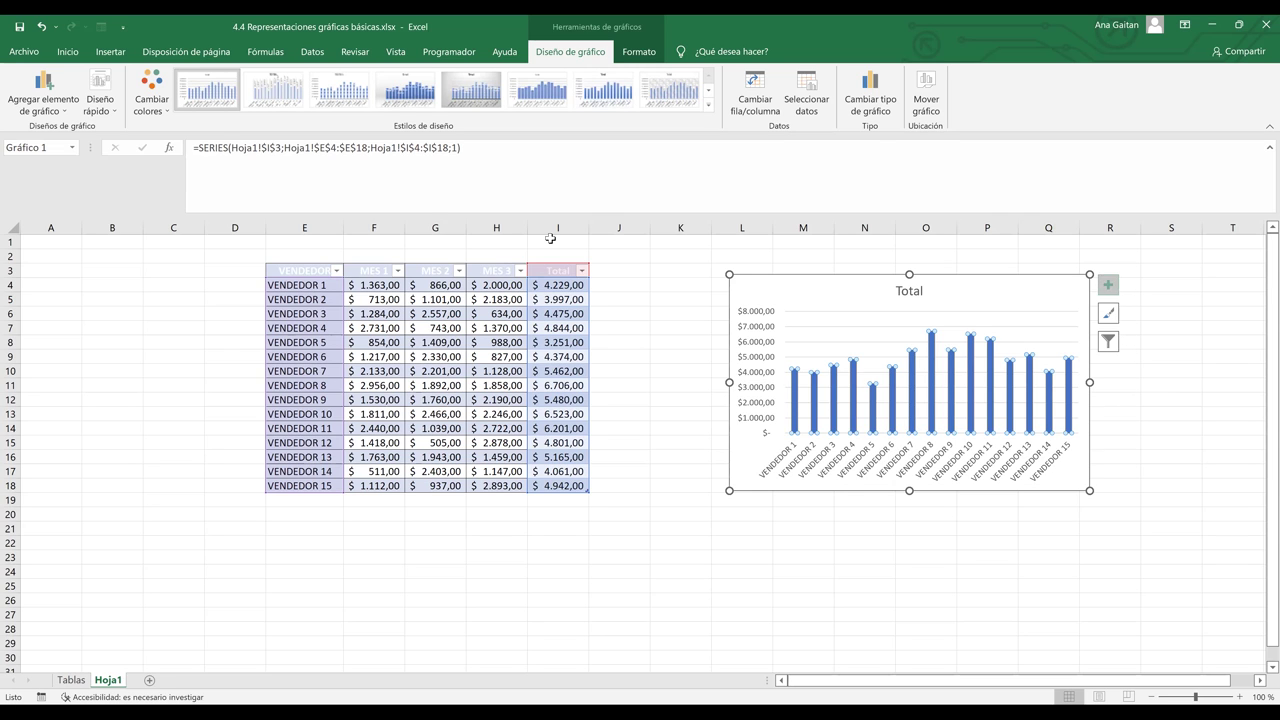
left_click(66, 117)
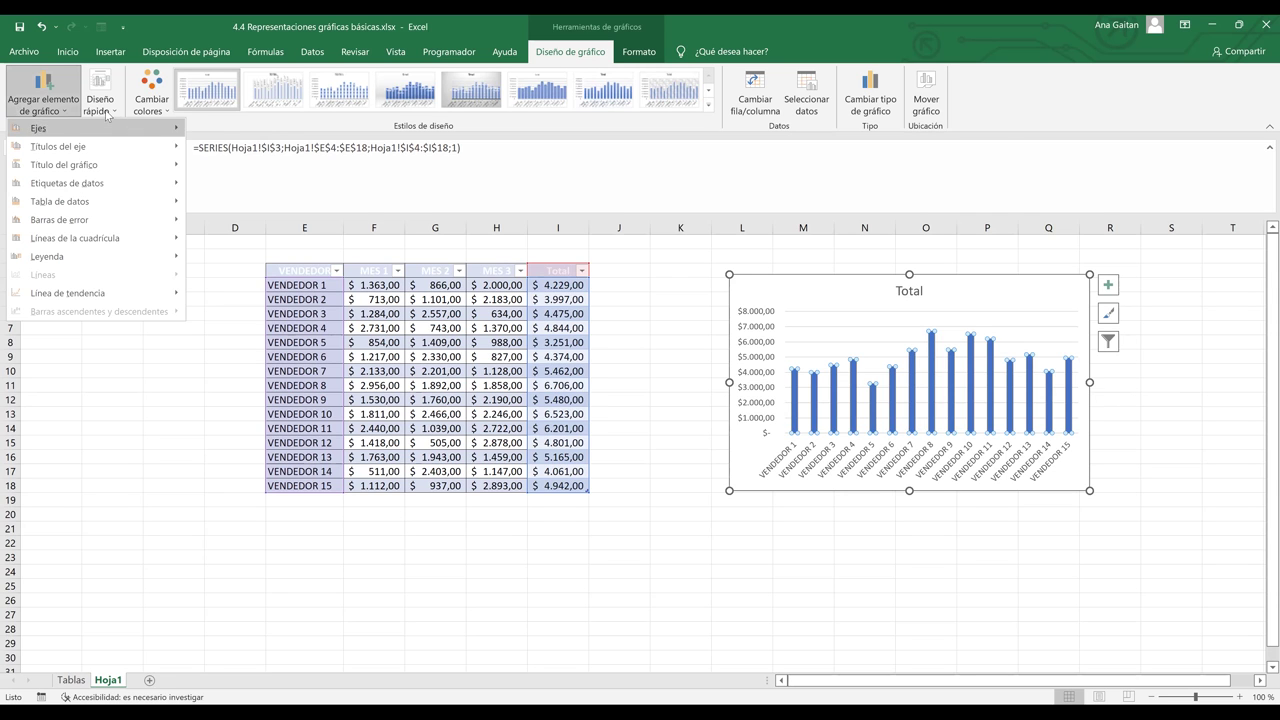
left_click(107, 113)
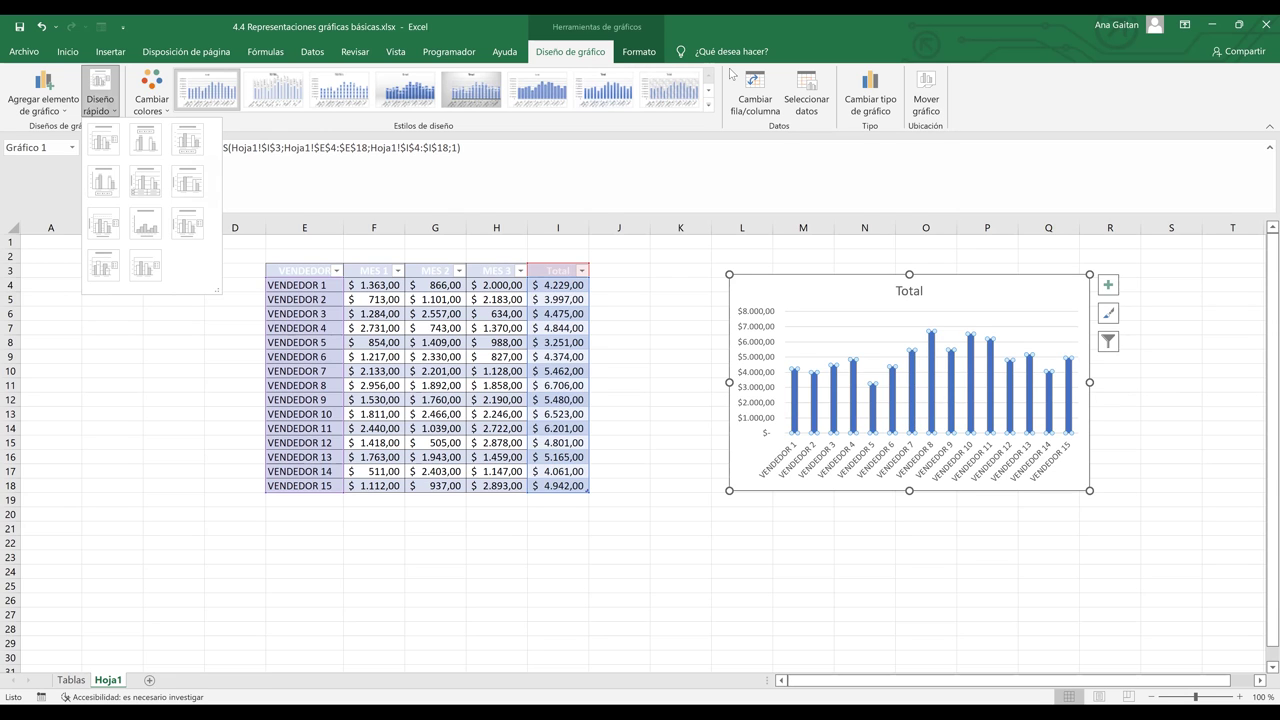
left_click(640, 52)
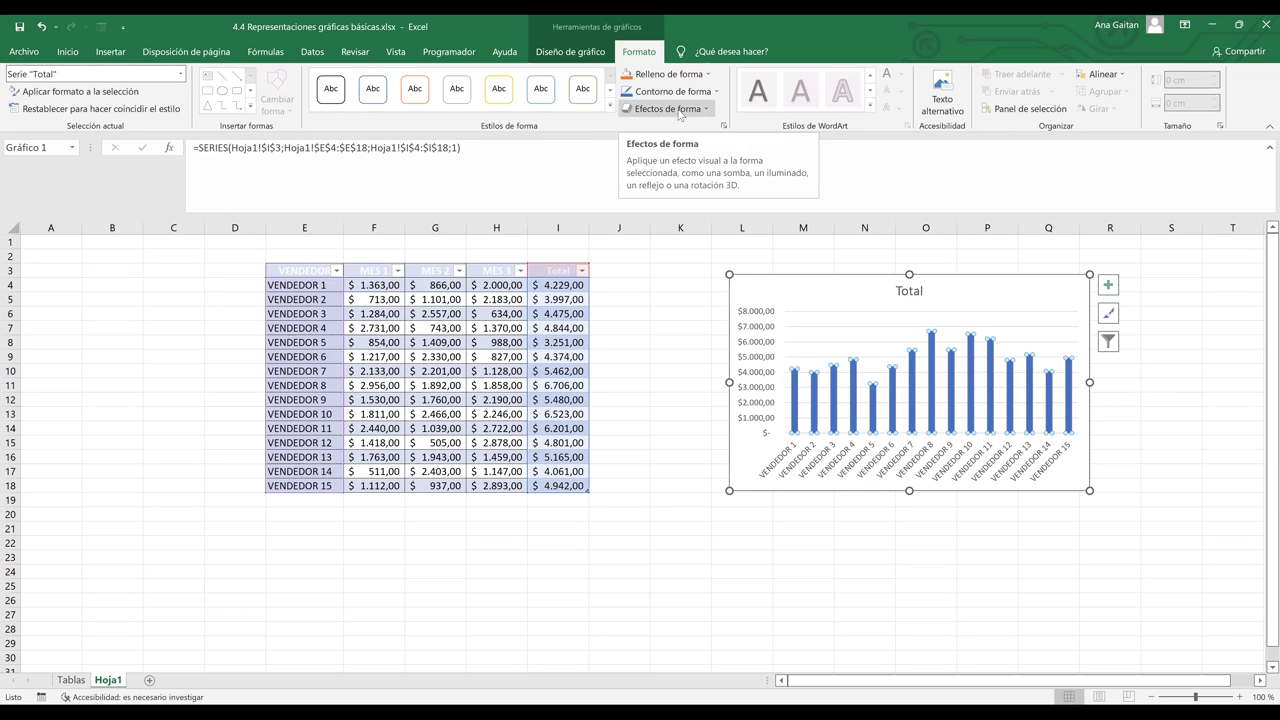
left_click(572, 54)
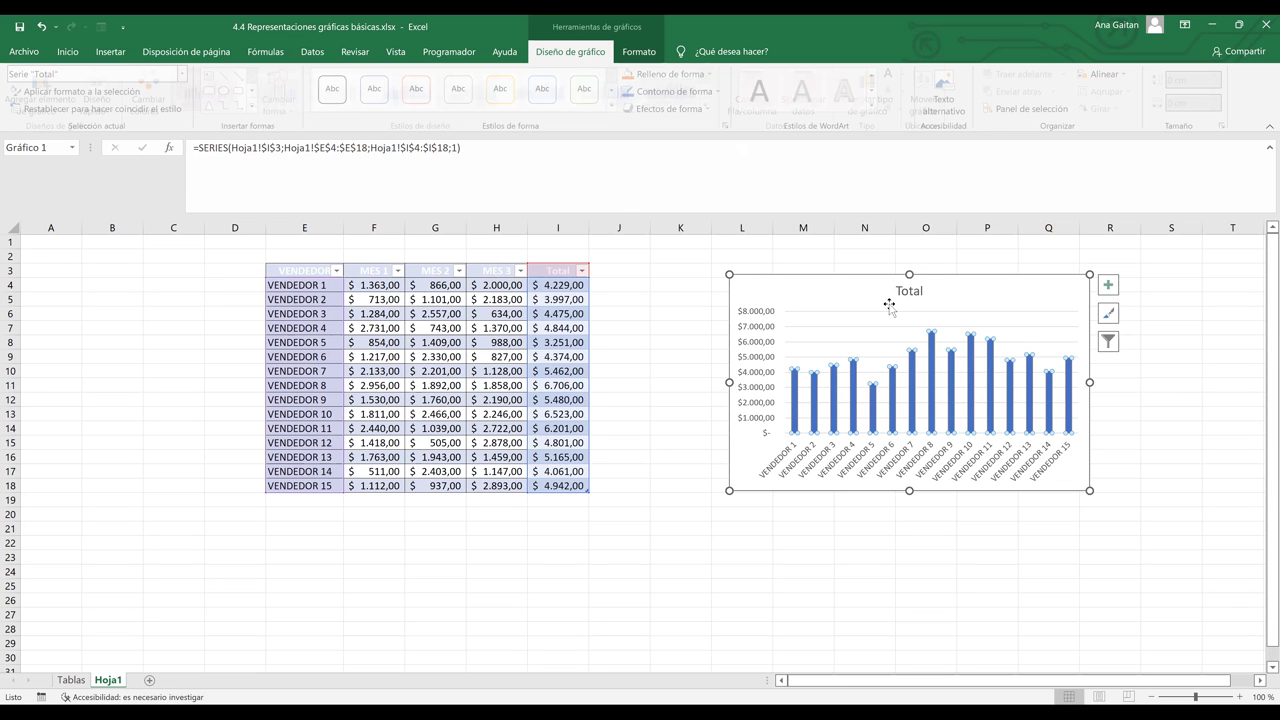
left_click(1190, 397)
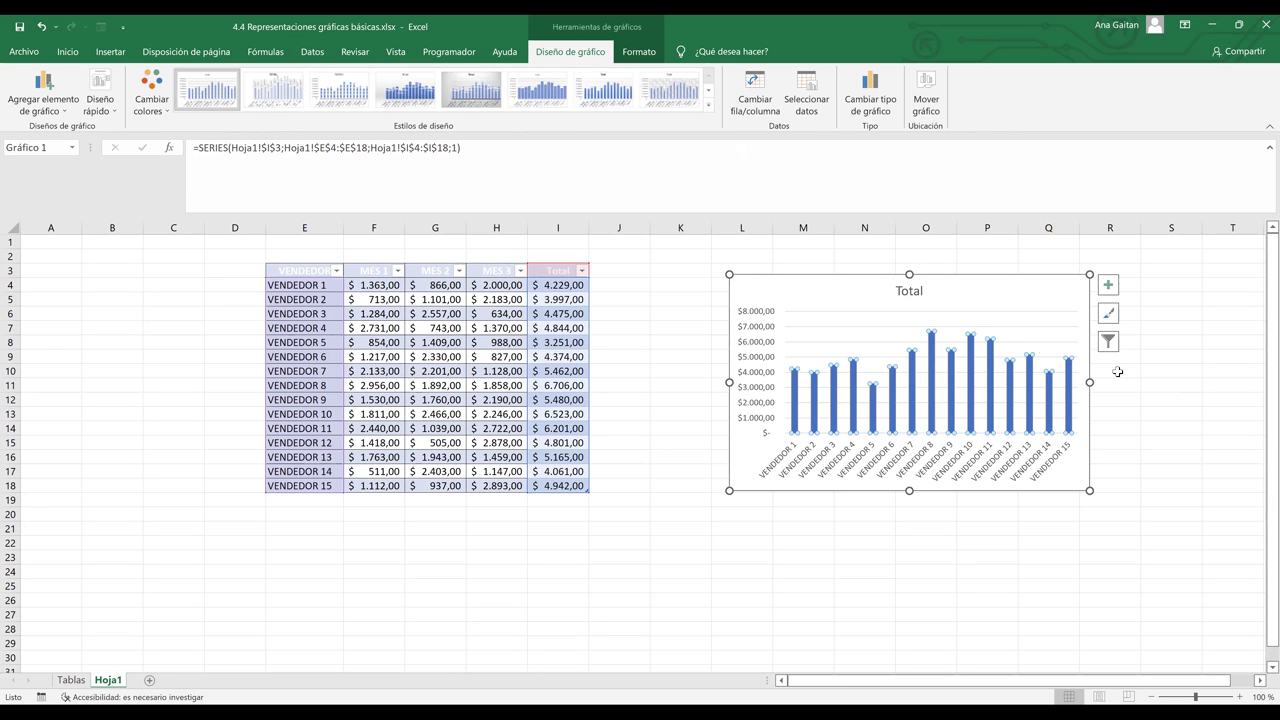
Step: Add axis titles to the seller totals column chart
left_click(1039, 333)
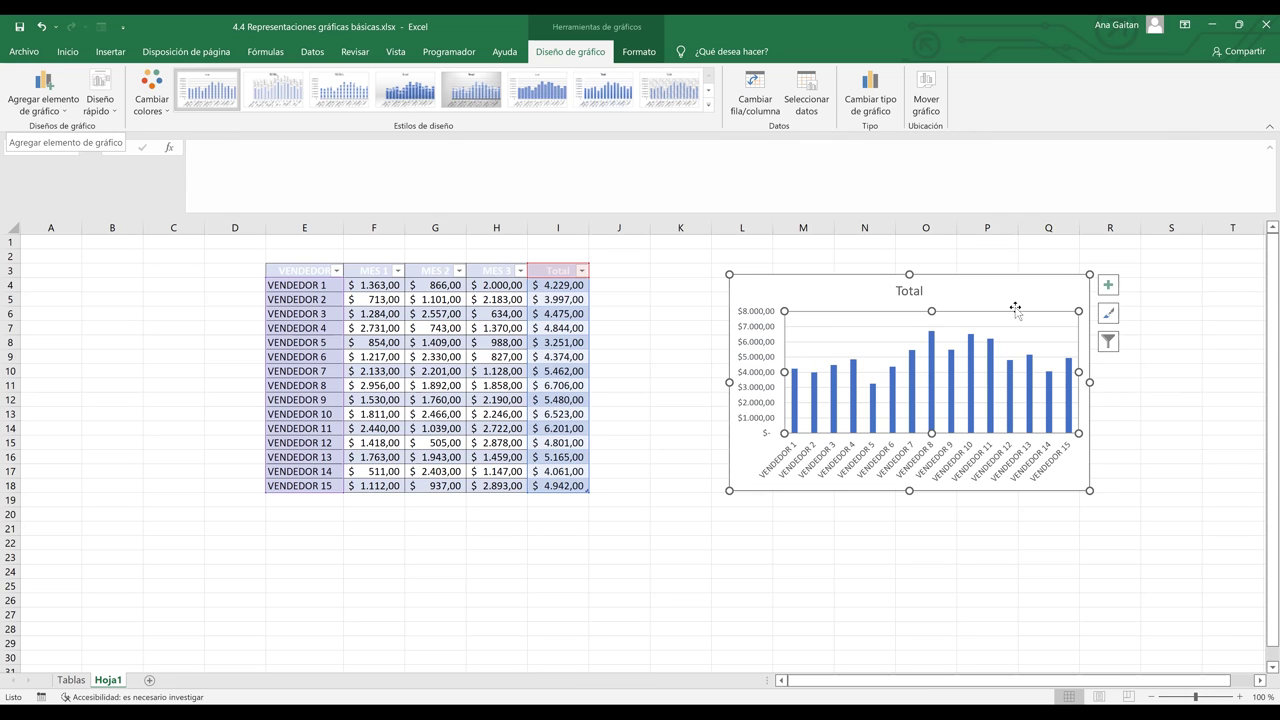
left_click(1110, 287)
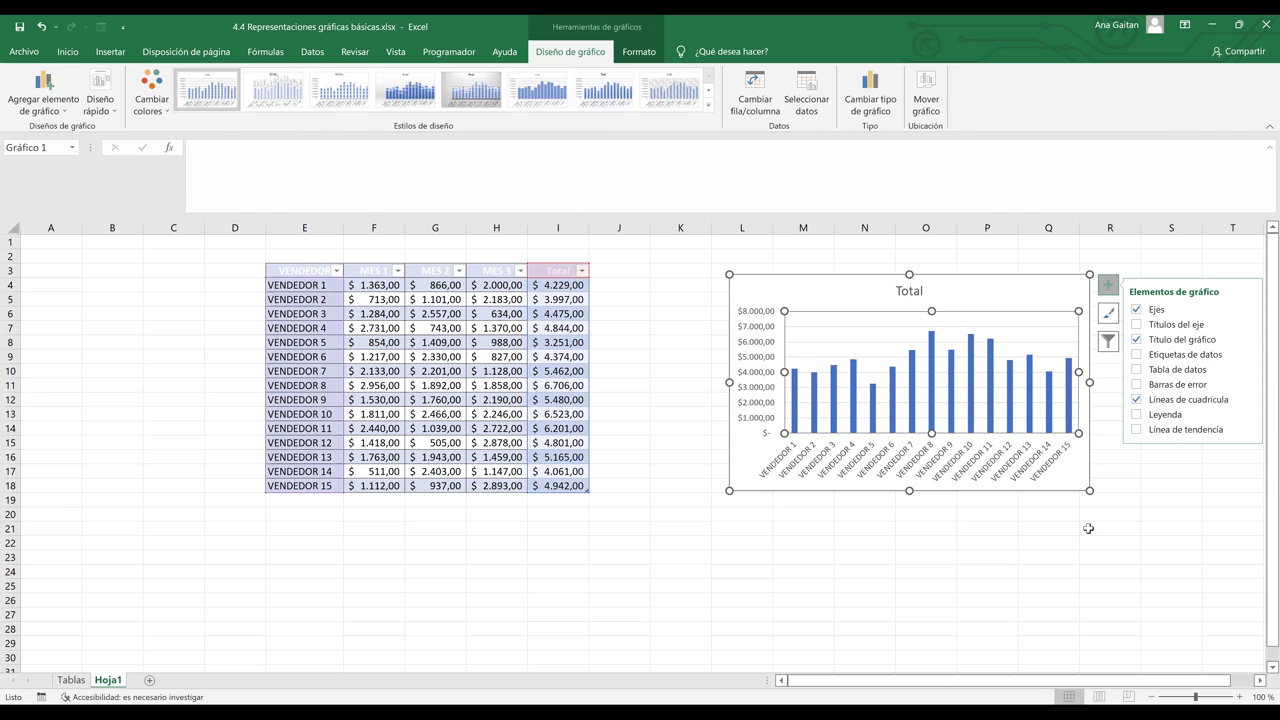
left_click(1140, 327)
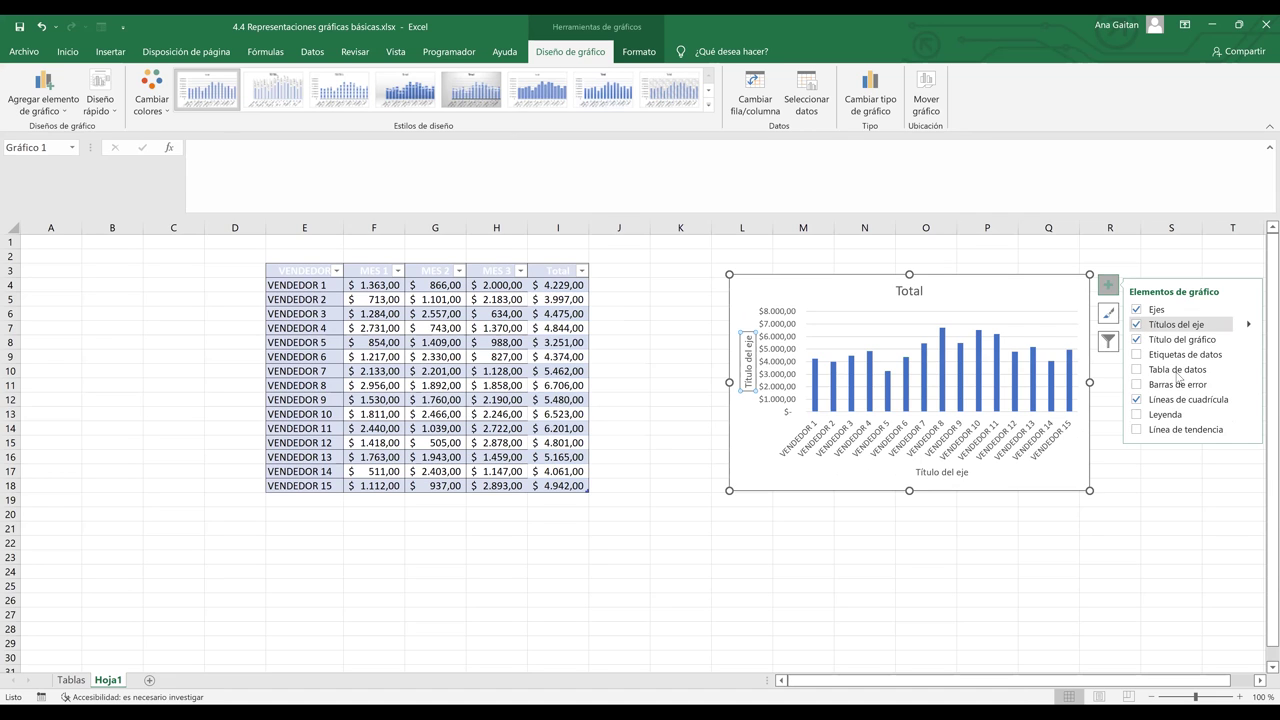
Step: Replace the vertical axis title's placeholder text with "Total de Ventas por Vendedor" and deselect the chart
left_click(748, 364)
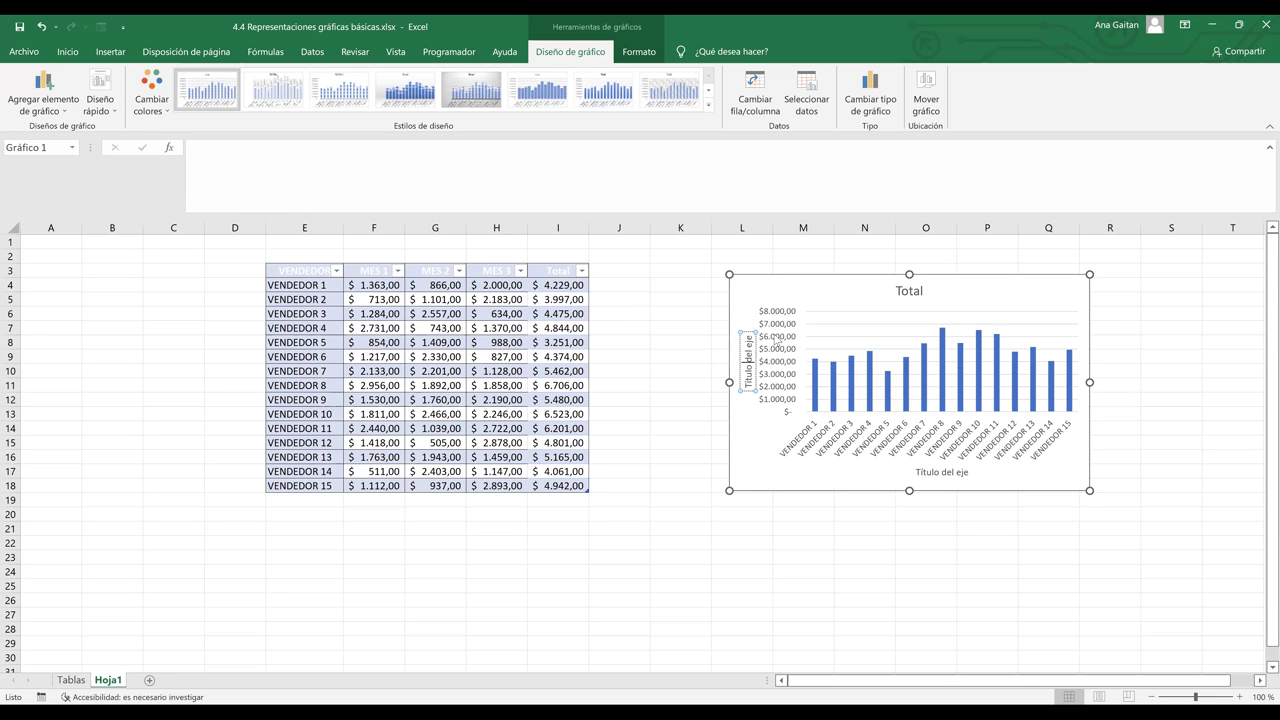
left_click(750, 376)
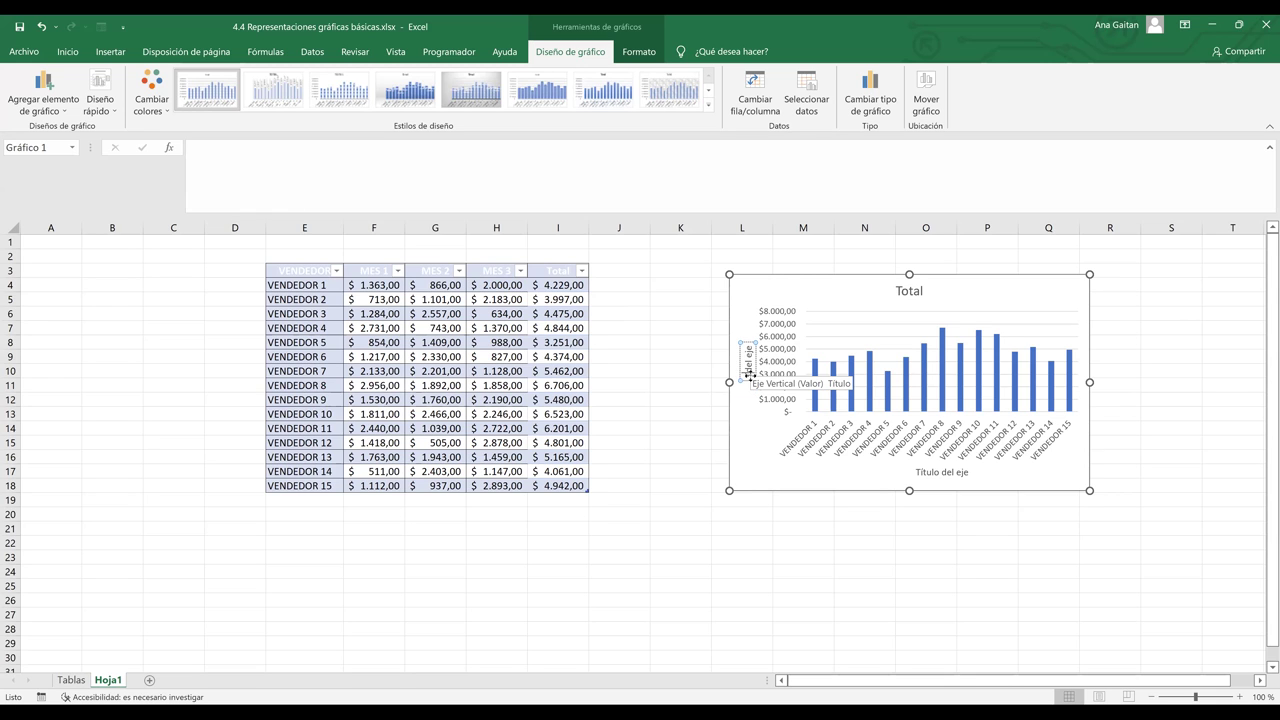
key("ctrl+a")
key("BackSpace")
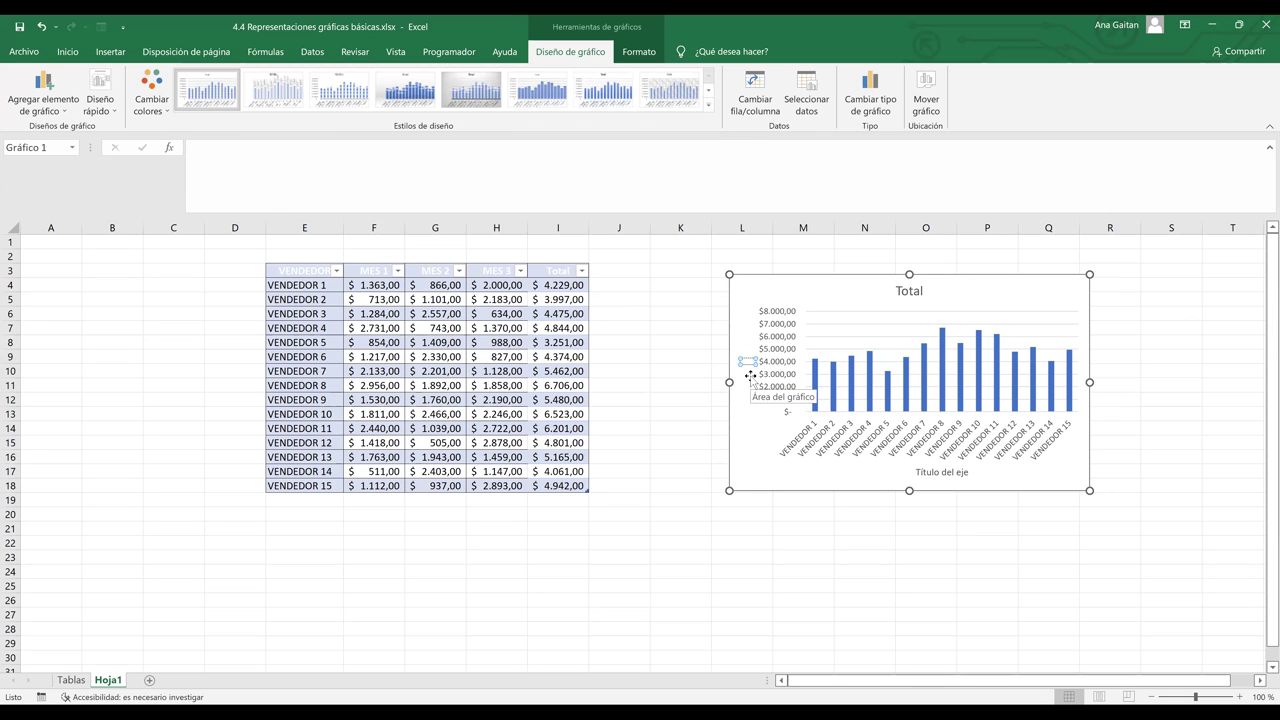
type("Total")
type("de")
type(" Ver")
type("tas")
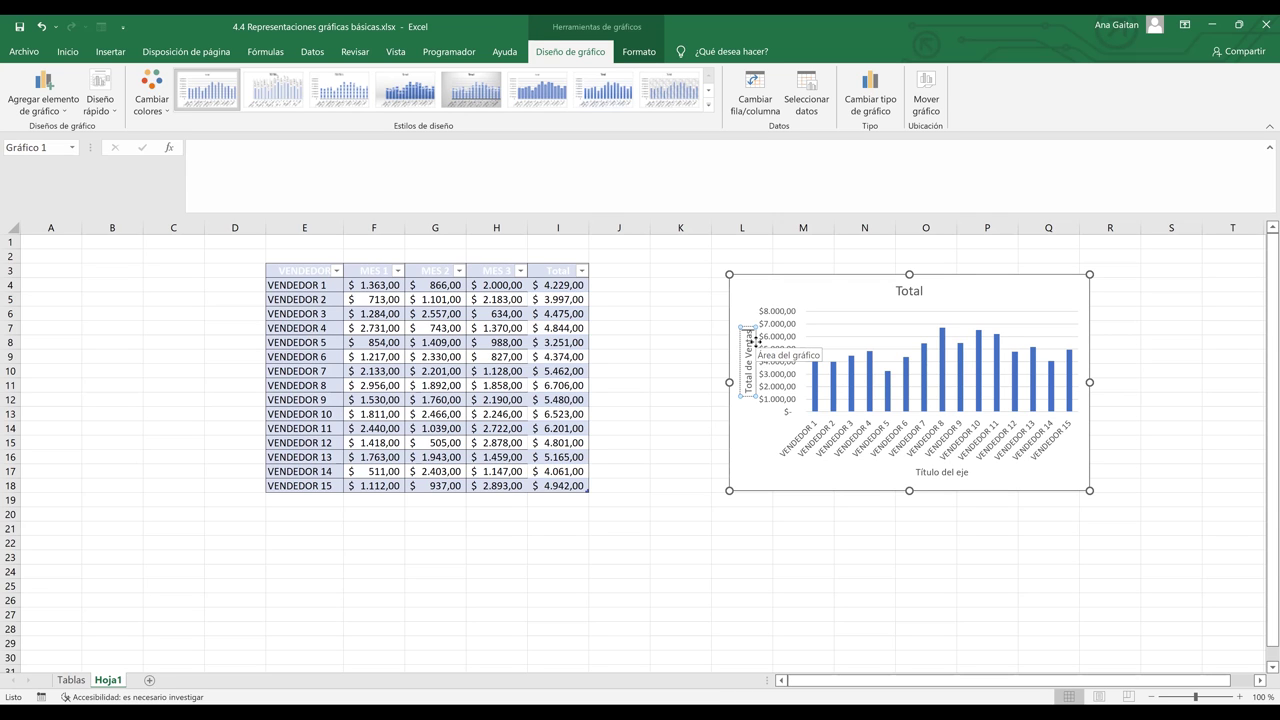
type("por Vendedor")
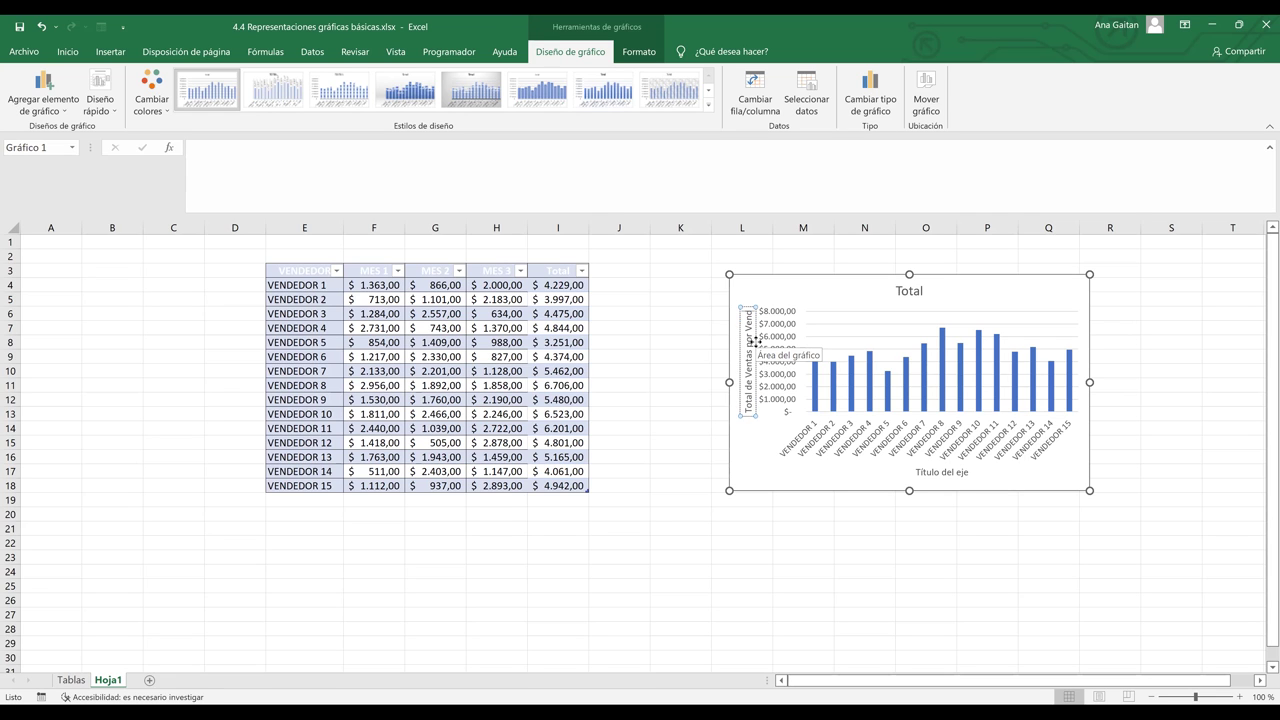
left_click(1133, 387)
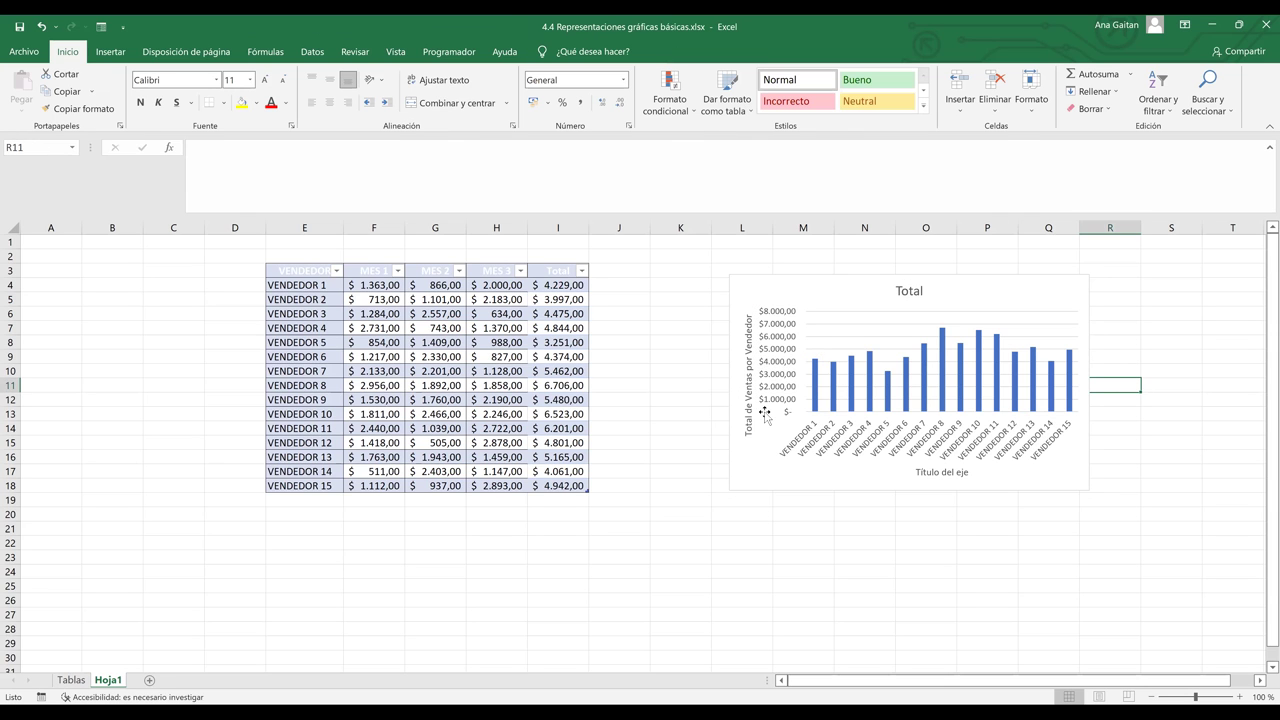
Step: Replace the horizontal axis title's placeholder text with "Vendores"
left_click(952, 473)
left_click(956, 472)
key("BackSpace")
key("BackSpace")
key("BackSpace")
key("BackSpace")
key("BackSpace")
key("BackSpace")
key("BackSpace")
key("BackSpace")
key("BackSpace")
key("BackSpace")
key("BackSpace")
key("BackSpace")
key("BackSpace")
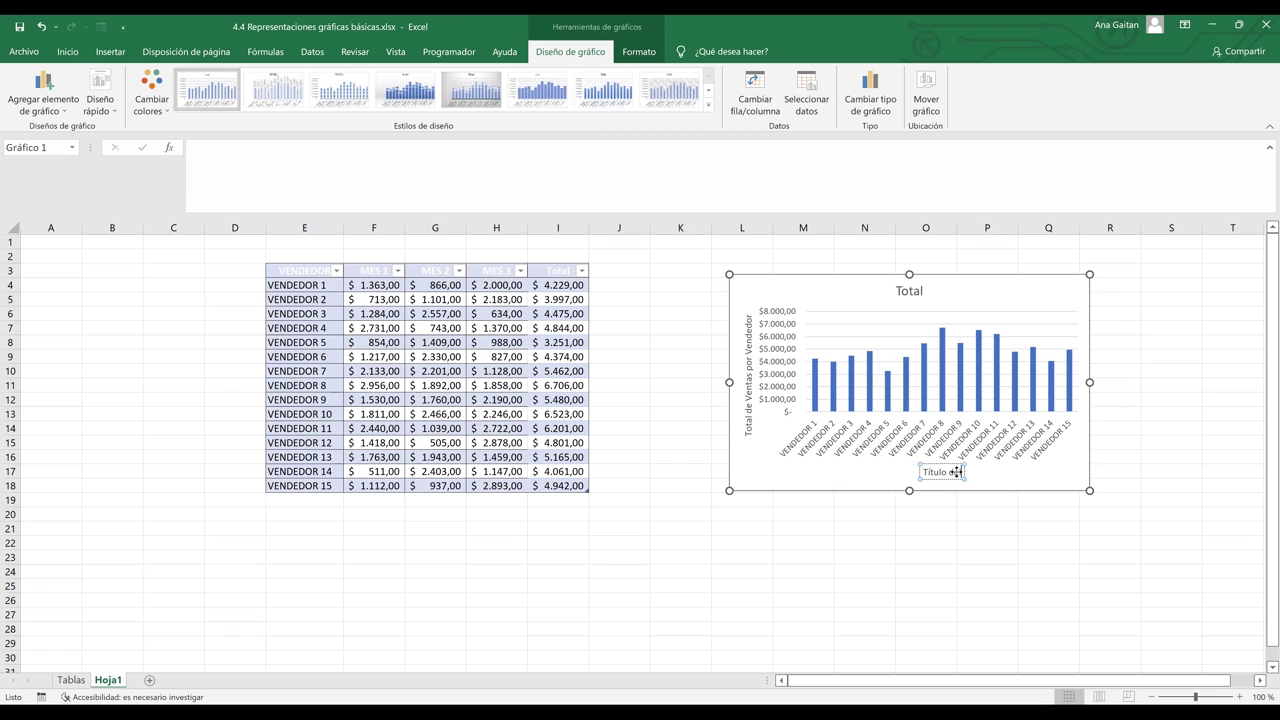
key("BackSpace")
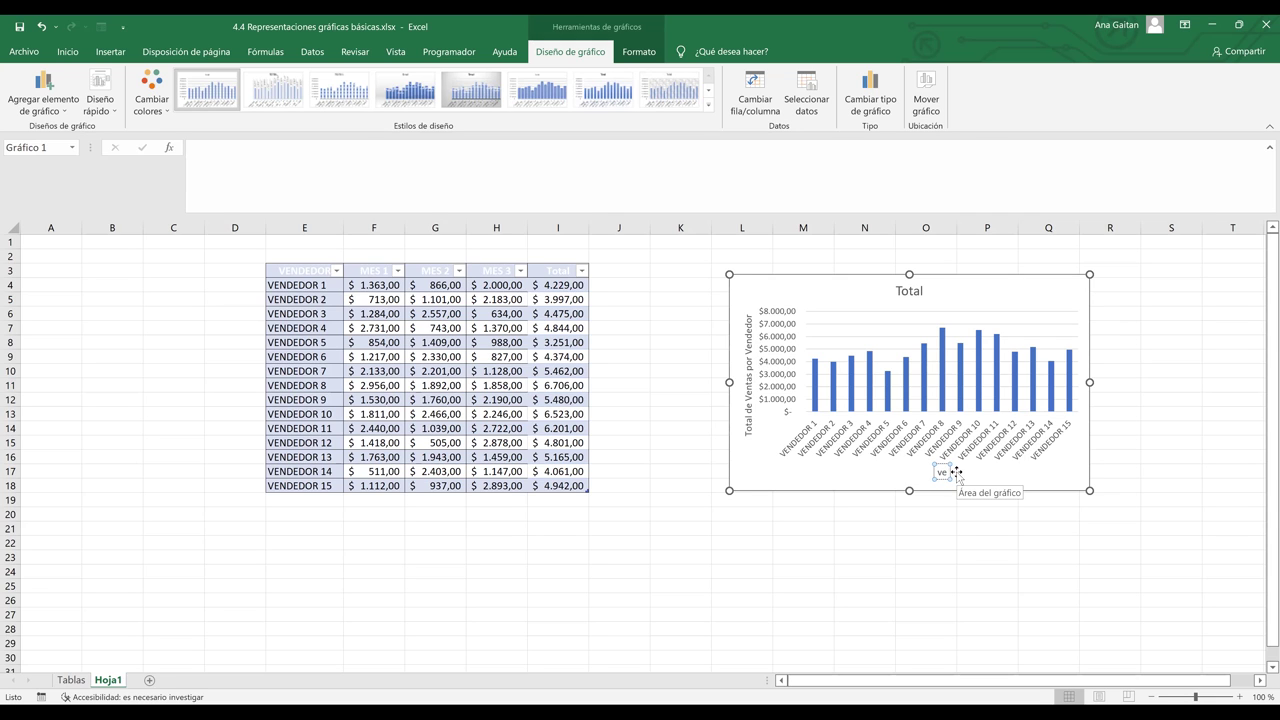
type("Ven")
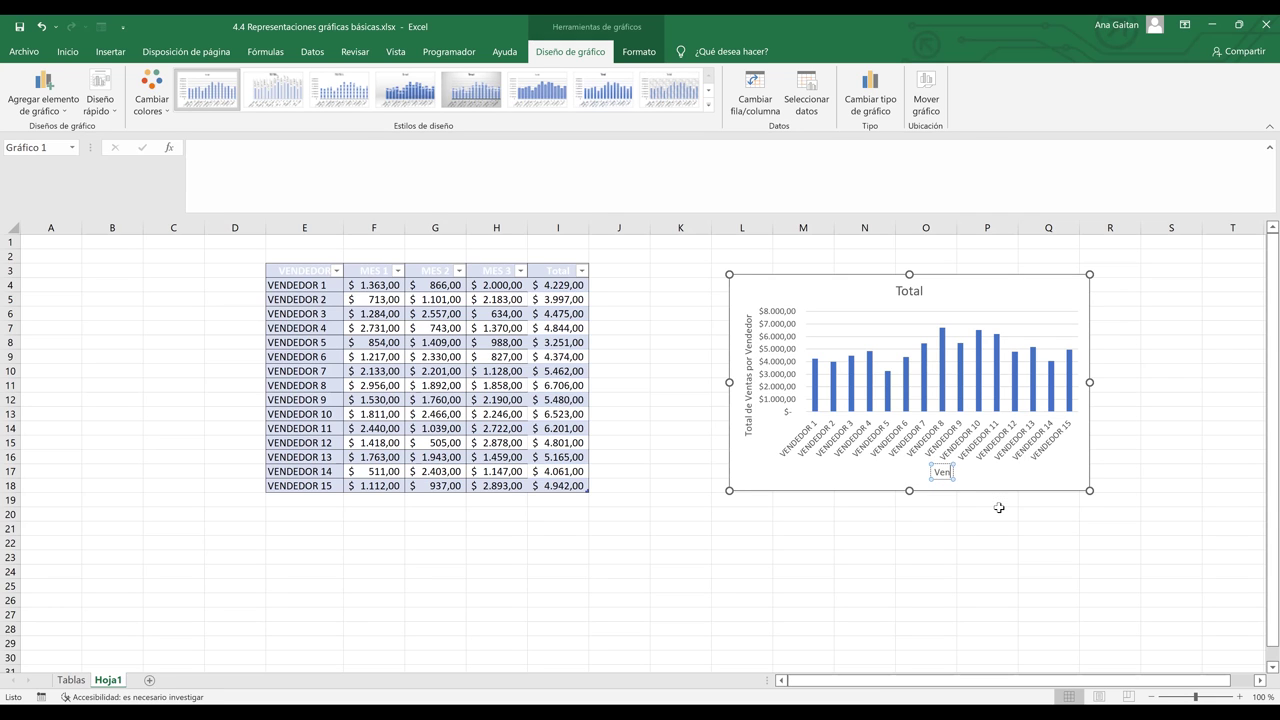
type("dores")
Step: Extend the chart title to read "Total de Ventas por Vendedor"
left_click(906, 294)
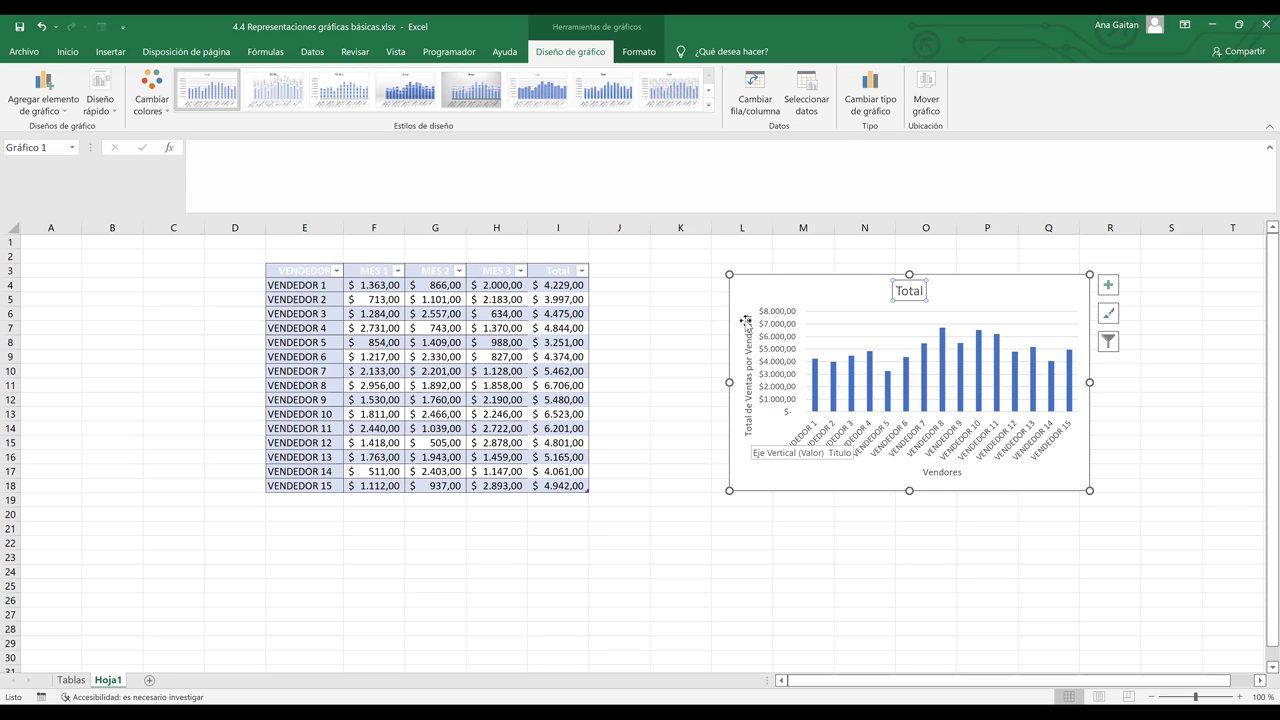
right_click(751, 388)
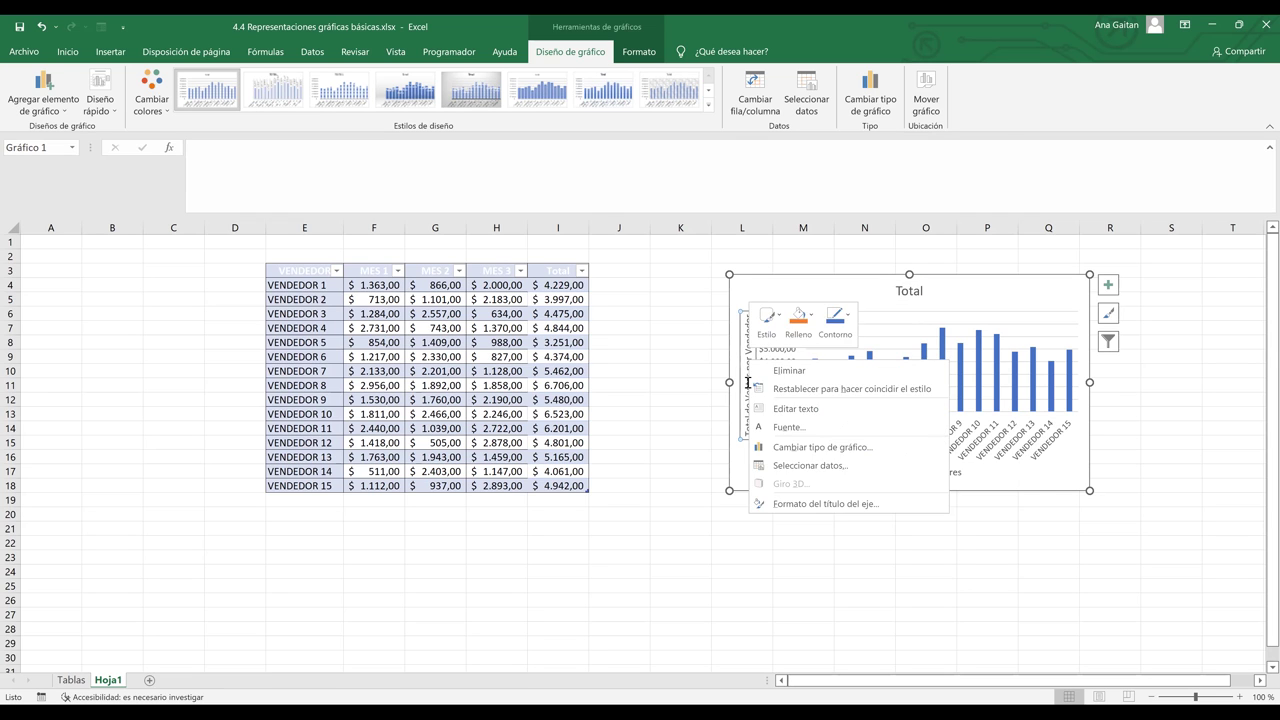
key("Escape")
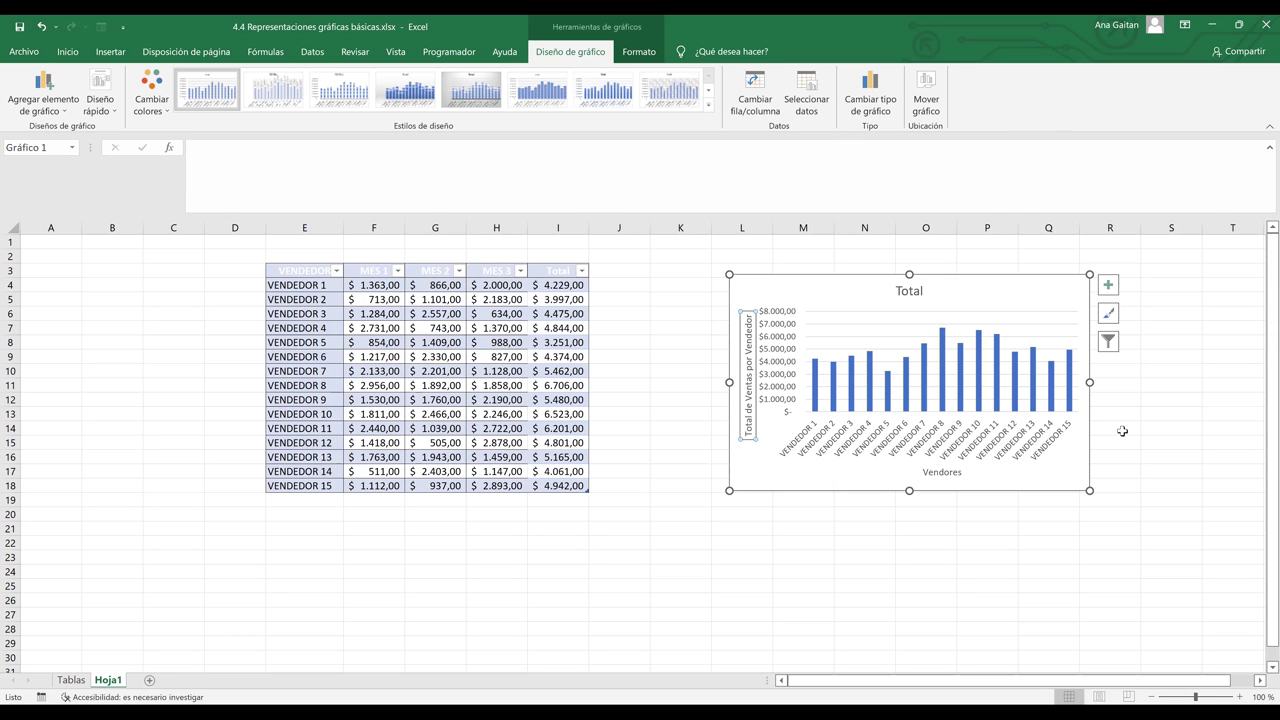
left_click(912, 292)
left_click(921, 292)
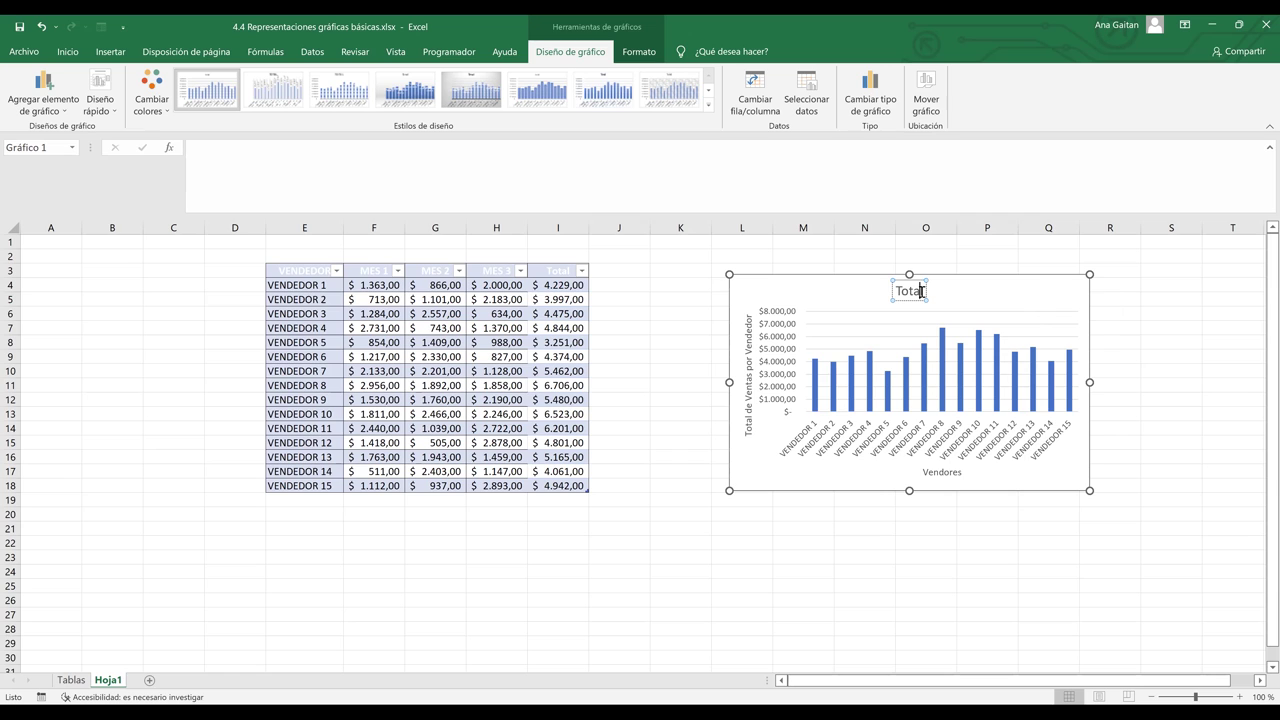
type("de Ven")
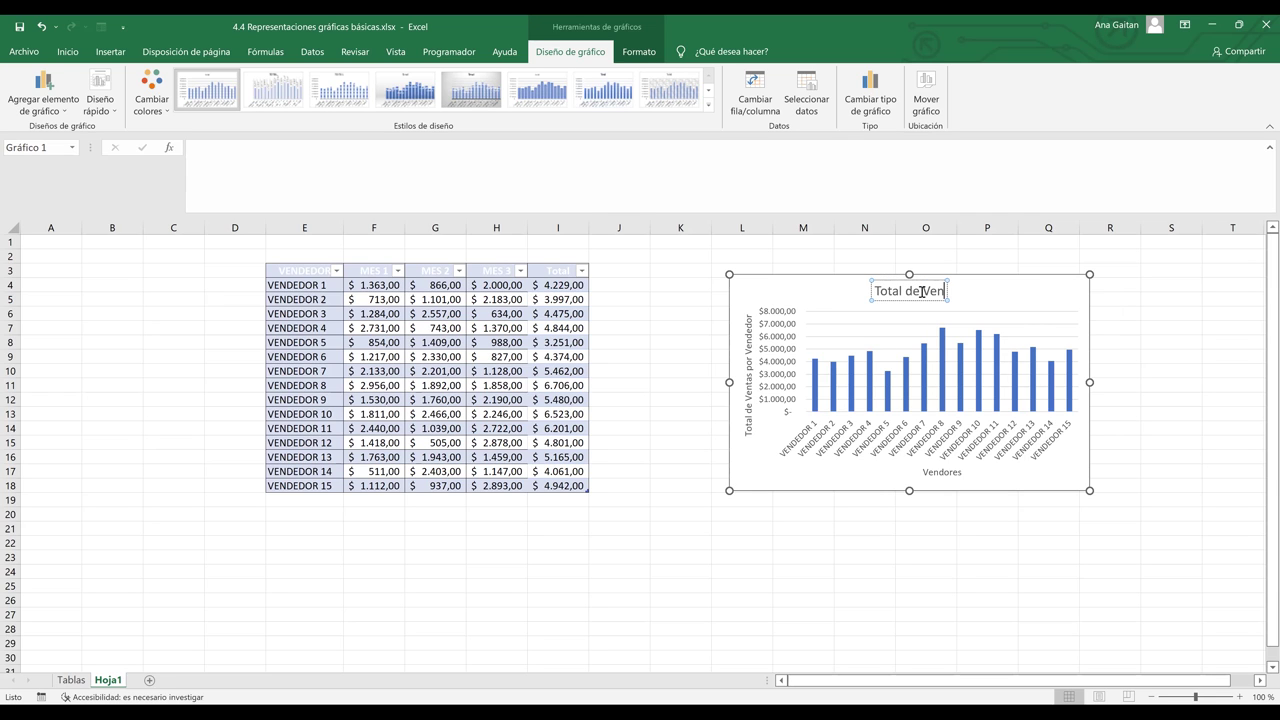
type("tas por")
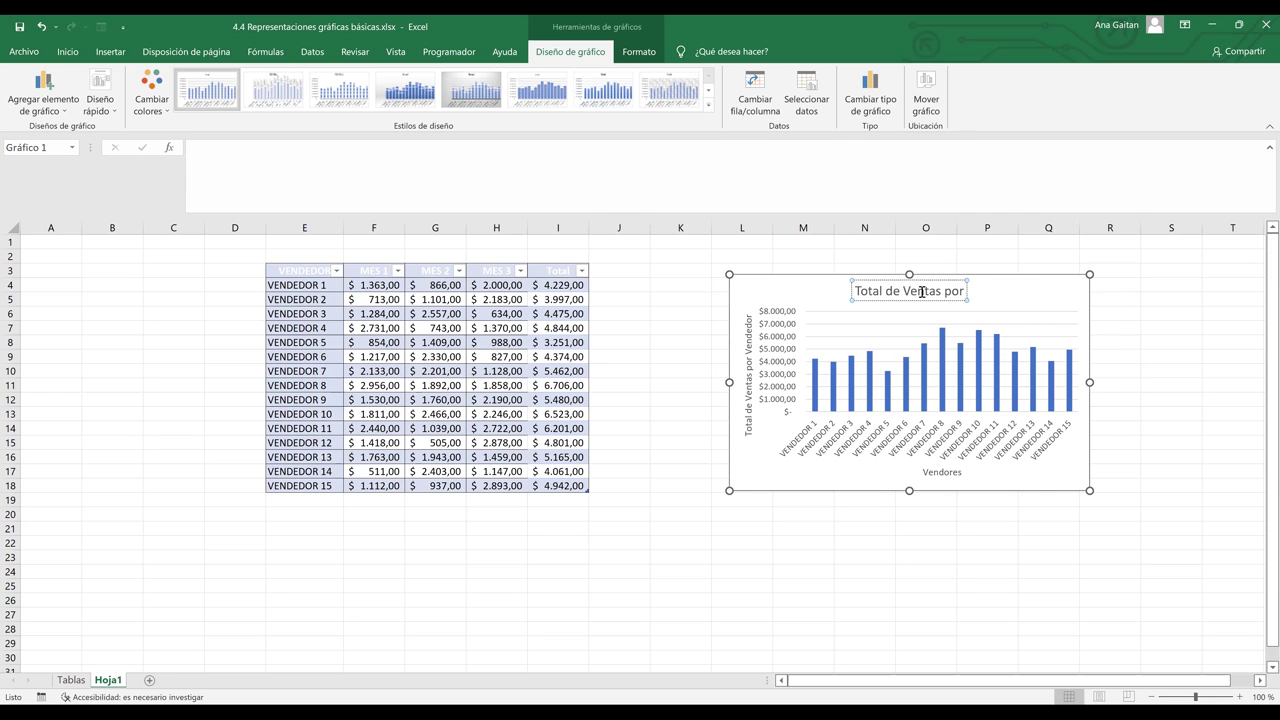
type(" Vendedor")
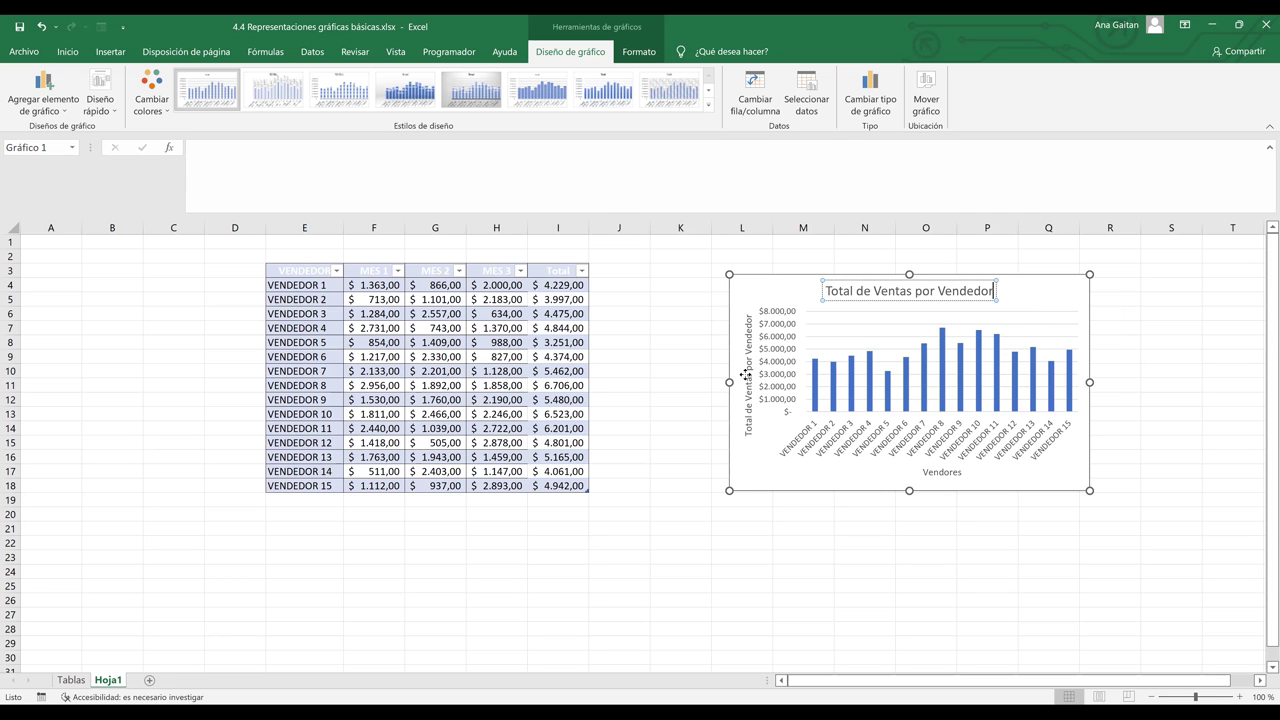
Step: Clear the vertical axis title and rewrite it as "Ventas por los tres mese"
left_click(747, 410)
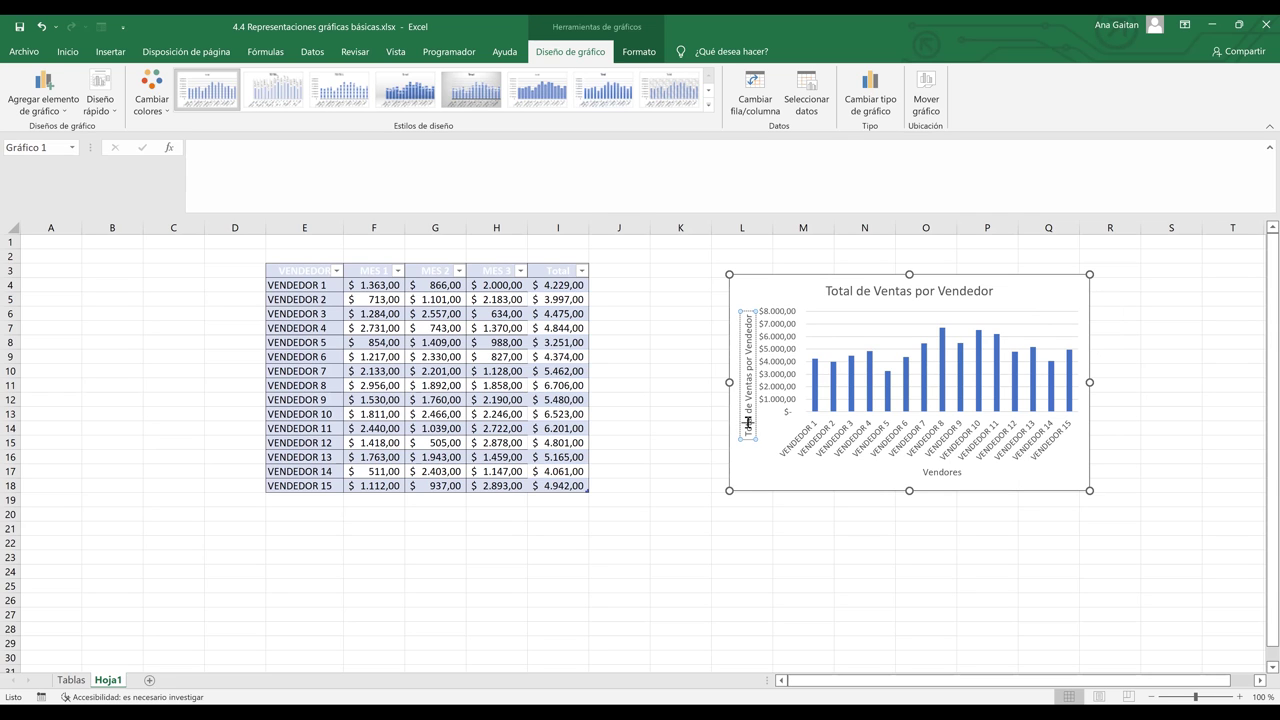
left_click(748, 423)
key("Delete")
key("Delete")
key("Delete")
key("Delete")
key("Delete")
key("Delete")
key("Delete")
key("Delete")
key("Delete")
key("Delete")
key("Delete")
key("Delete")
key("Delete")
key("Delete")
key("Delete")
key("Delete")
key("Delete")
key("Delete")
key("Delete")
key("Delete")
key("Delete")
key("Delete")
key("Delete")
key("Delete")
key("Delete")
key("Delete")
key("Delete")
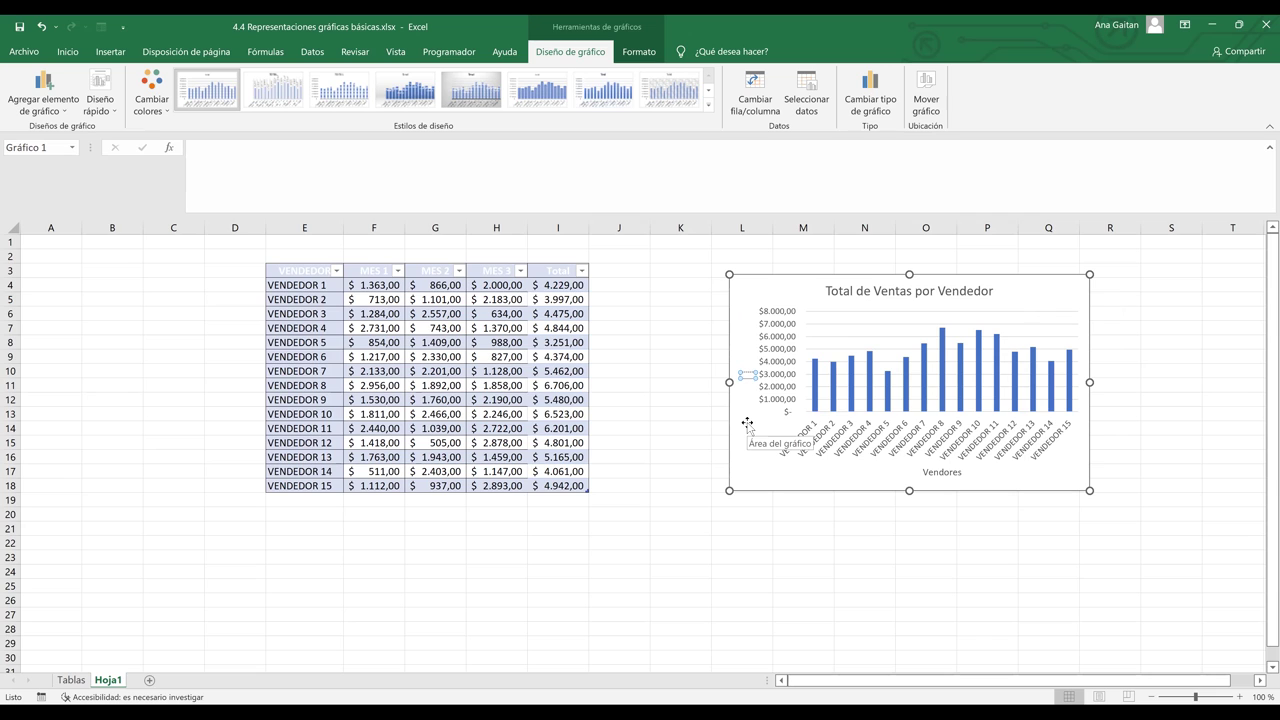
type("Ventas")
type("por los tres meses")
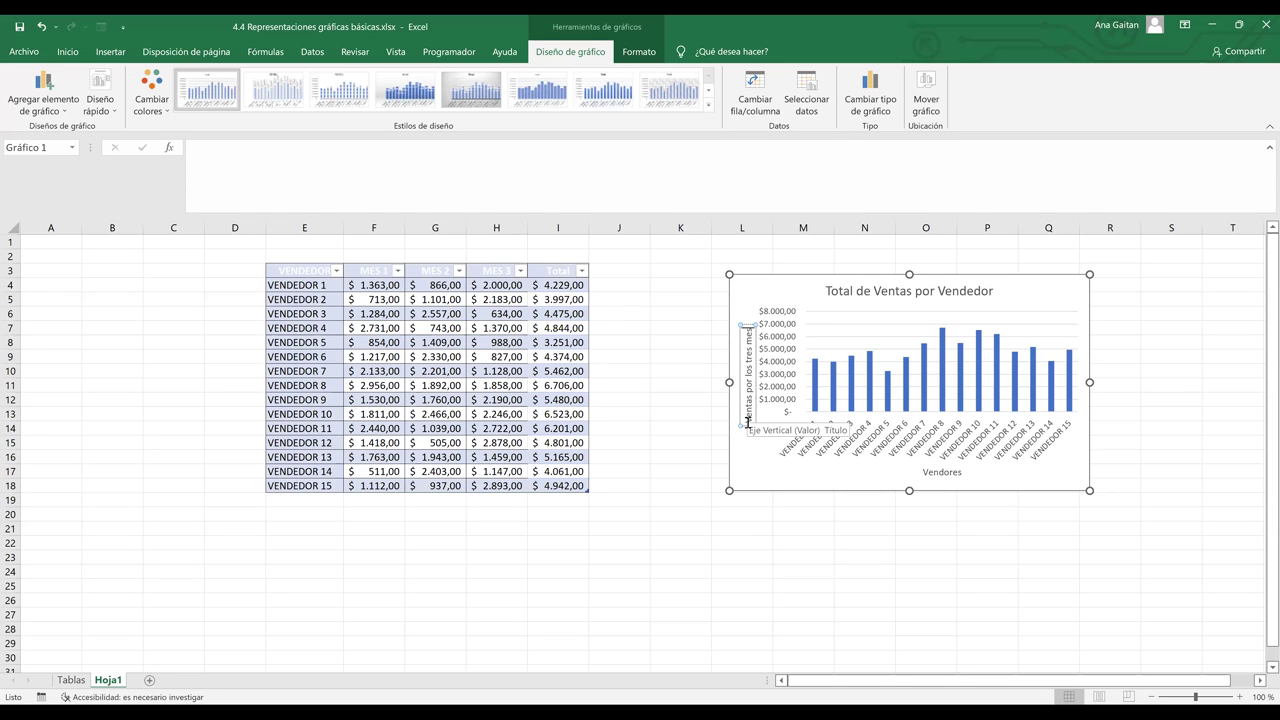
left_click(769, 527)
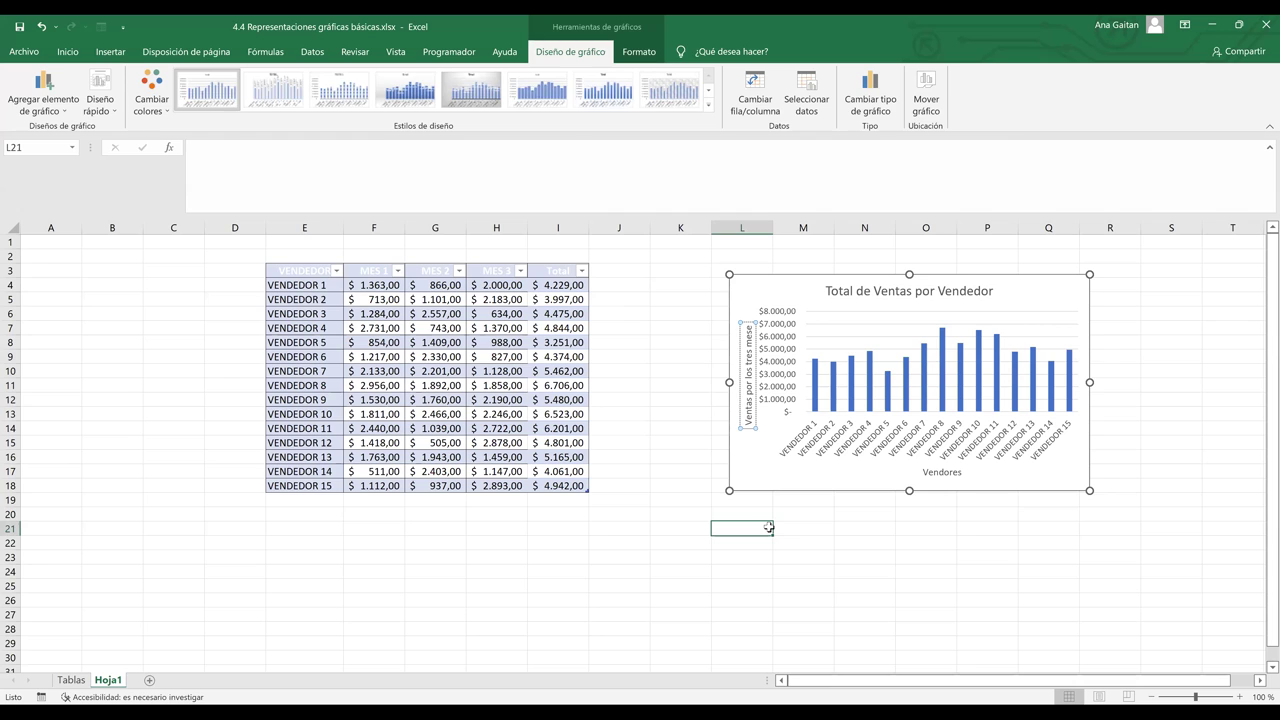
Step: Capitalise the last word of the vertical axis title so it reads "Ventas por los tres Mese", and deselect the chart
left_click(748, 328)
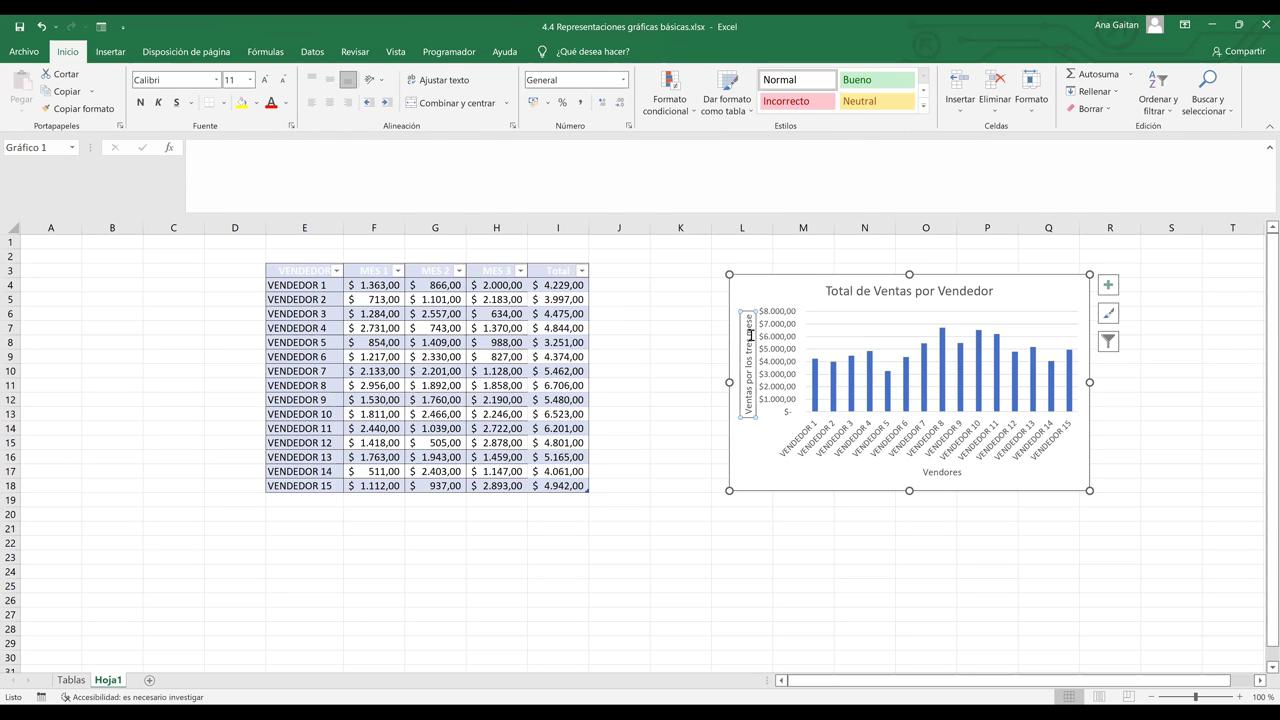
double_click(750, 333)
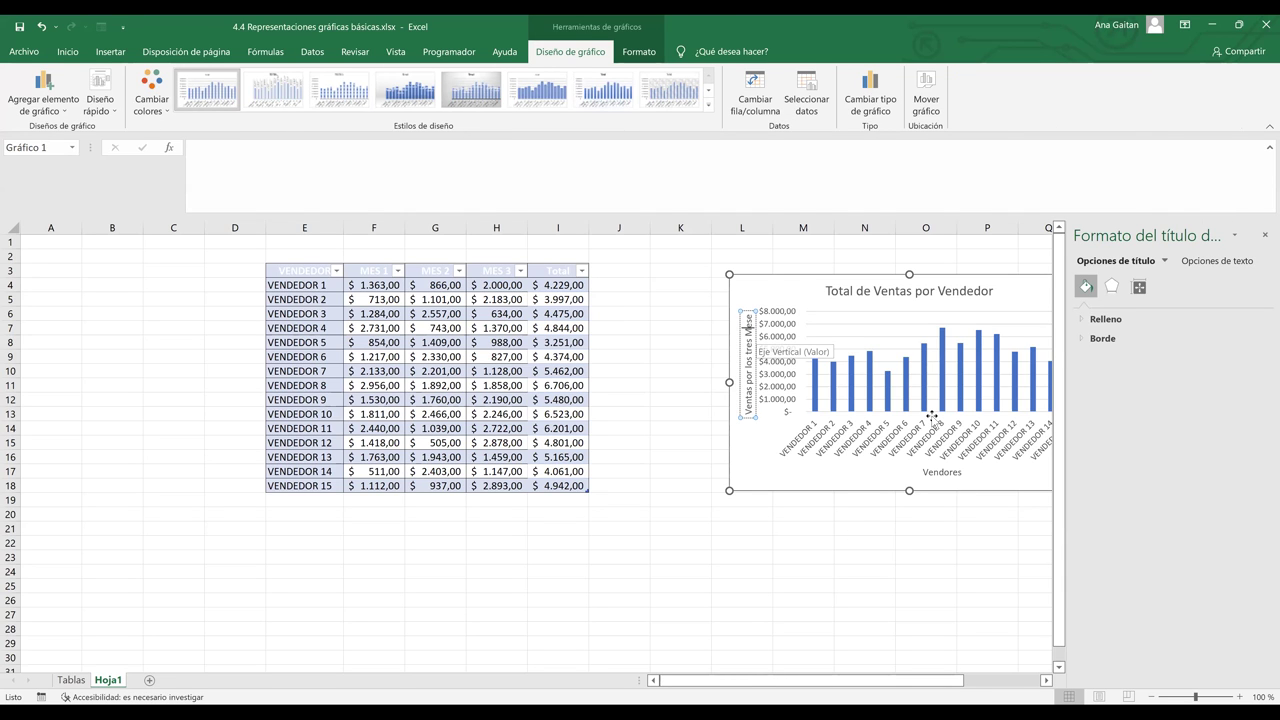
key("Escape")
key("Escape")
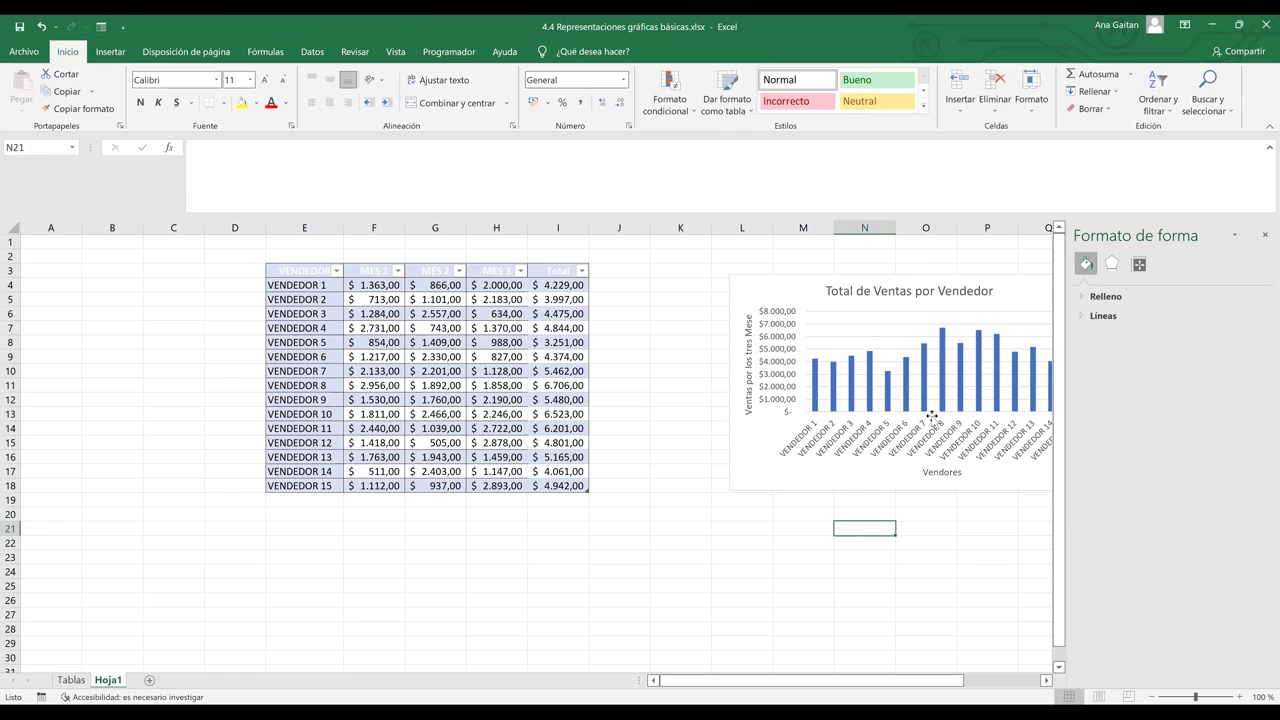
Step: Dismiss the shape formatting options and add data labels to the columns of the sales chart
left_click(1262, 237)
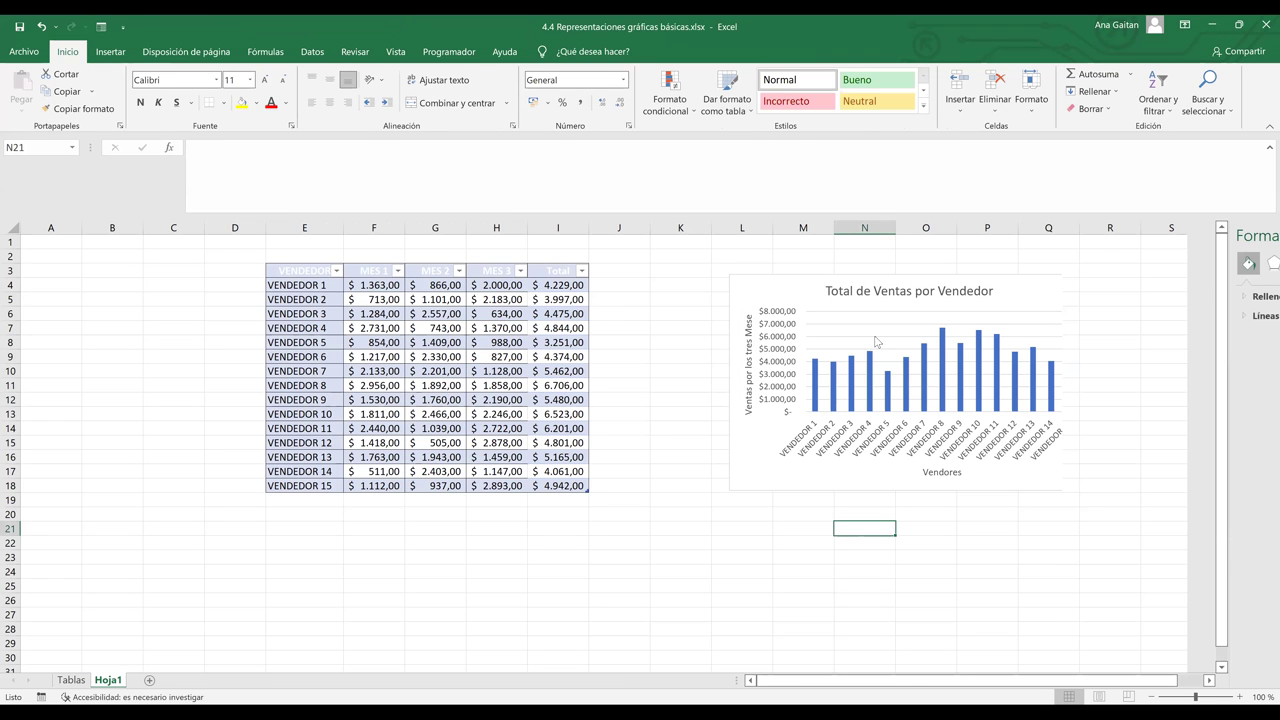
left_click(965, 386)
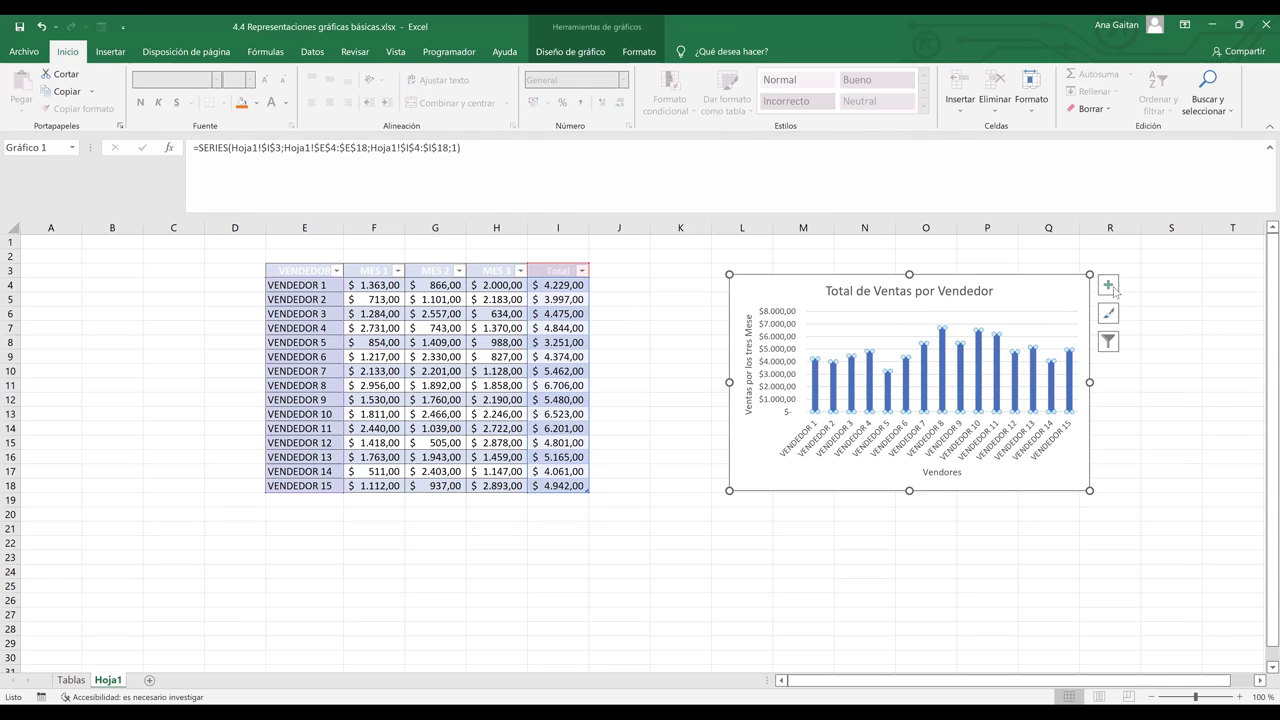
left_click(1110, 287)
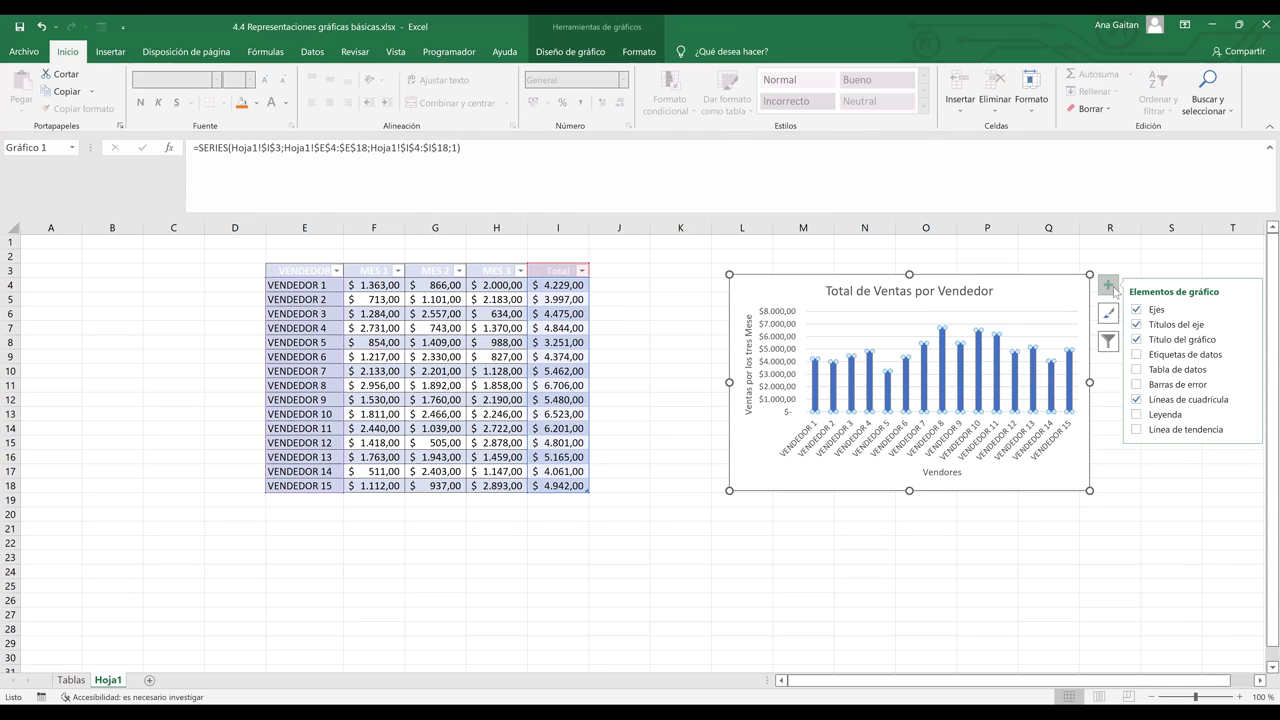
left_click(1136, 356)
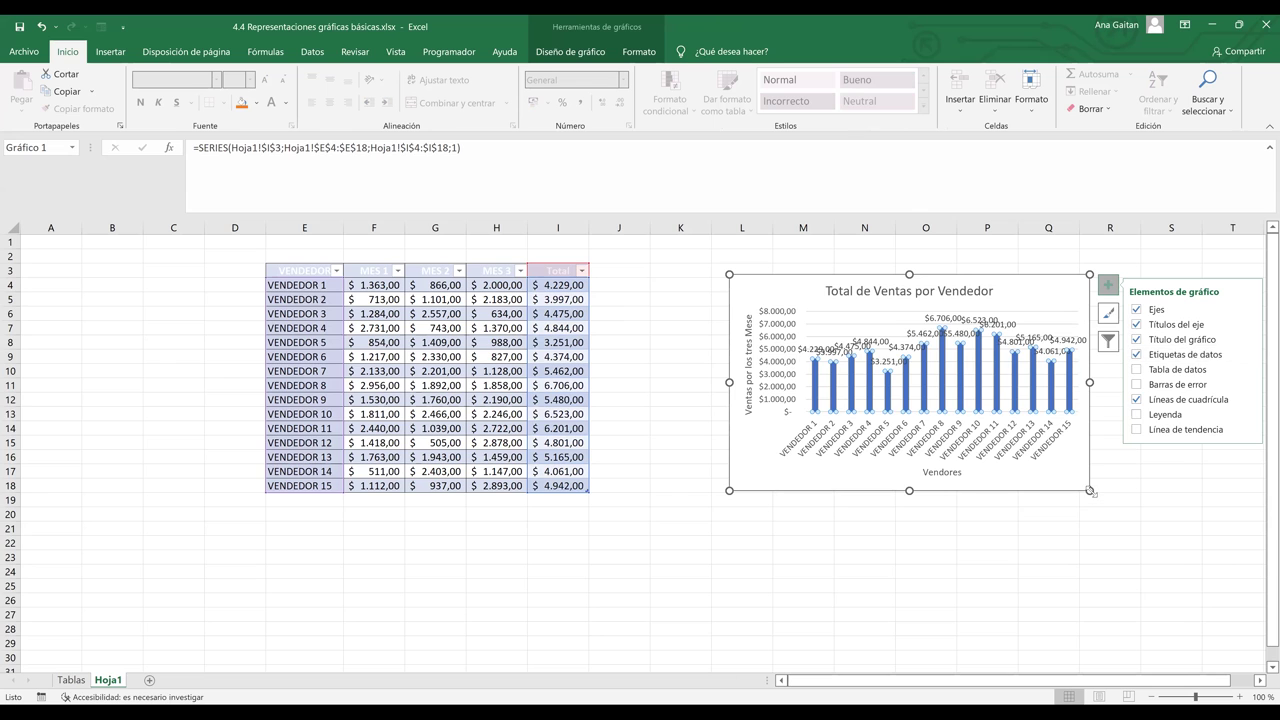
Step: Enlarge and reposition the chart so it spans about columns K to V and rows 1 to 24
left_click_drag(1090, 490, 1265, 587)
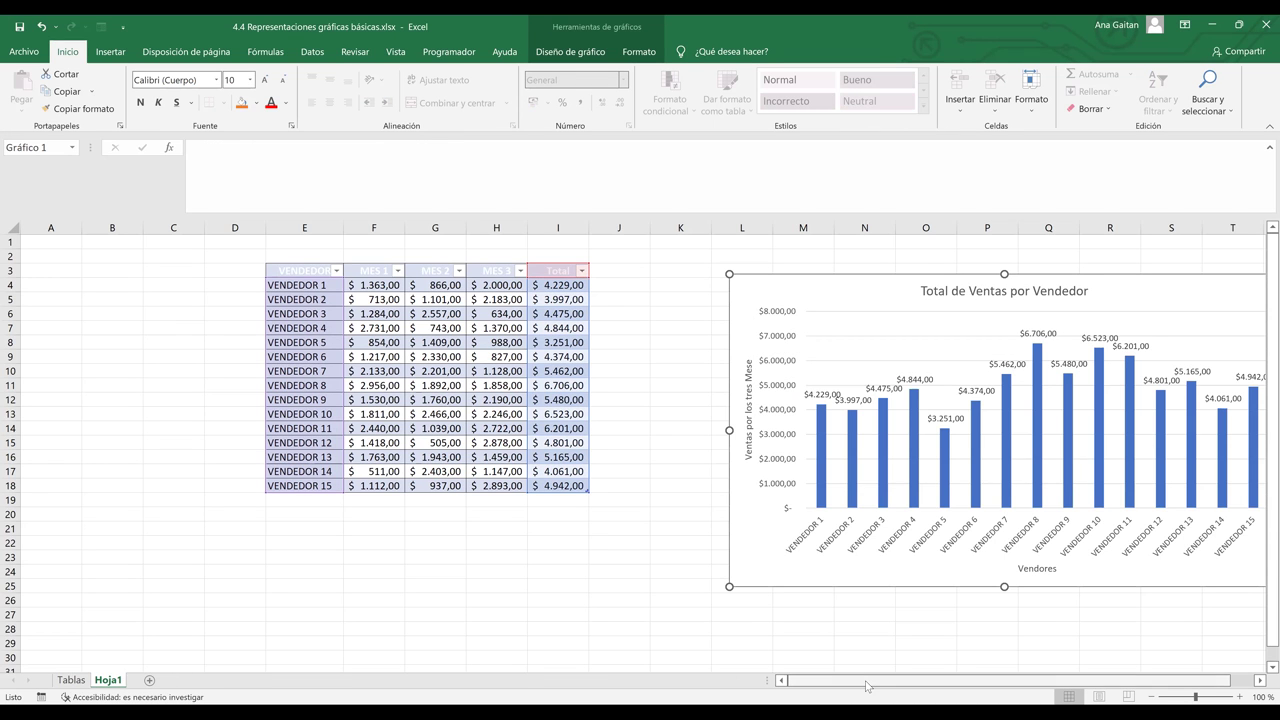
left_click(1240, 696)
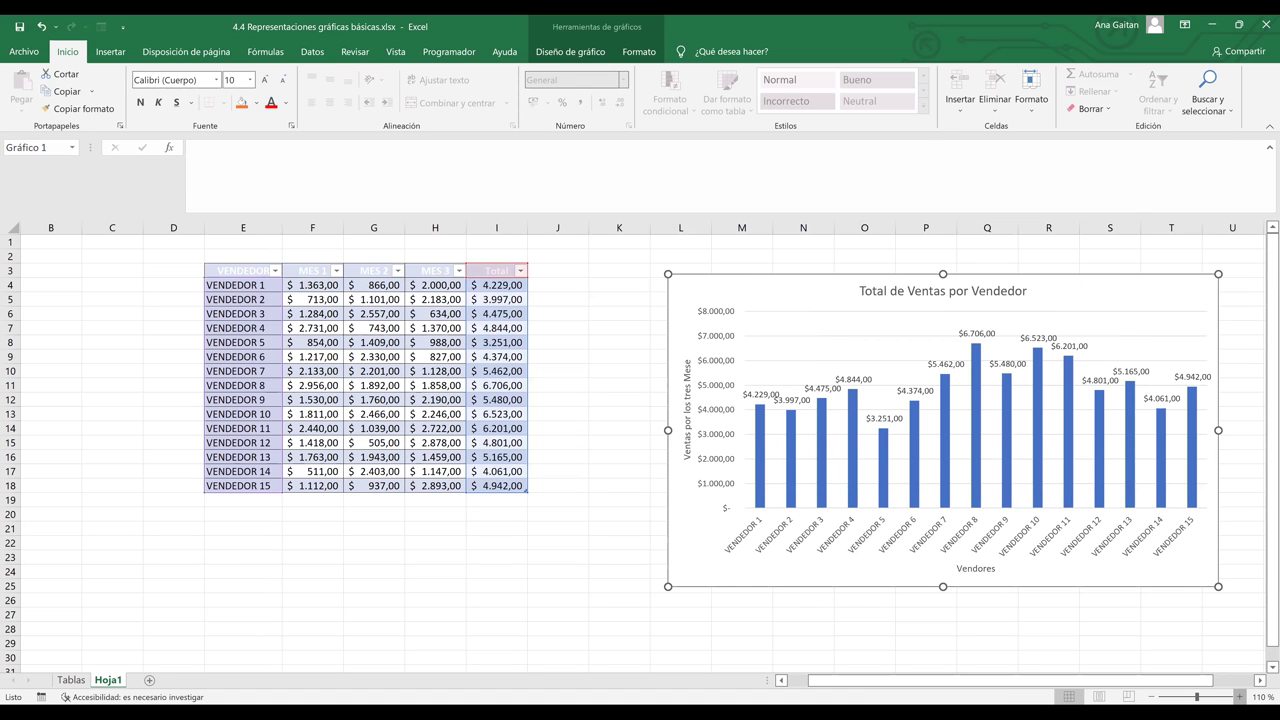
left_click(1240, 696)
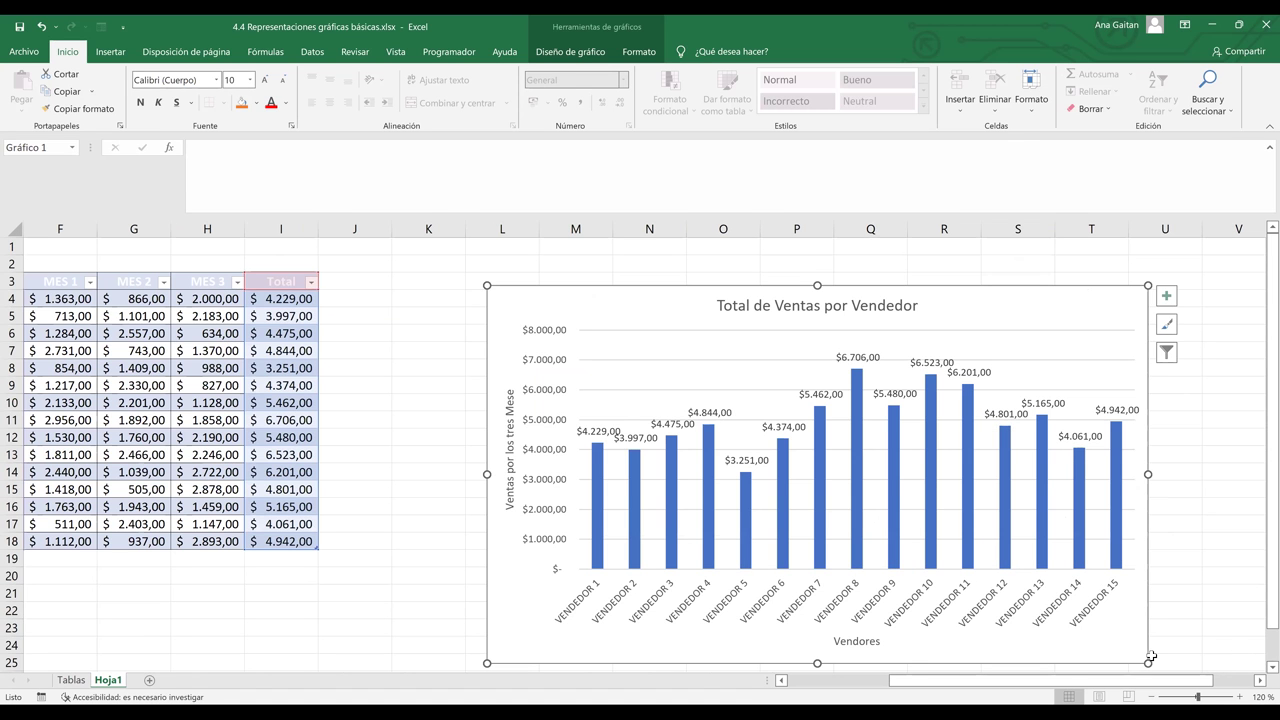
left_click_drag(1145, 286, 1119, 246)
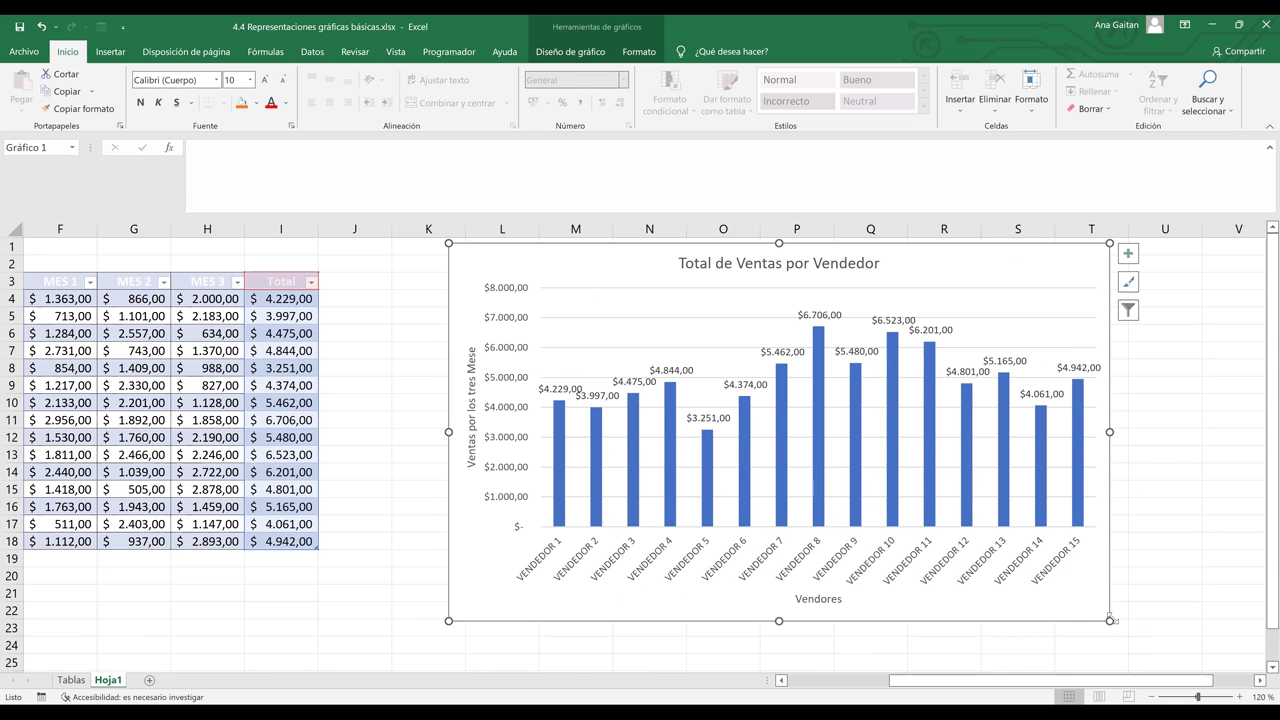
left_click_drag(1110, 620, 1223, 649)
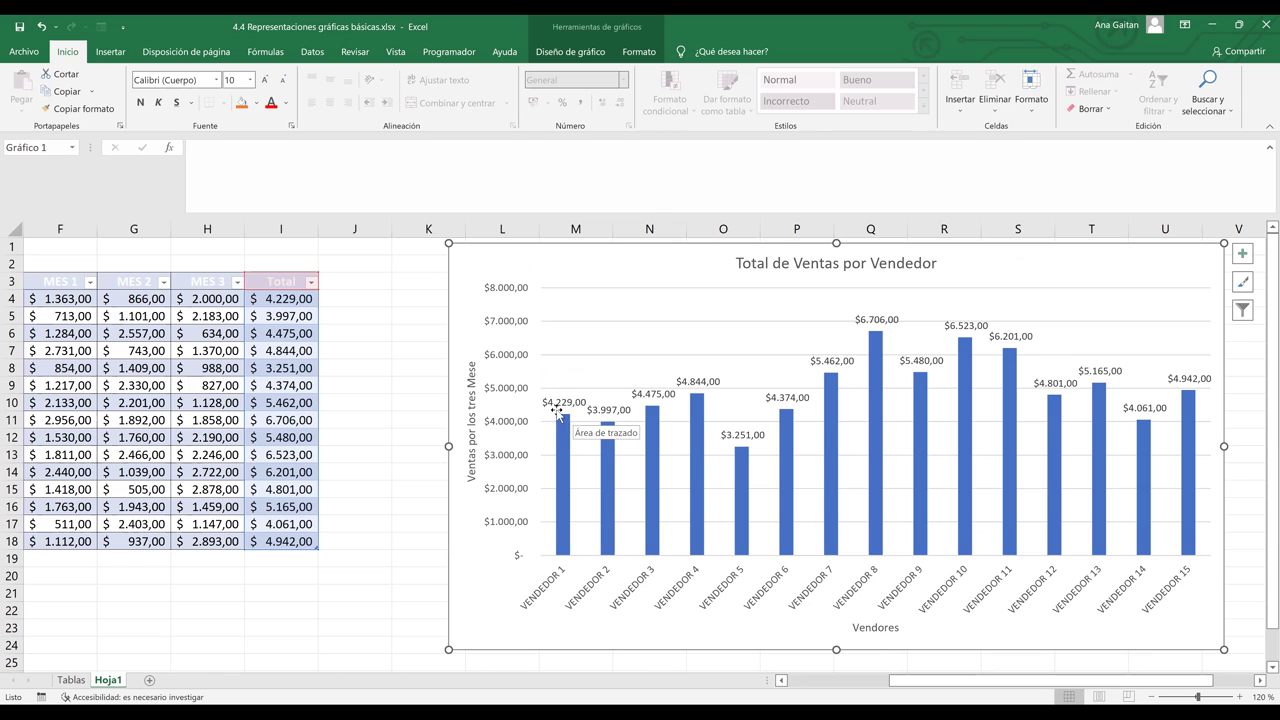
Step: Turn the chart's data labels off and back on
left_click(1242, 254)
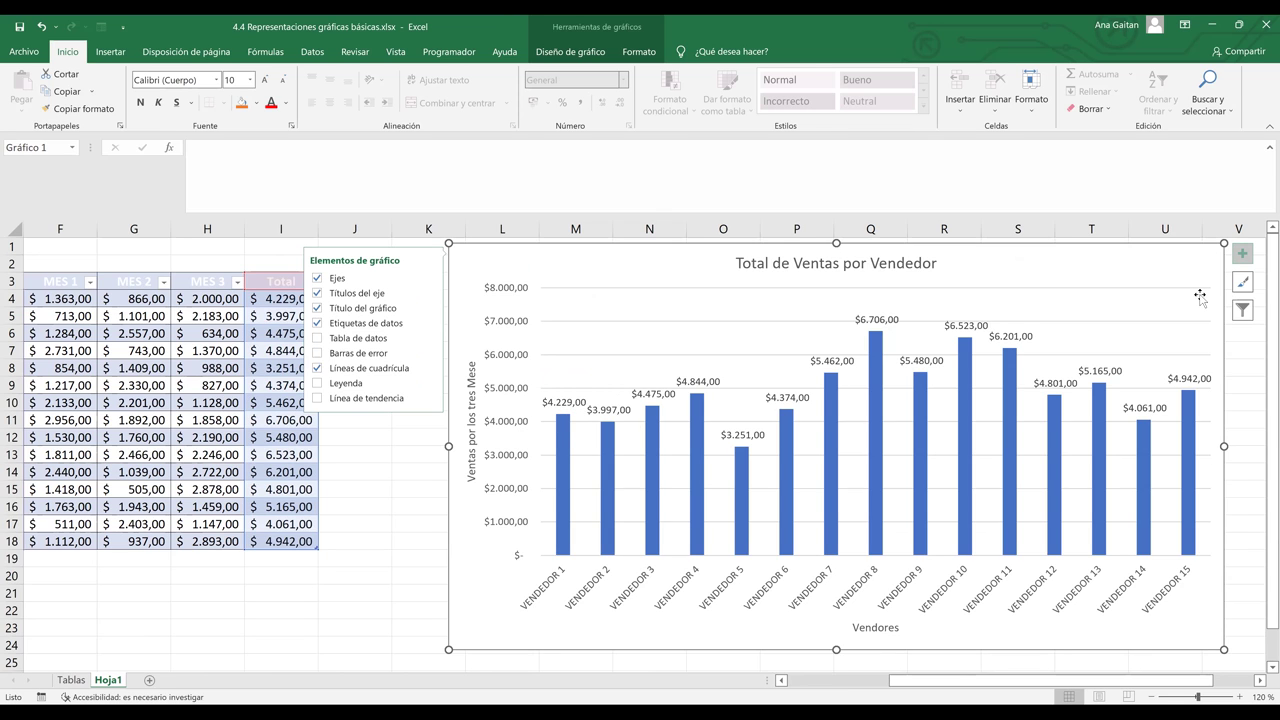
left_click(317, 325)
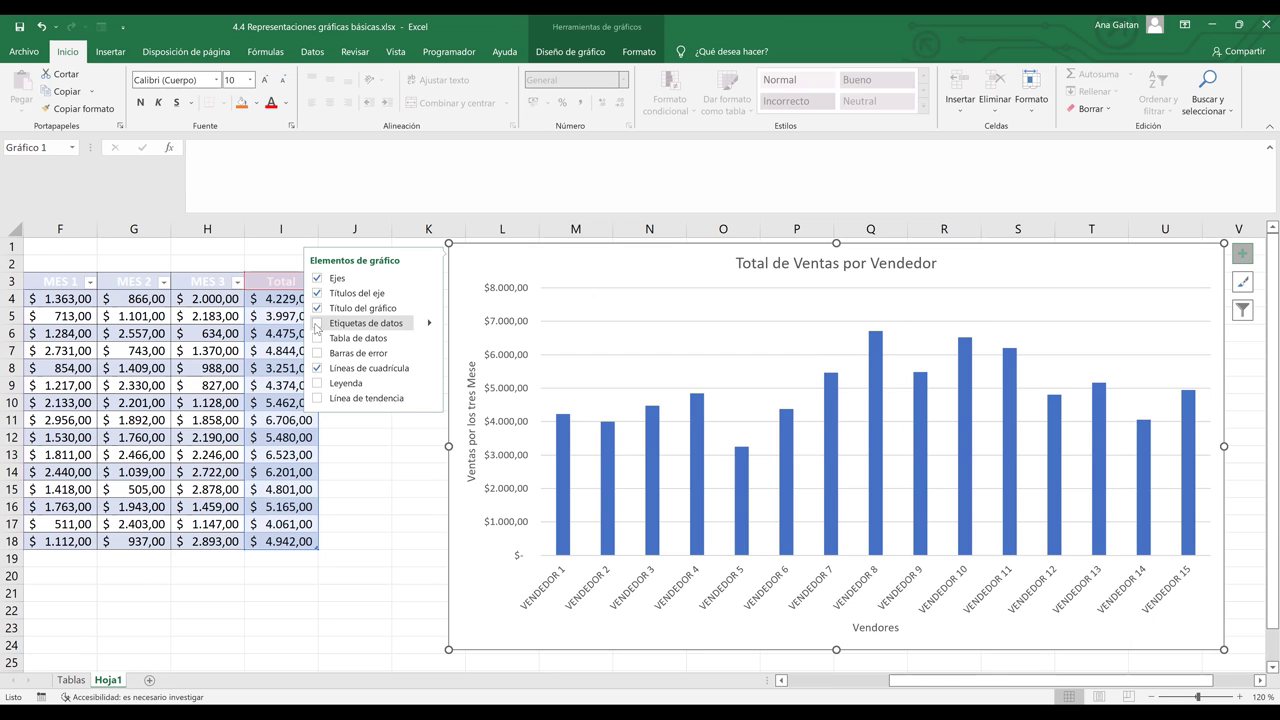
left_click(317, 324)
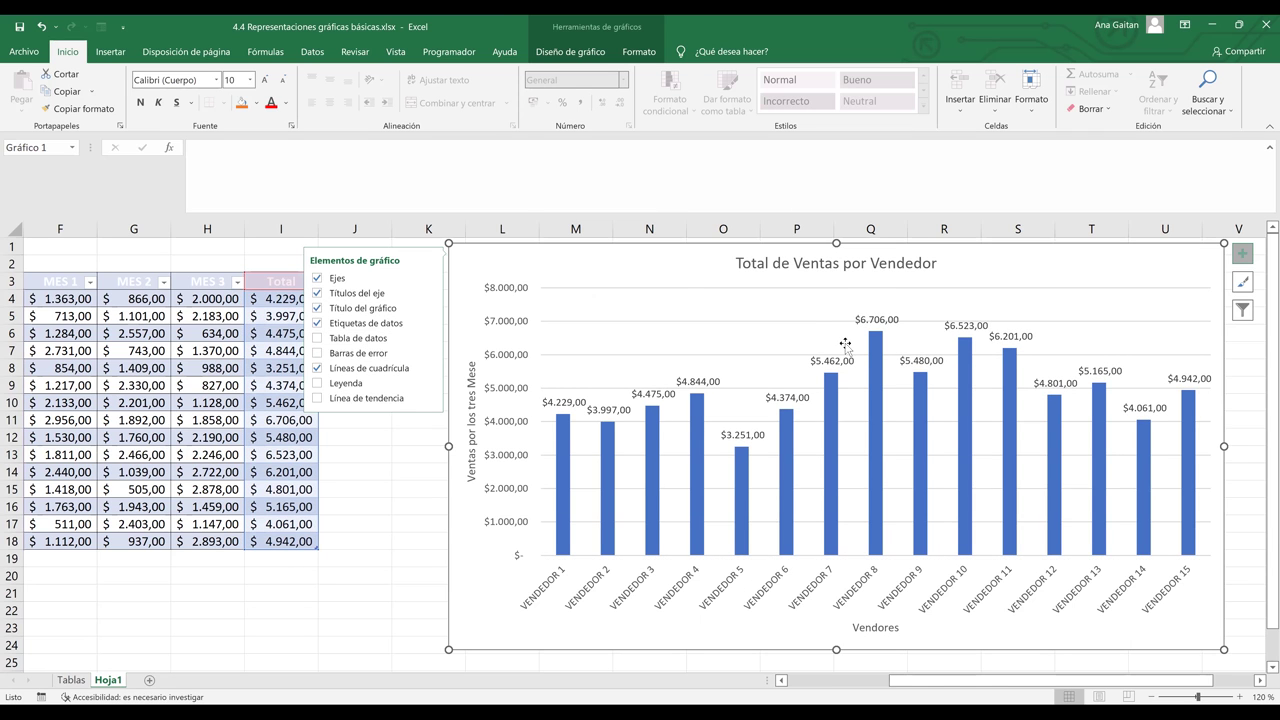
Step: Add a data table beneath the columns and widen the chart to span about columns F to V
left_click(318, 339)
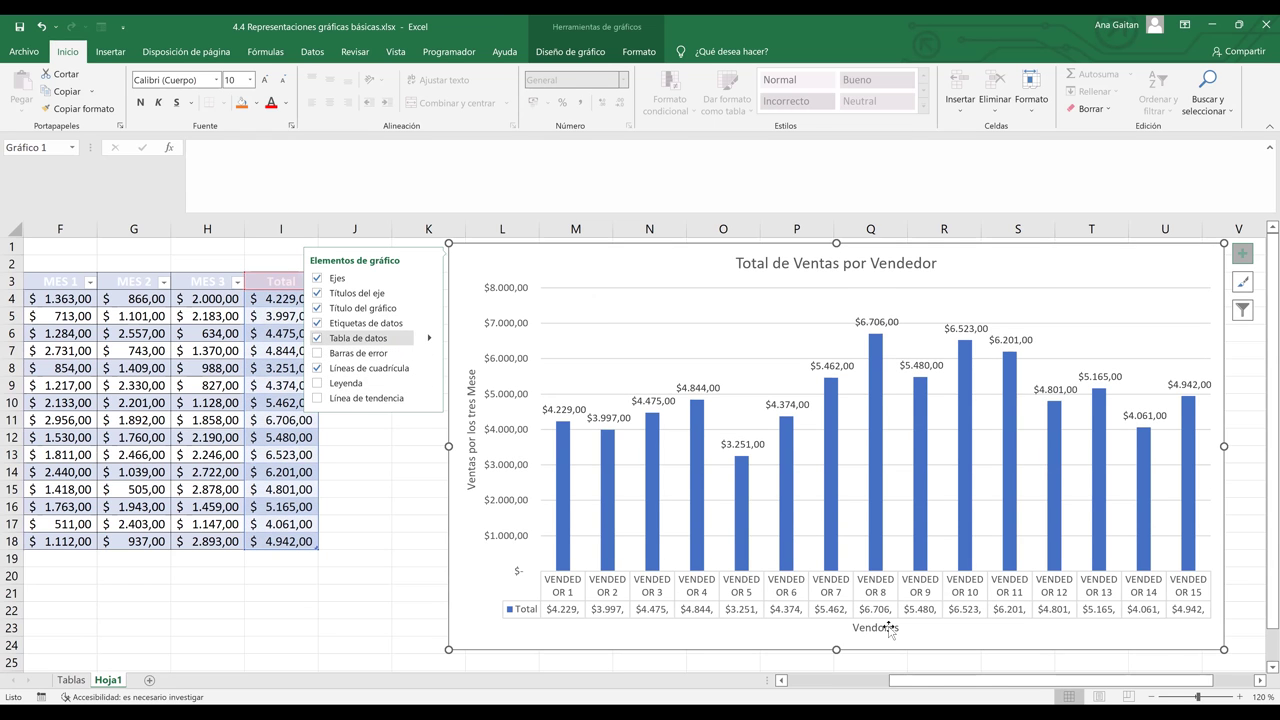
left_click_drag(1222, 648, 1242, 661)
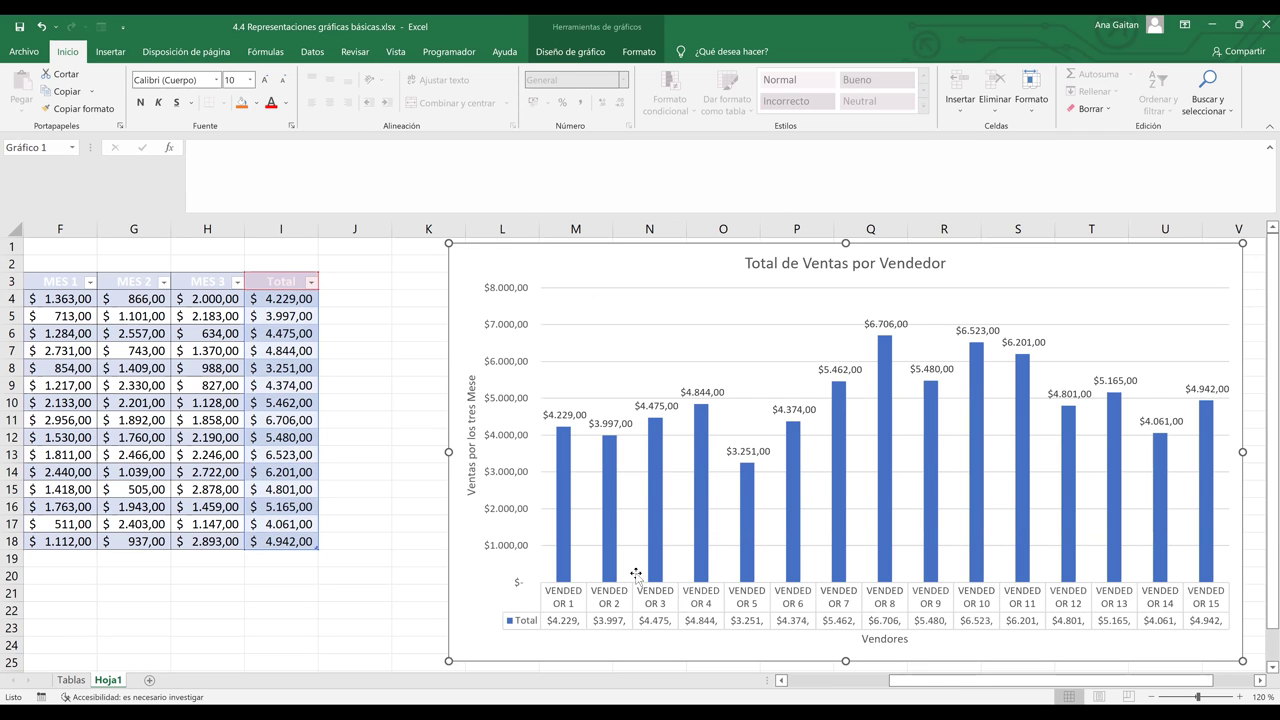
left_click_drag(448, 452, 46, 472)
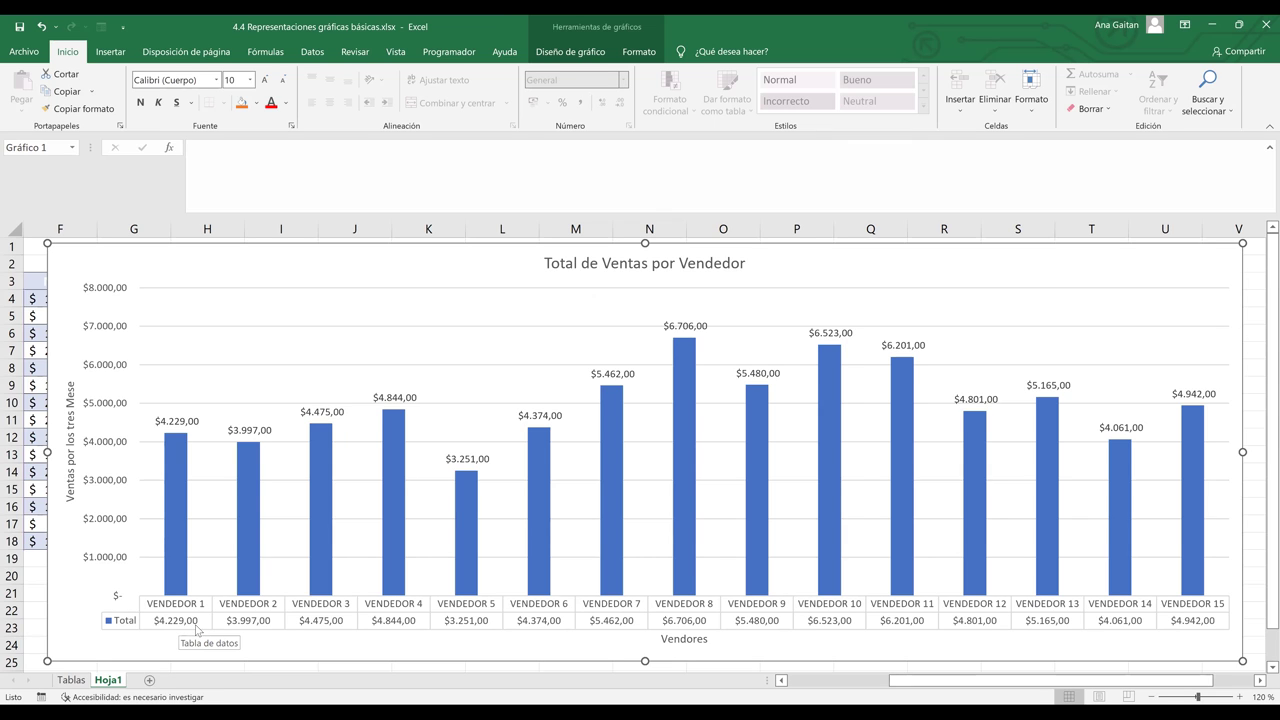
Step: Set the Total series' data labels to Ninguna and deselect the series
left_click(169, 469)
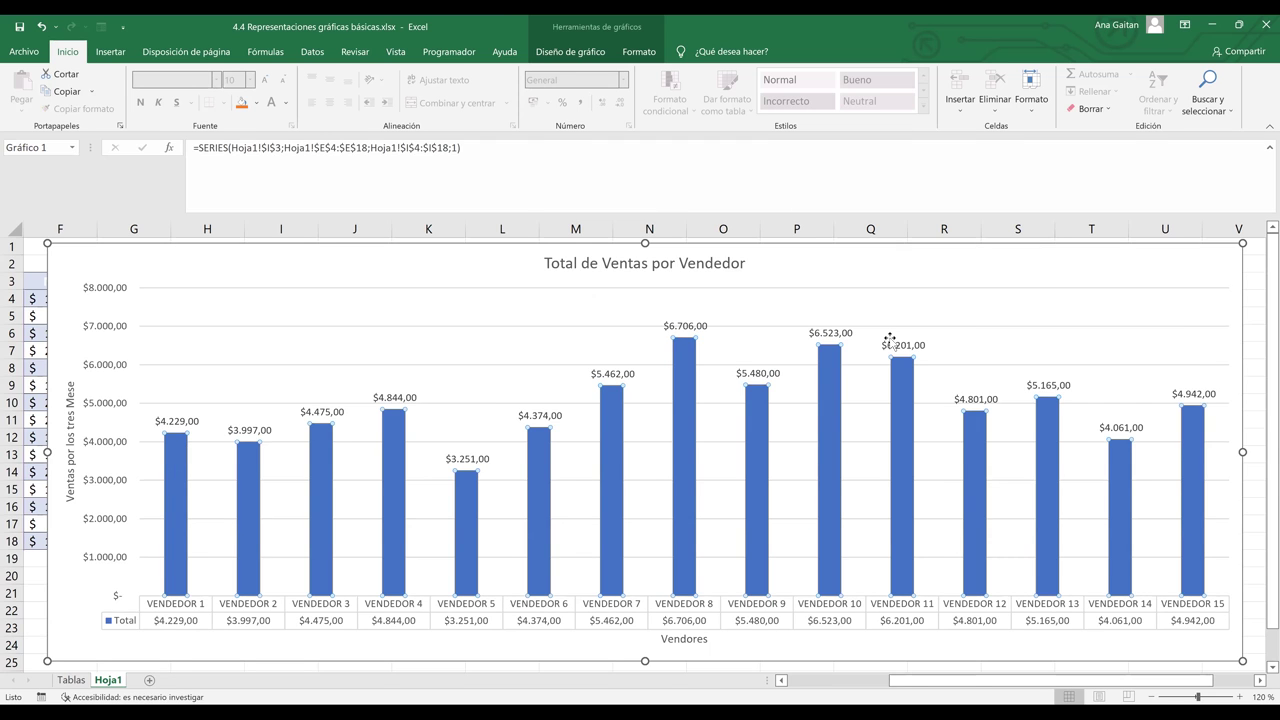
left_click(570, 51)
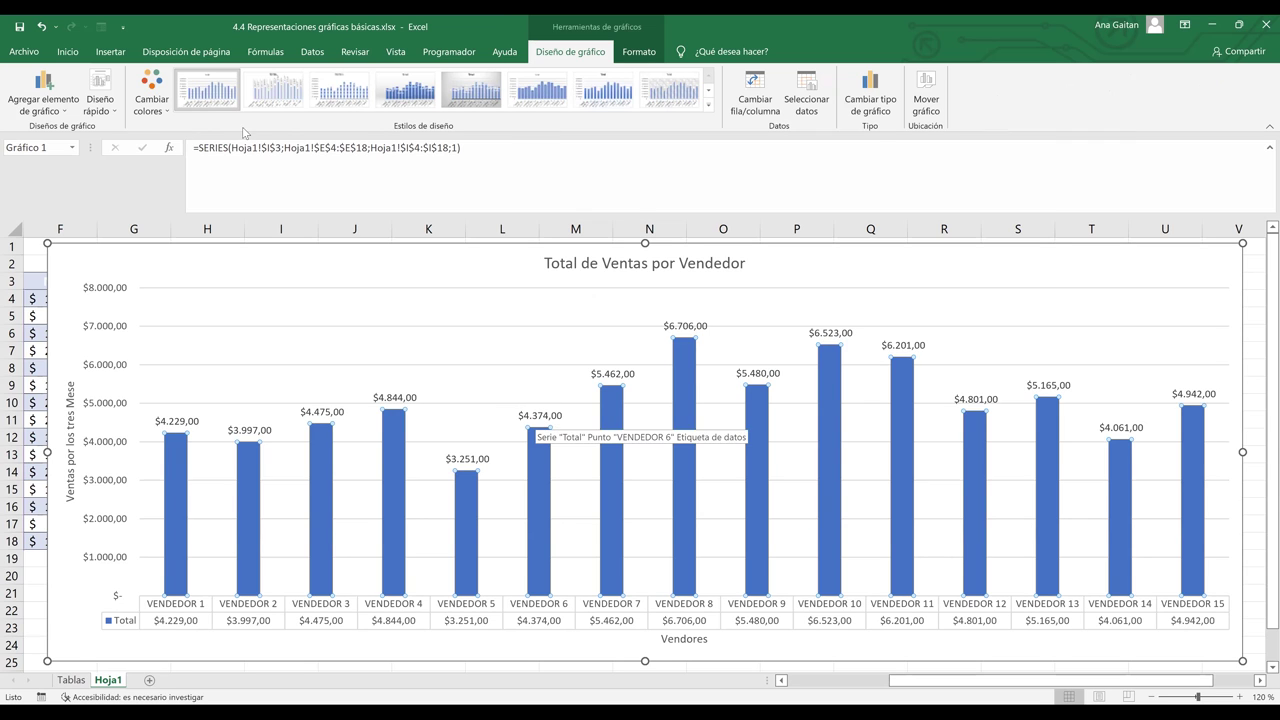
left_click(55, 113)
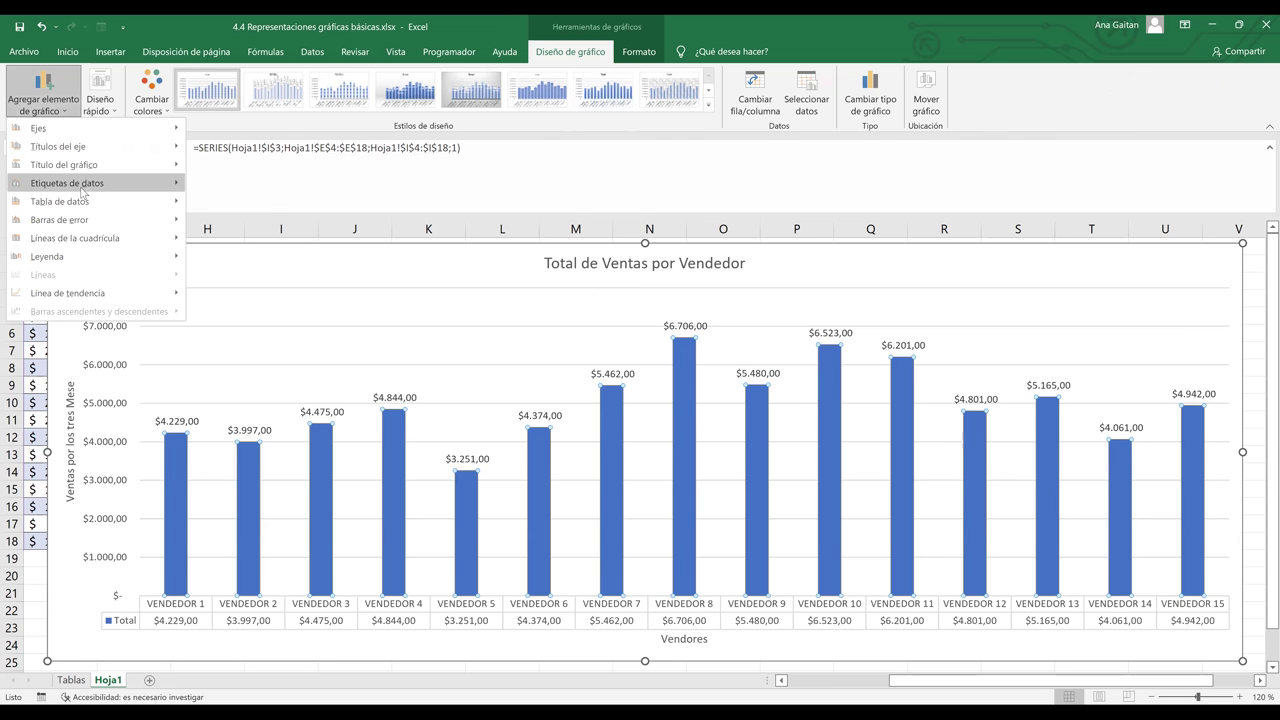
mouse_move(118, 191)
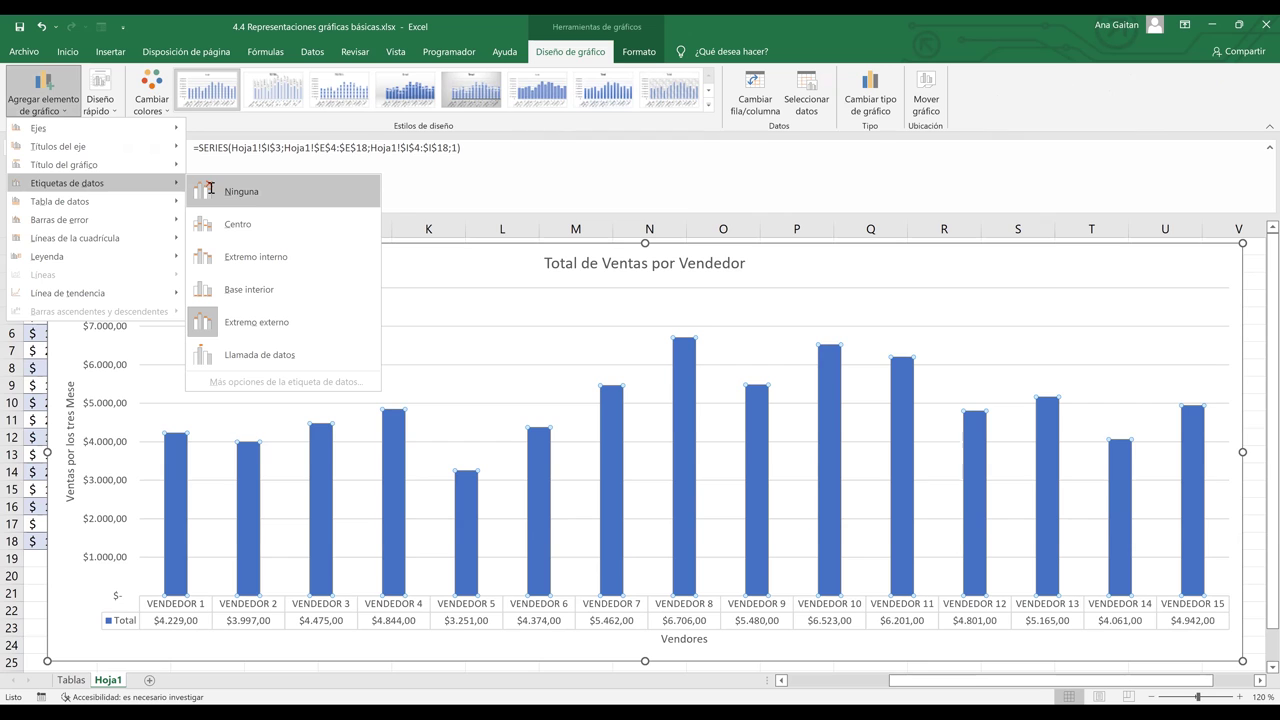
left_click(891, 644)
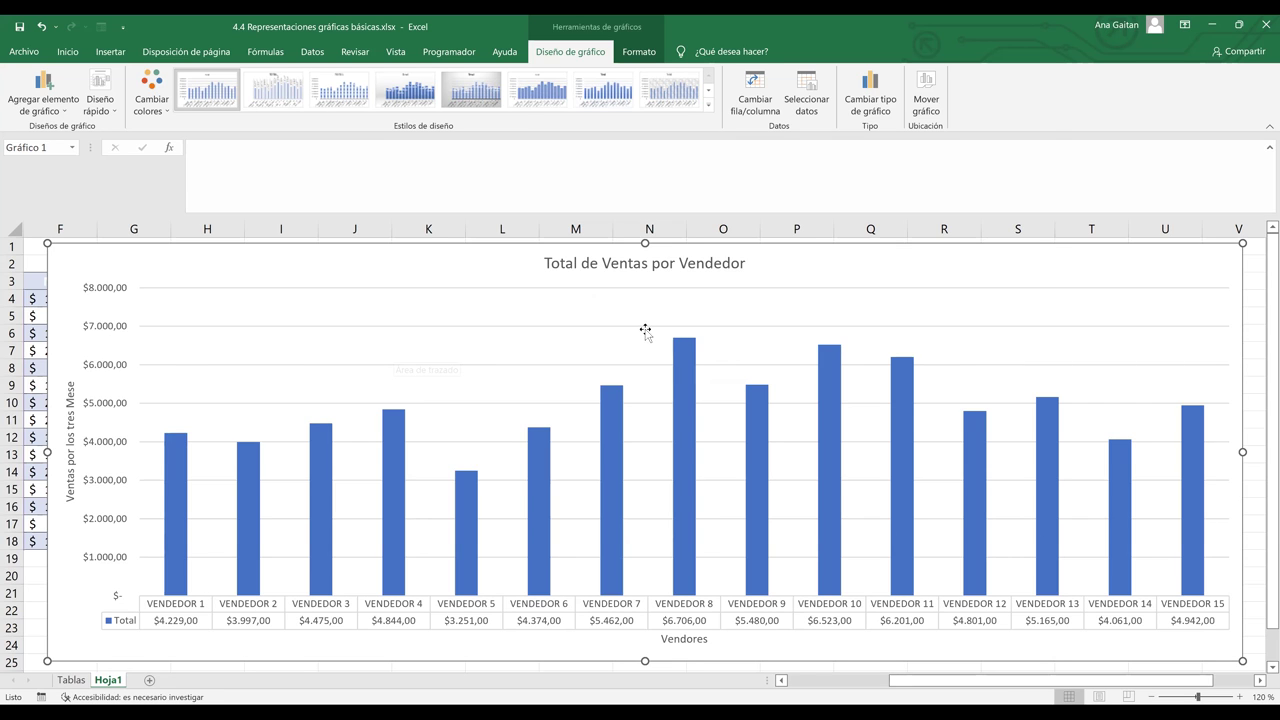
mouse_move(672, 342)
left_click(679, 628)
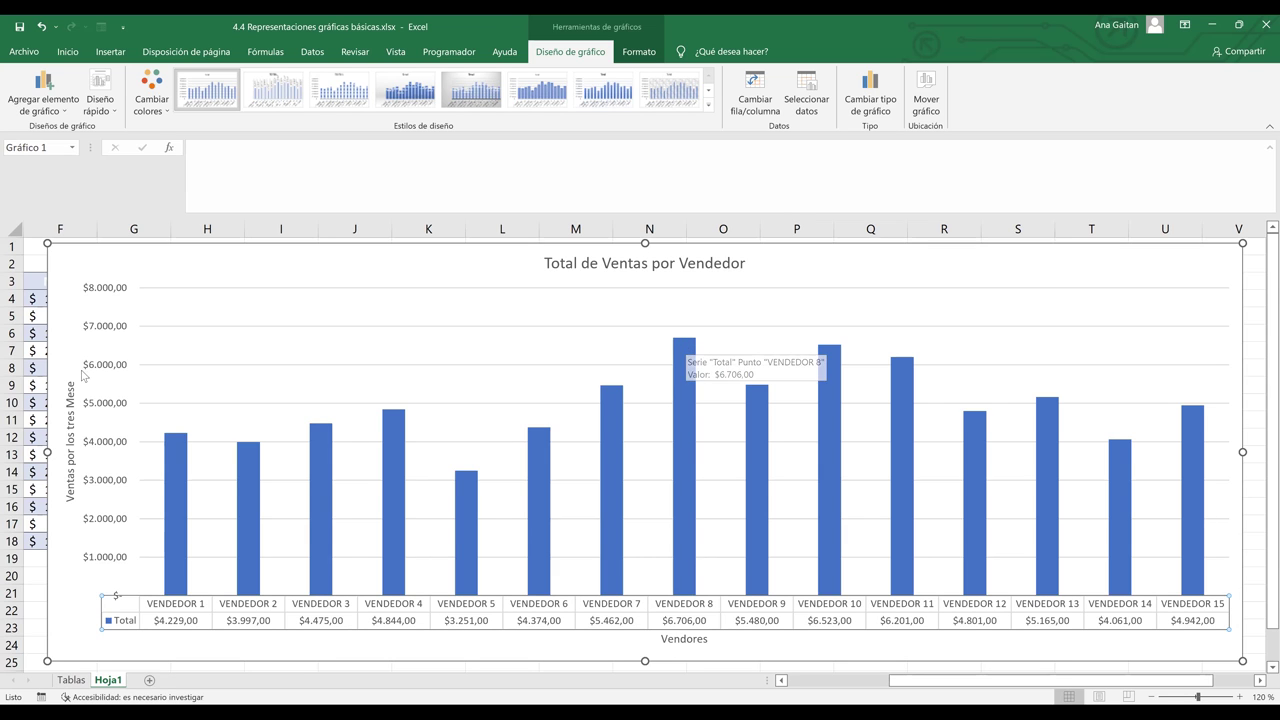
left_click(45, 107)
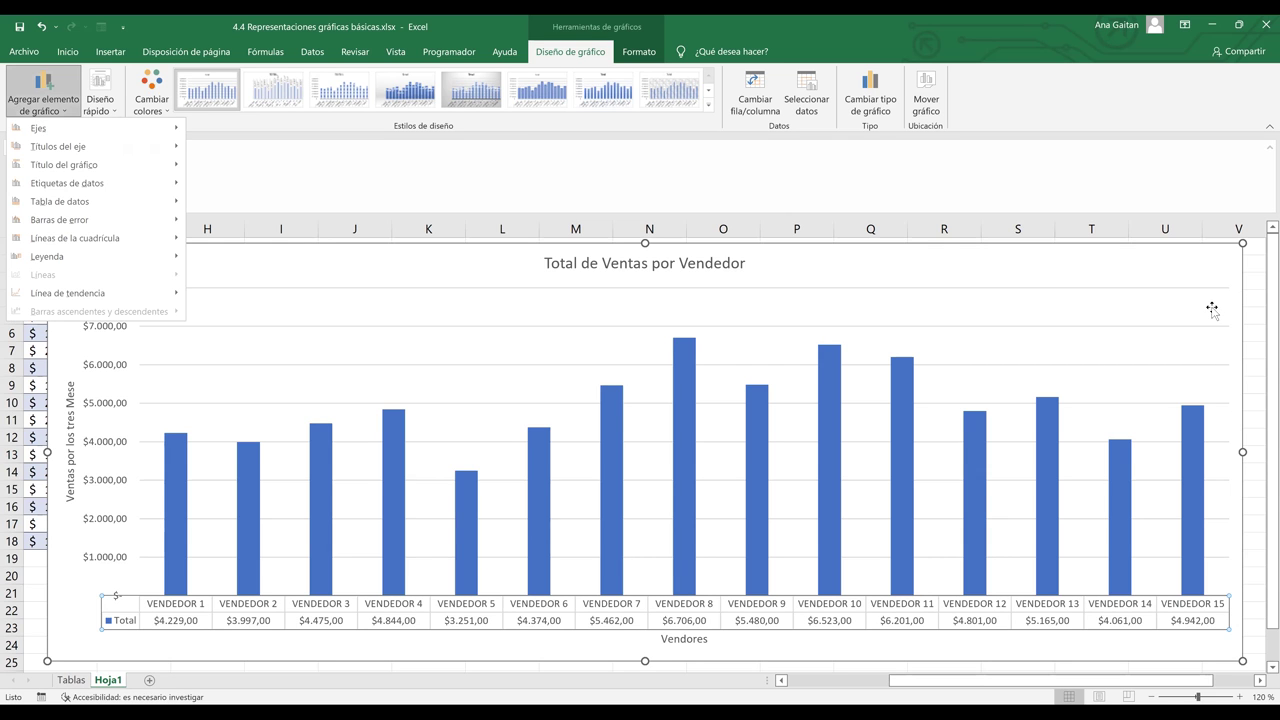
left_click(1254, 315)
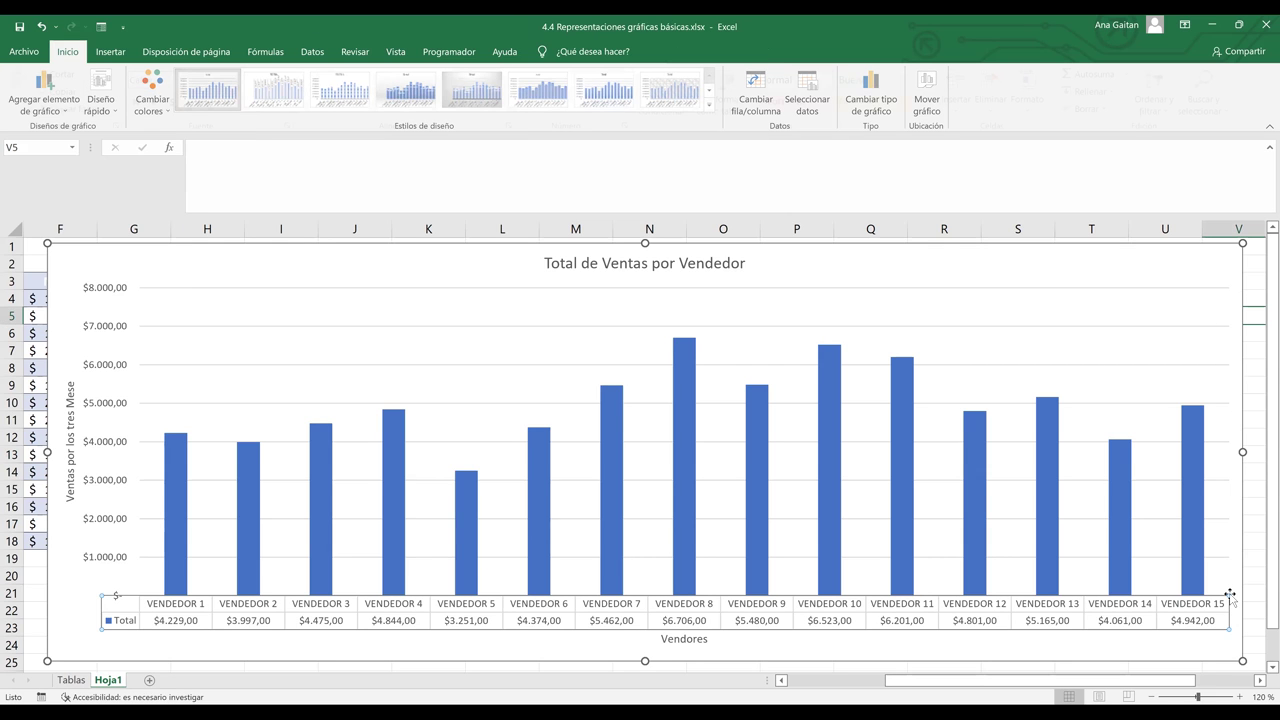
Step: Reselect the chart and turn on its data labels, error bars and legend
left_click(1152, 697)
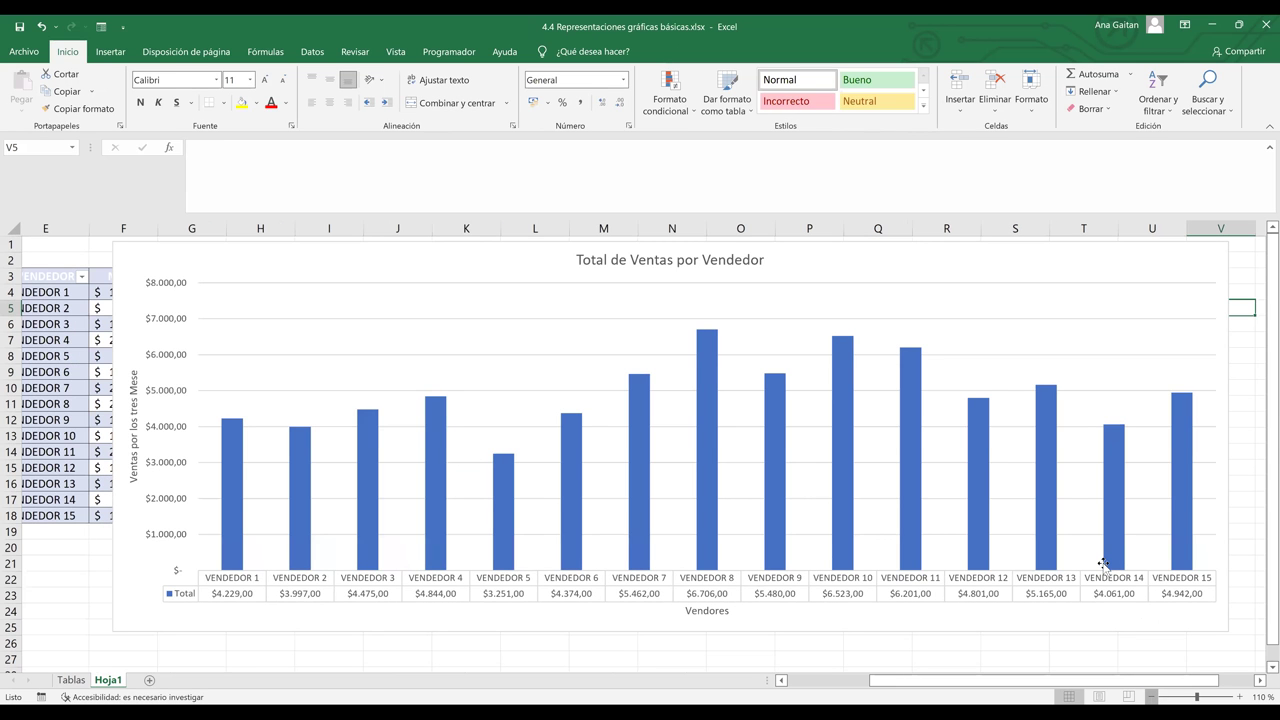
left_click(1223, 257)
left_click(1253, 255)
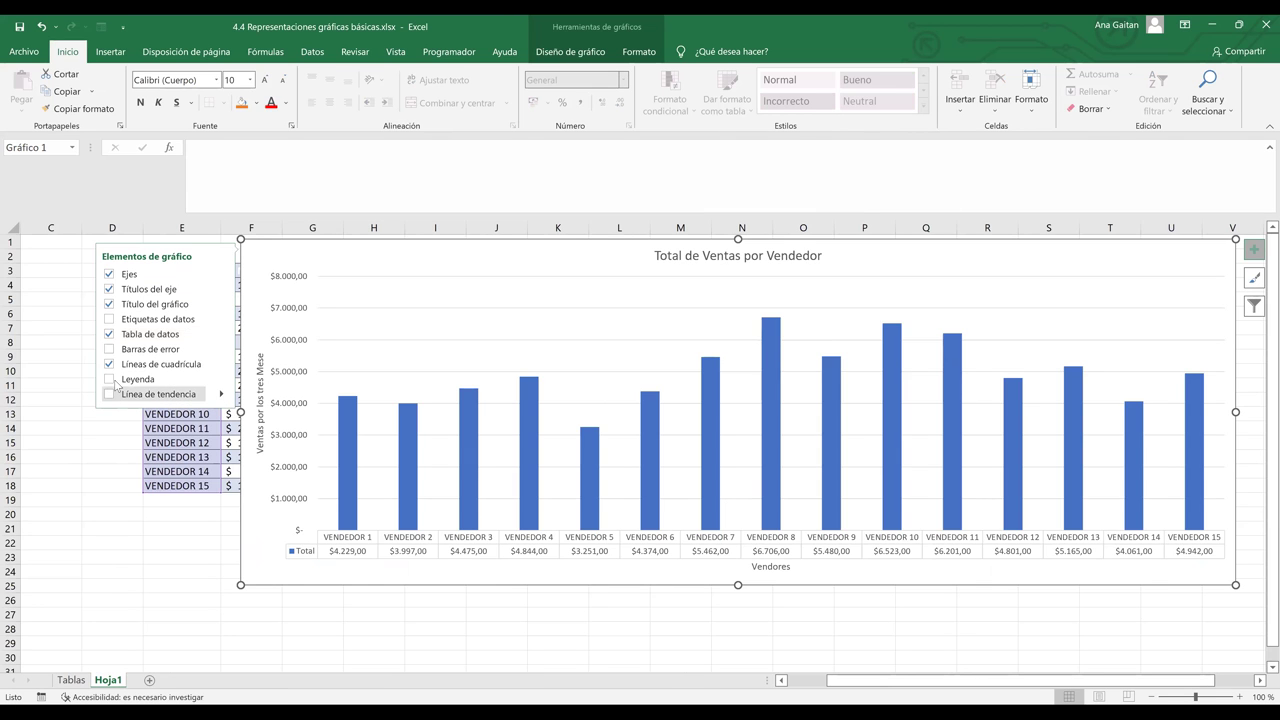
left_click(110, 320)
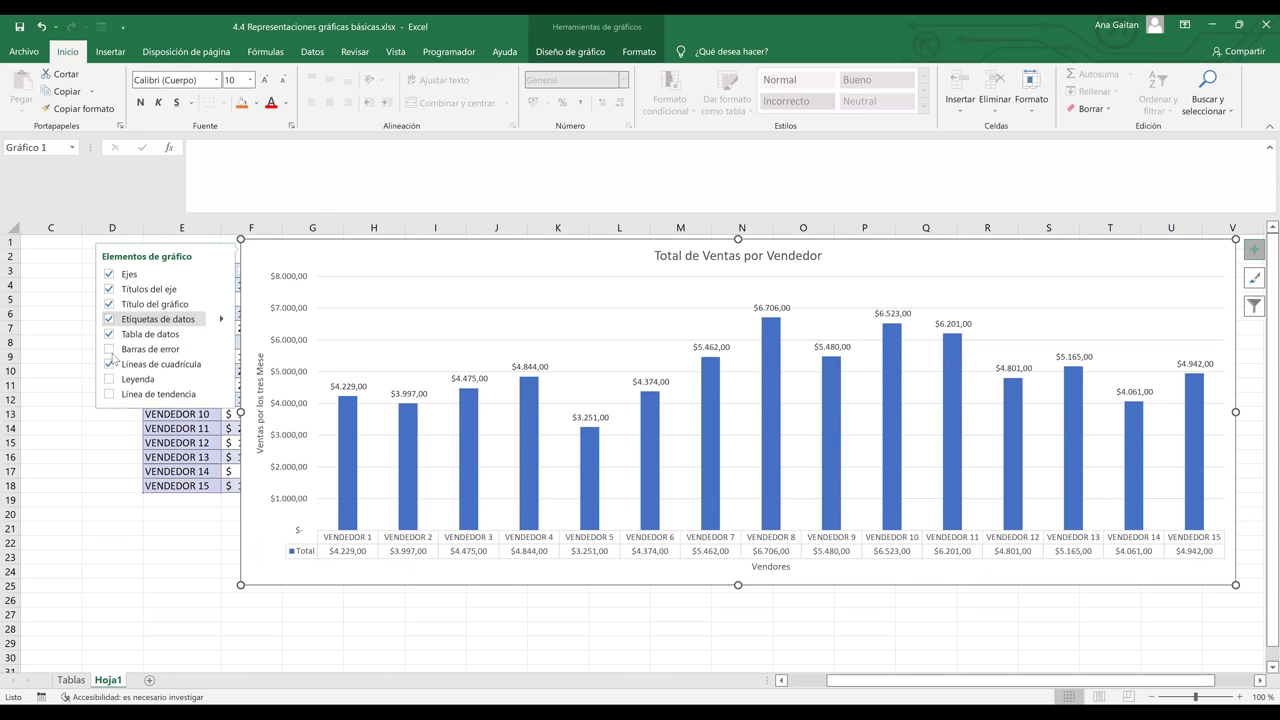
left_click(110, 350)
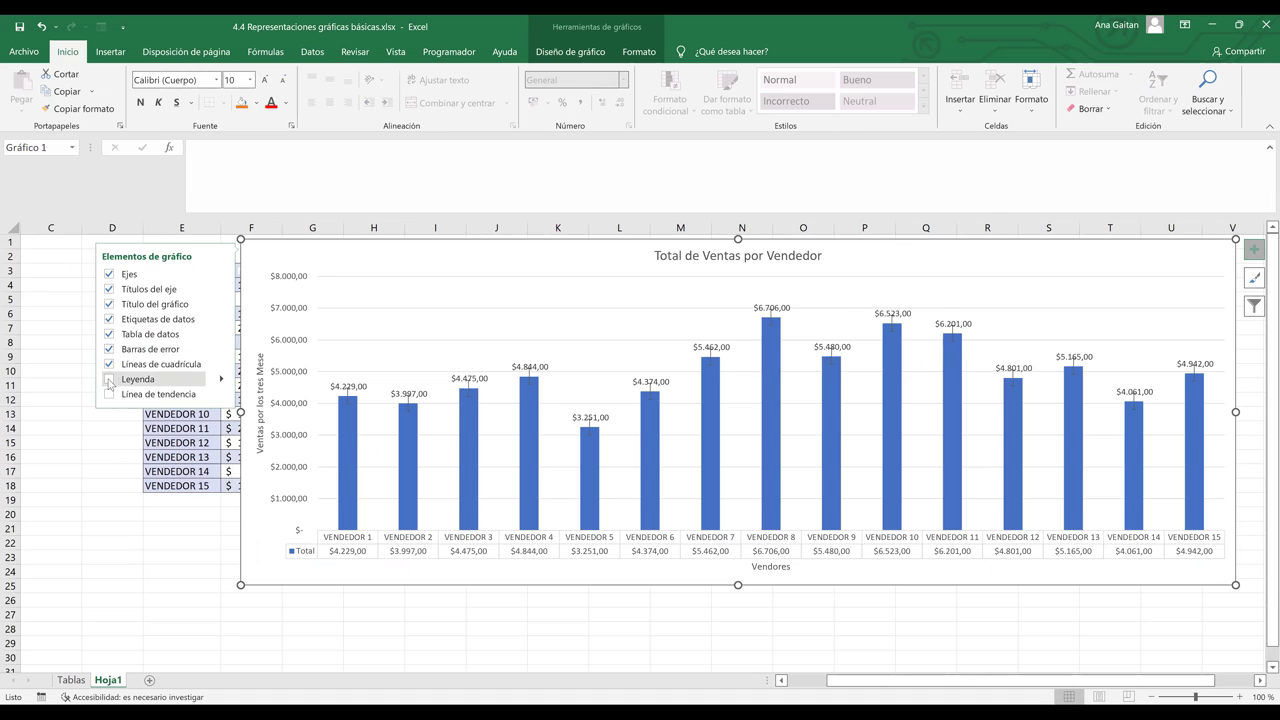
left_click(110, 380)
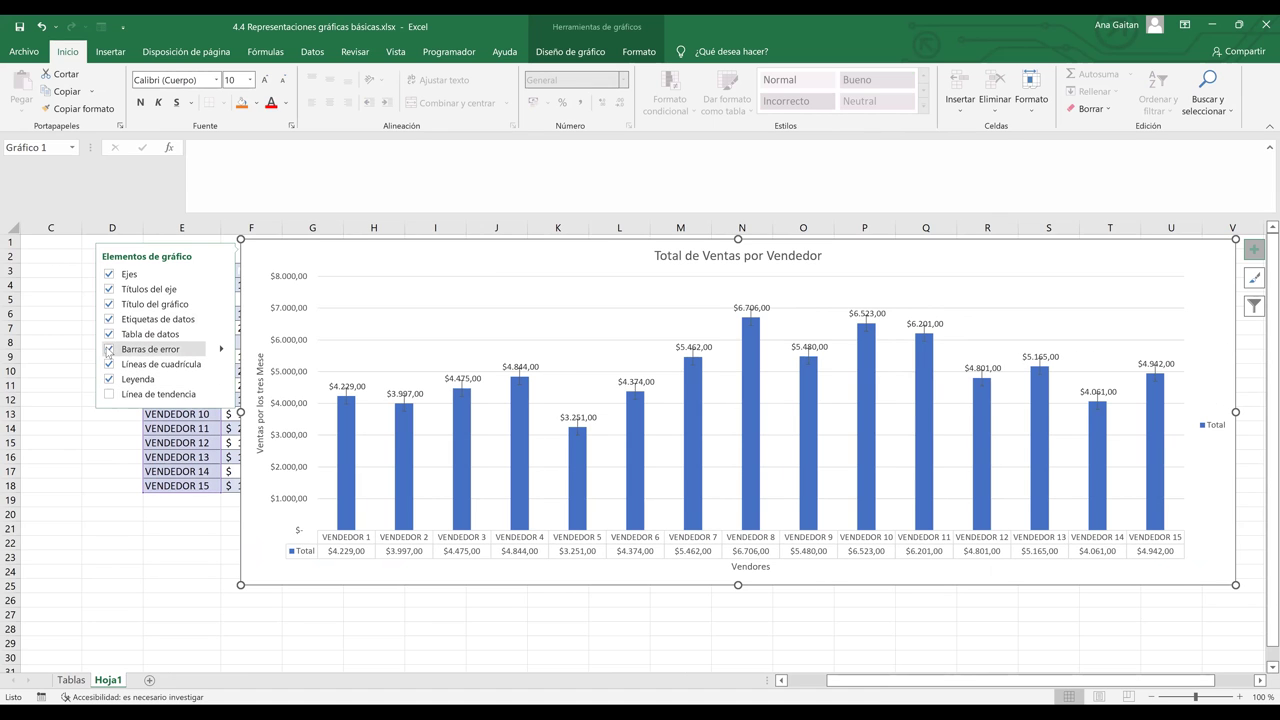
Step: Remove the error bars and data labels from the chart, and switch the legend off and back on
left_click(110, 350)
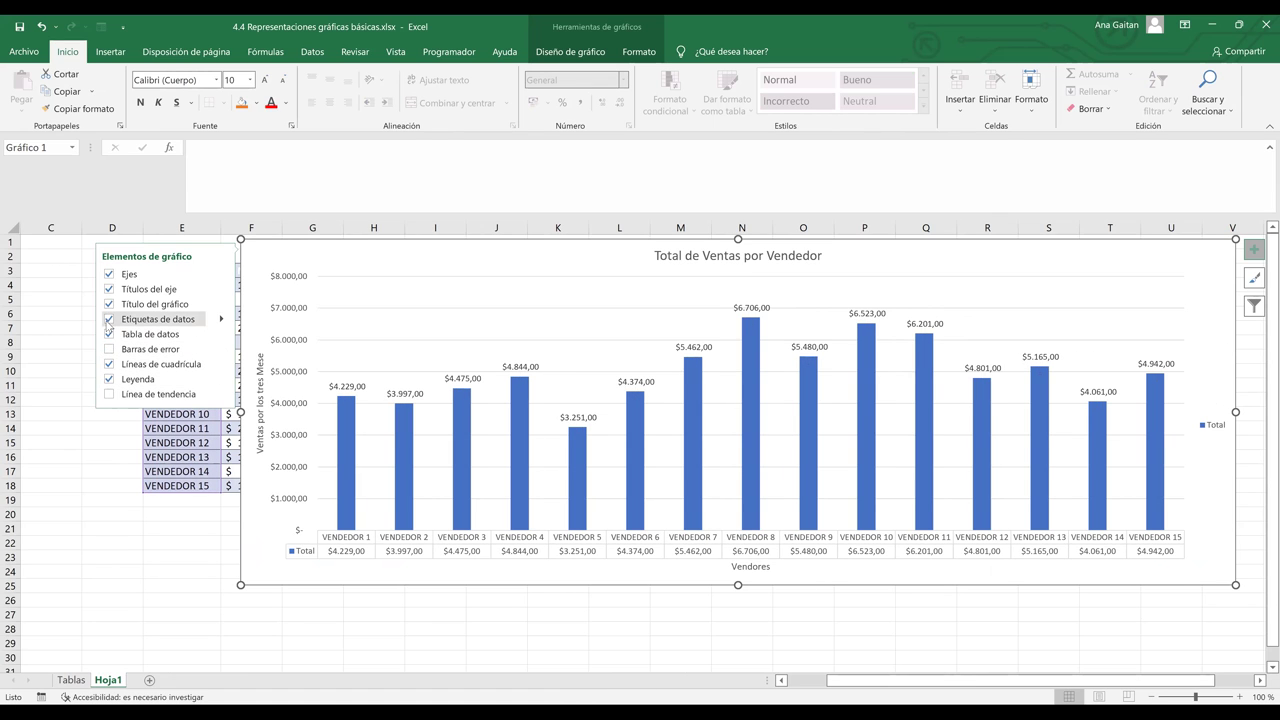
left_click(110, 320)
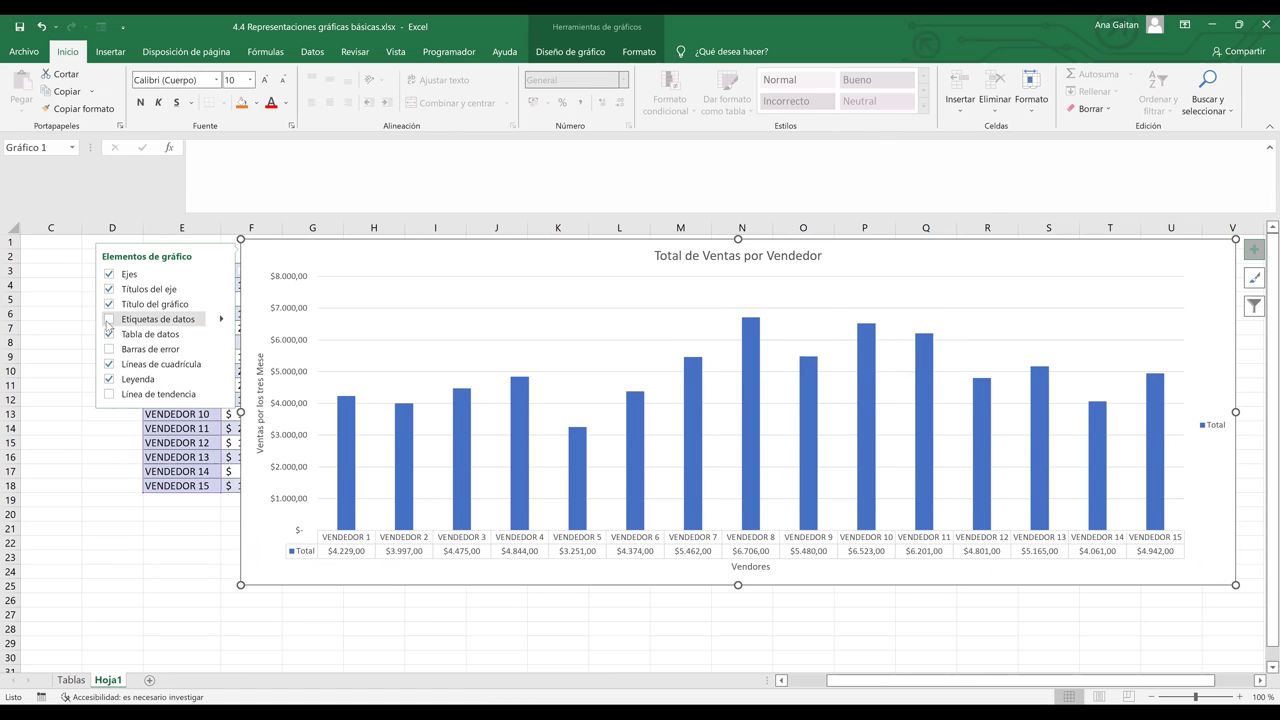
left_click(109, 379)
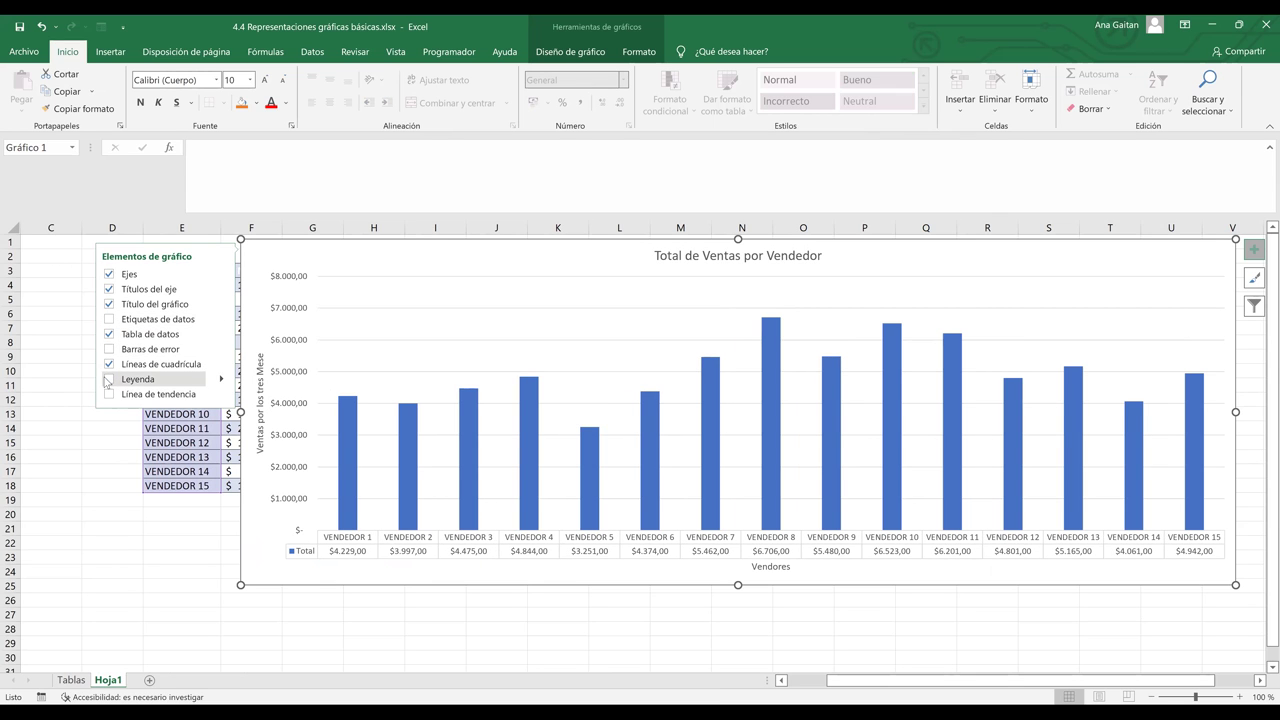
left_click(109, 379)
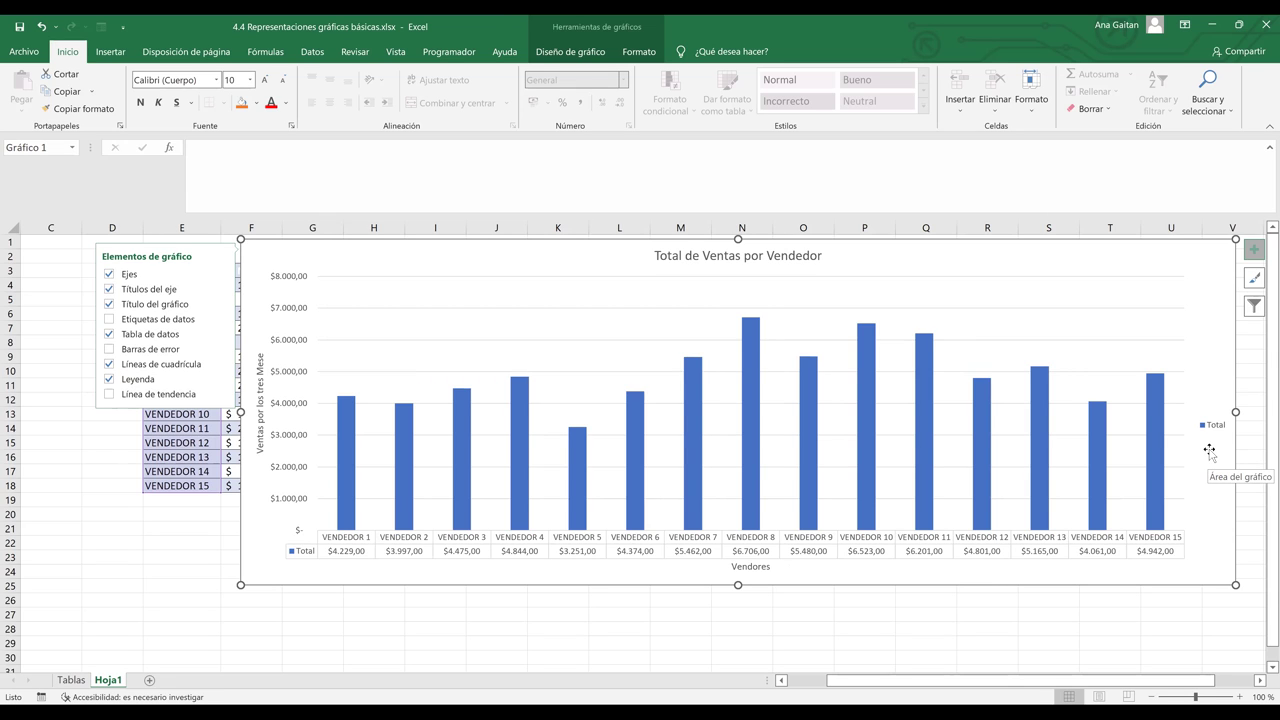
Step: Filter the chart's categories to show only VENDEDOR 8 and apply the filter
left_click(1255, 305)
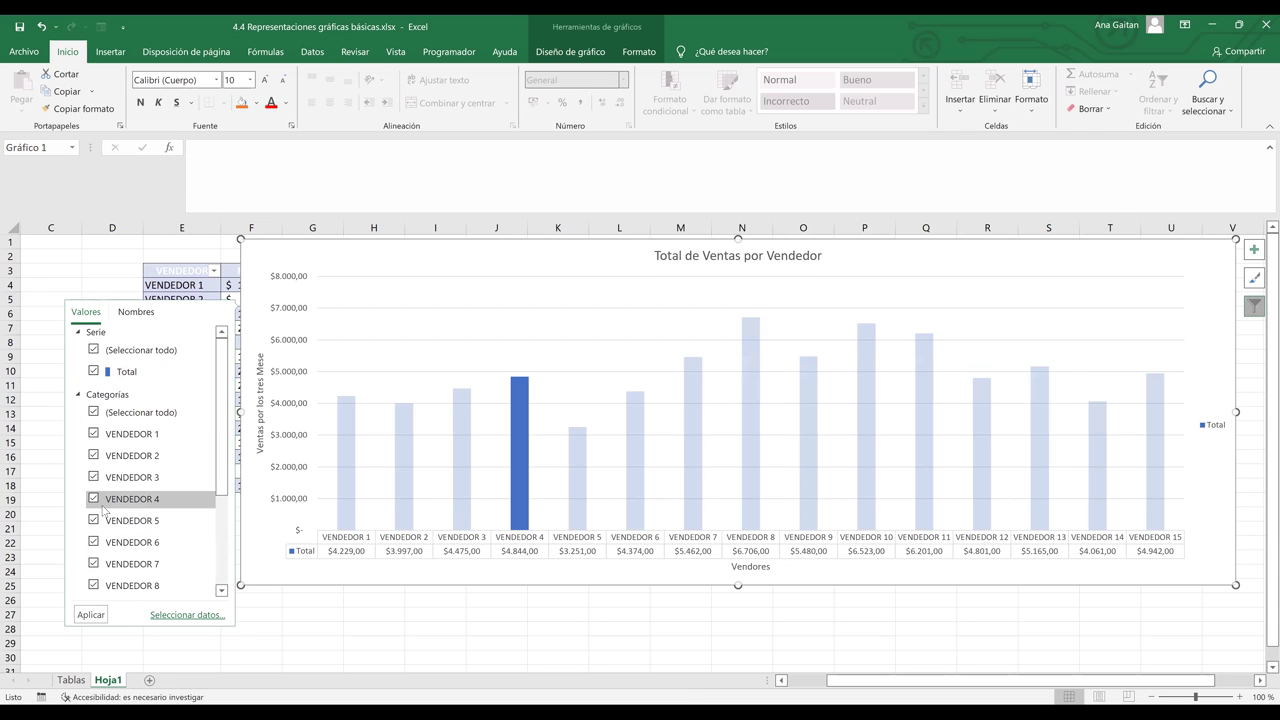
left_click(92, 413)
left_click(93, 586)
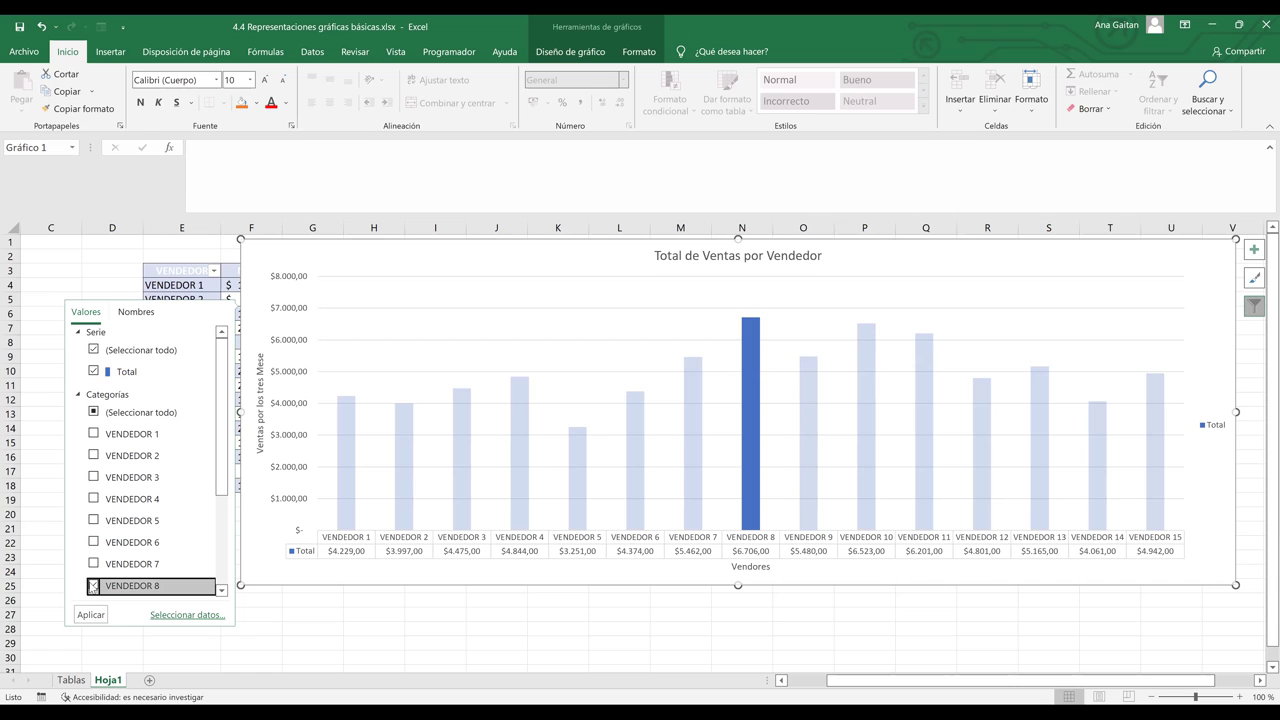
left_click(91, 615)
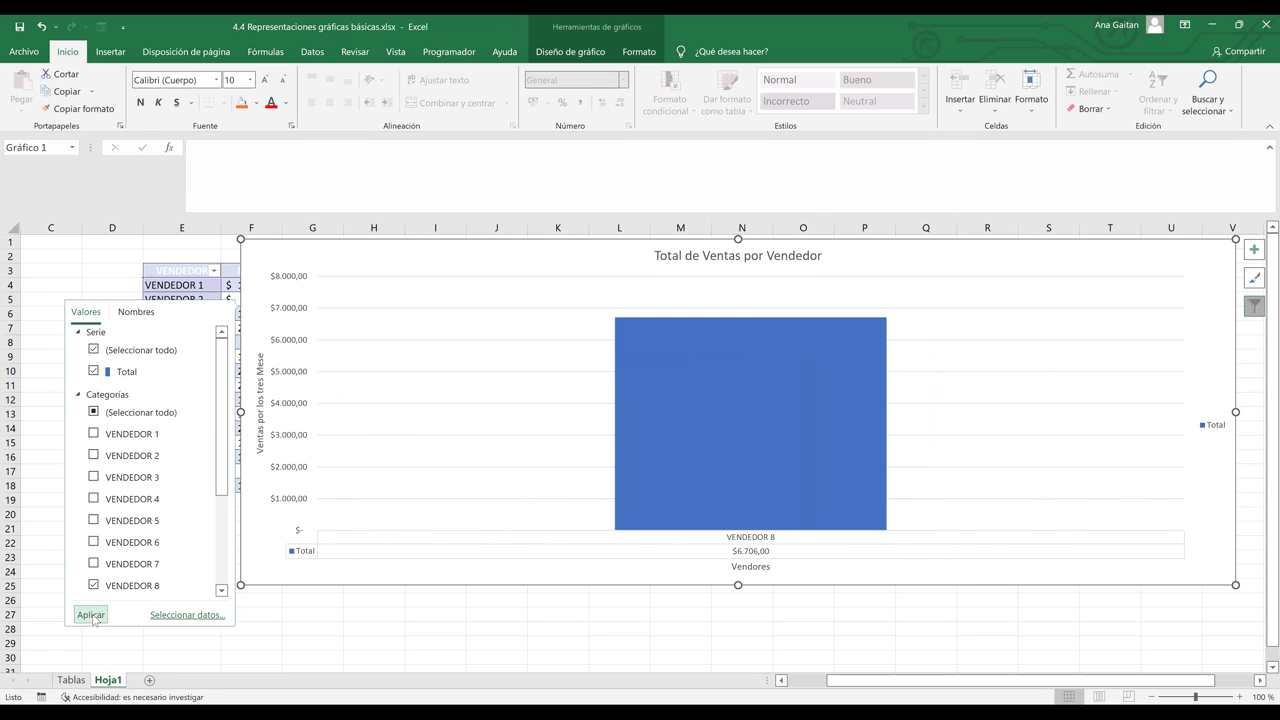
Step: Select all categories in the chart filter again and apply it to show every seller
mouse_move(765, 410)
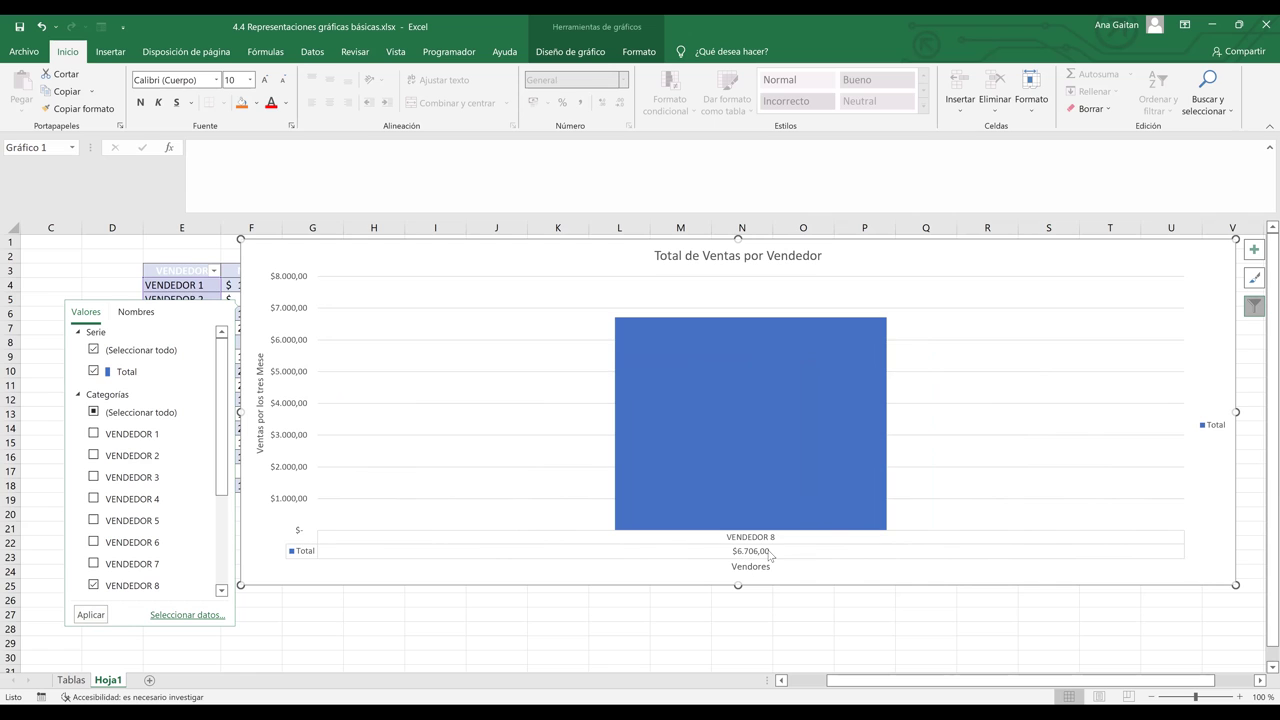
left_click(95, 412)
left_click(94, 412)
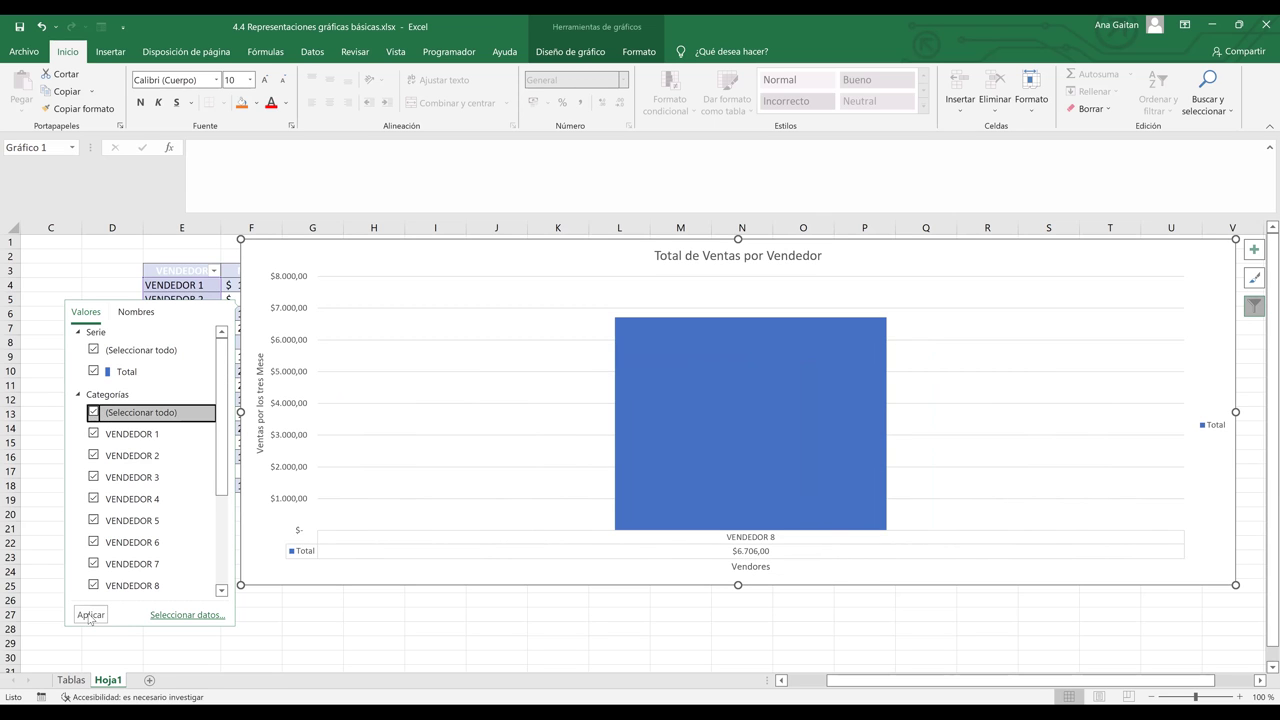
left_click(90, 616)
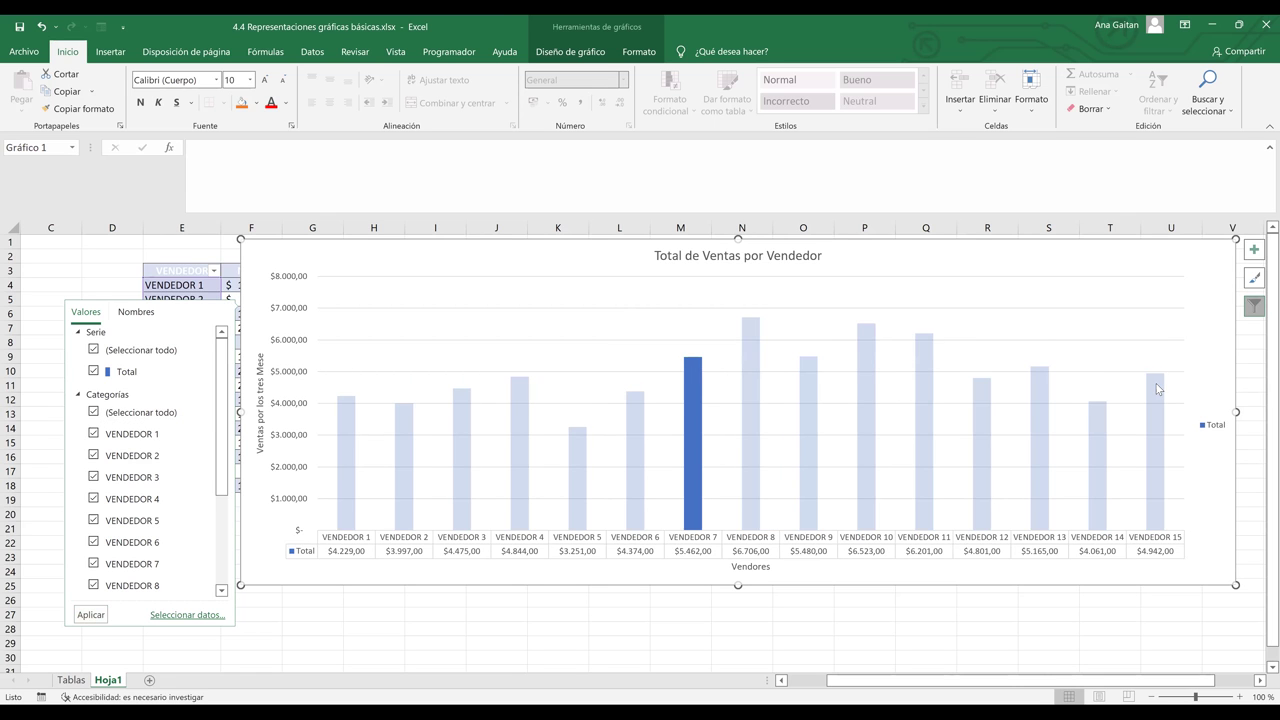
Step: Close the chart filter and delete the Total de Ventas por Vendedor chart from the sheet
left_click(1256, 395)
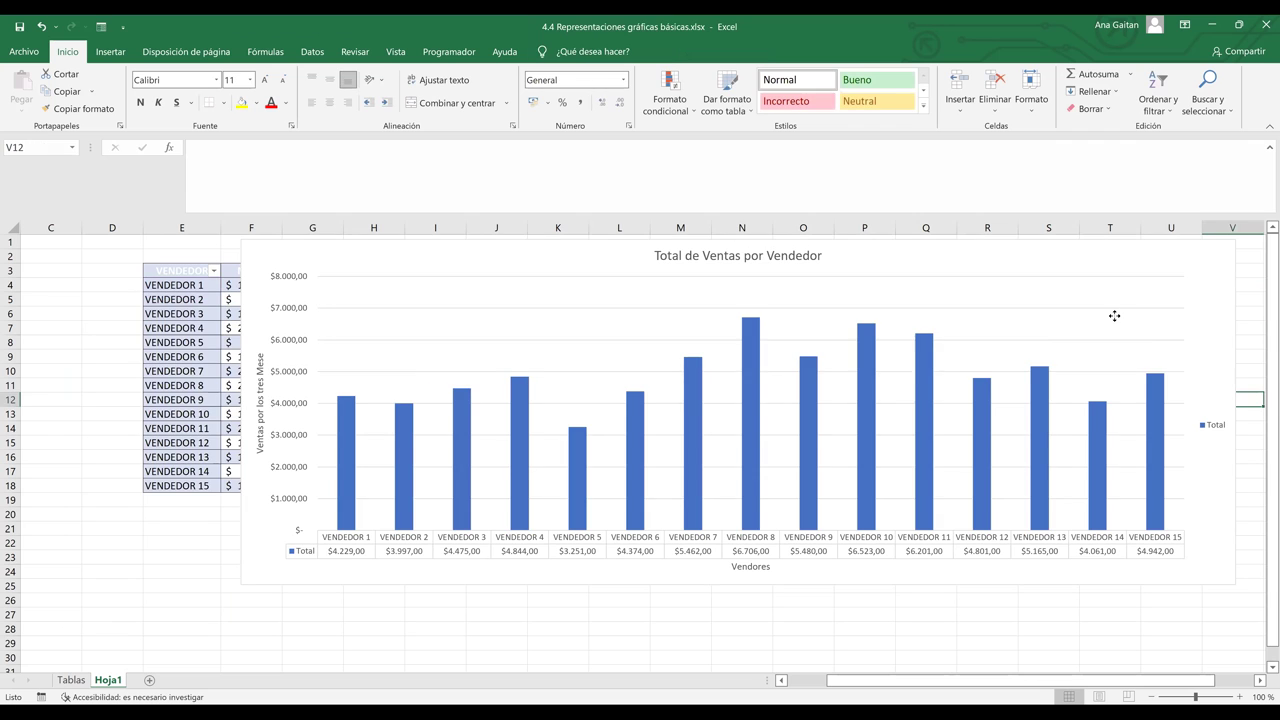
left_click(1114, 316)
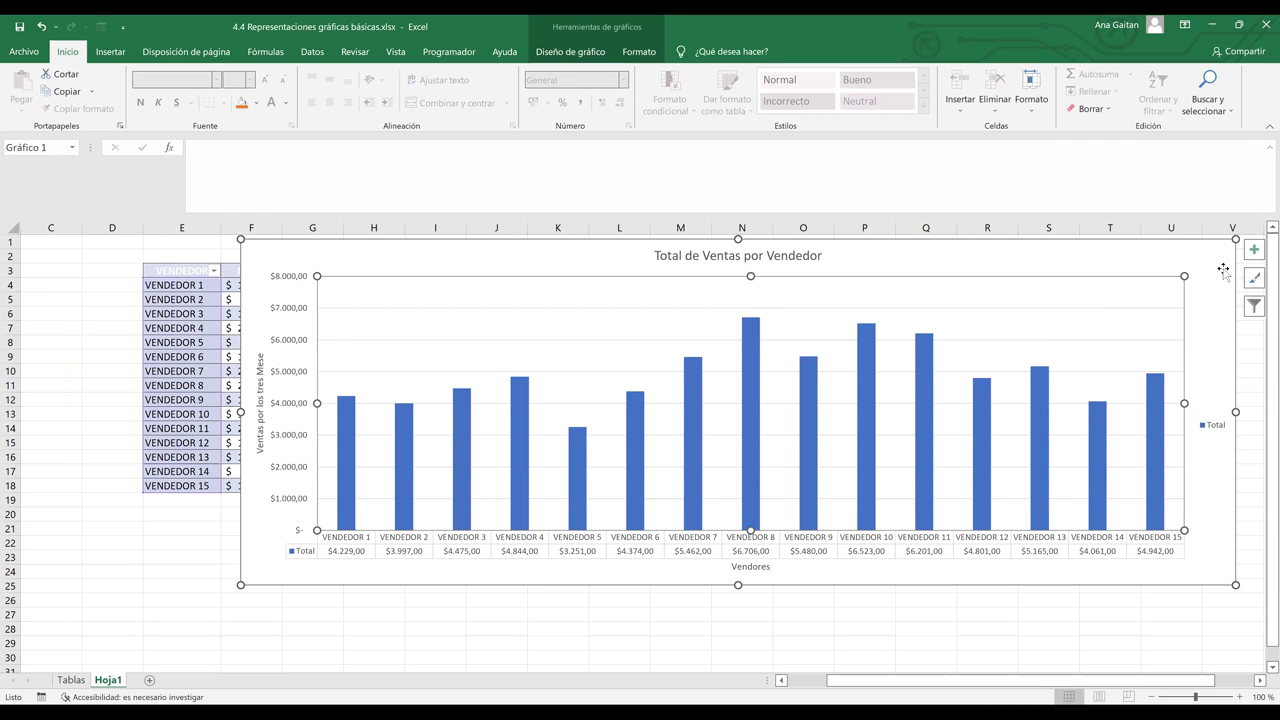
key("Delete")
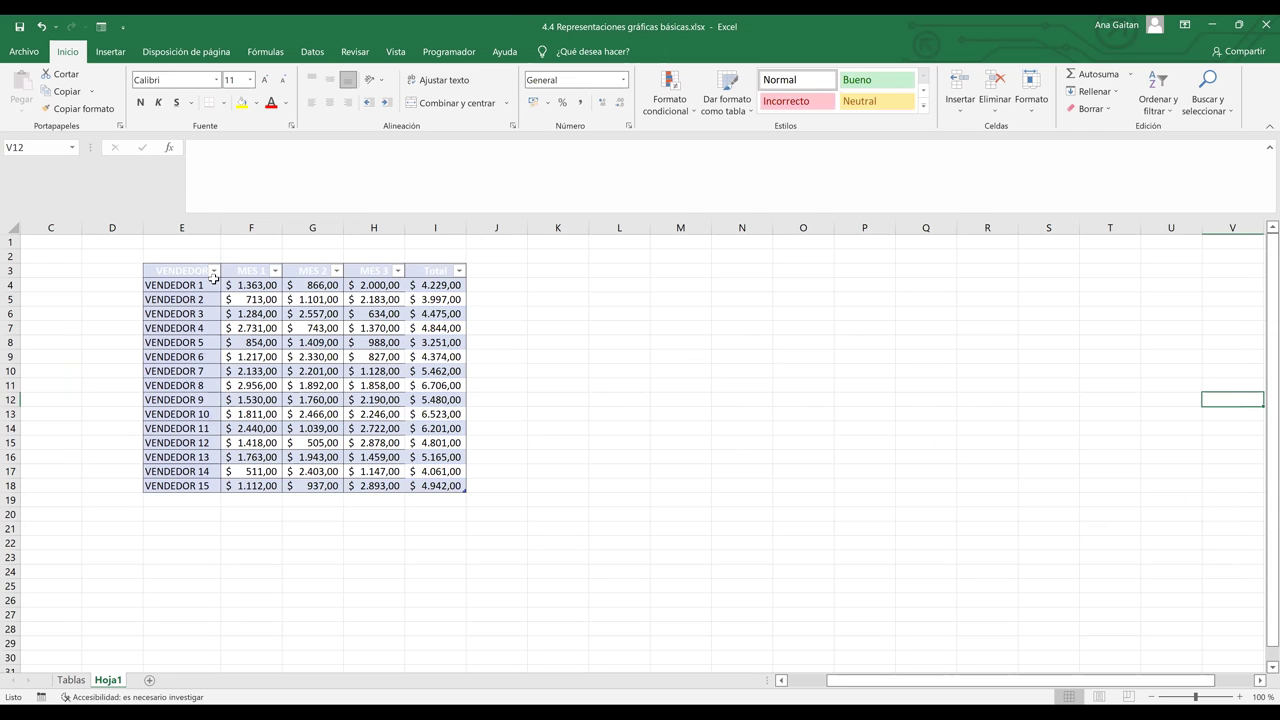
Step: Insert the recommended Columnas agrupadas chart showing MES 1, MES 2, MES 3 and Total as columns from the sellers' table E3:I18
left_click_drag(198, 271, 392, 306)
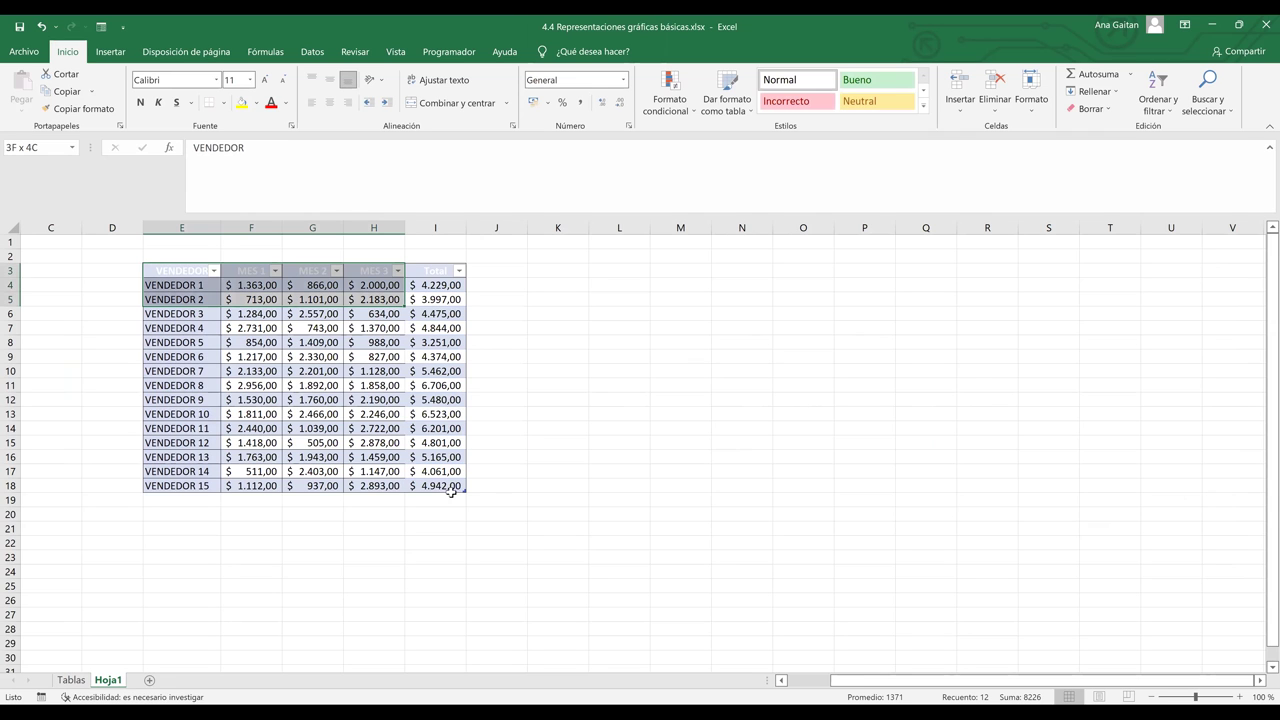
left_click_drag(455, 487, 457, 488)
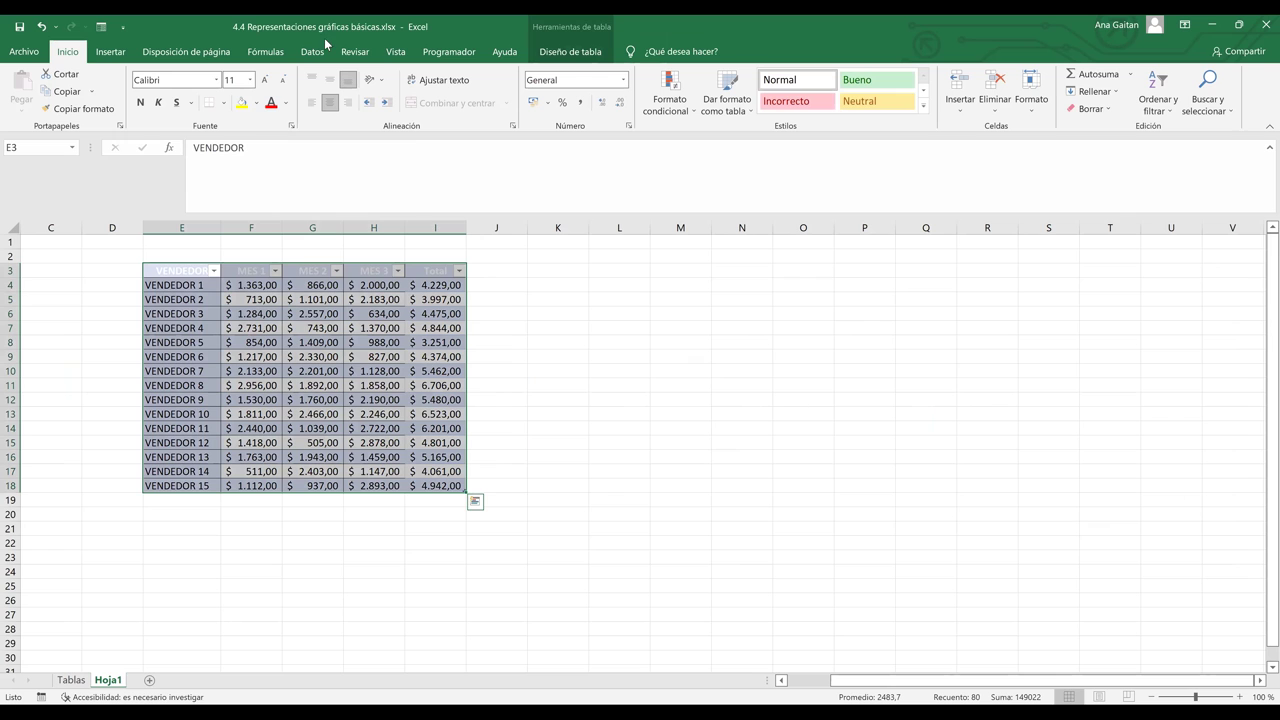
left_click(125, 58)
left_click(112, 52)
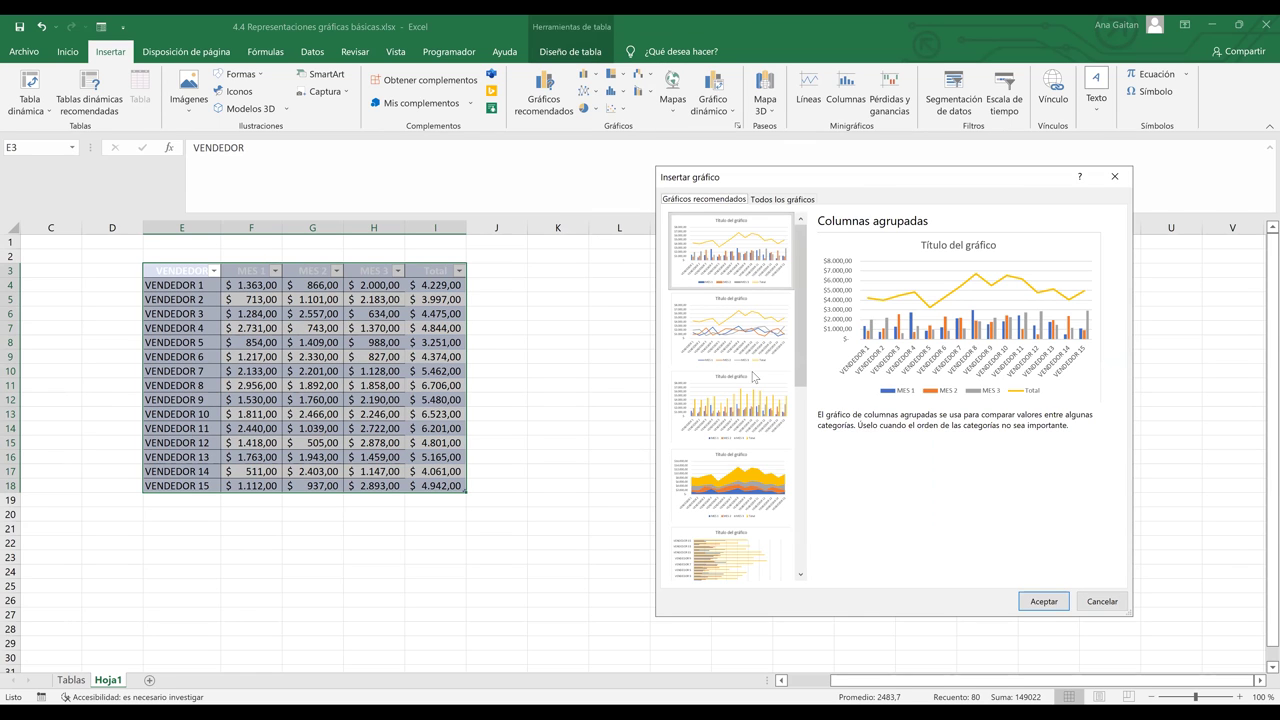
left_click(743, 412)
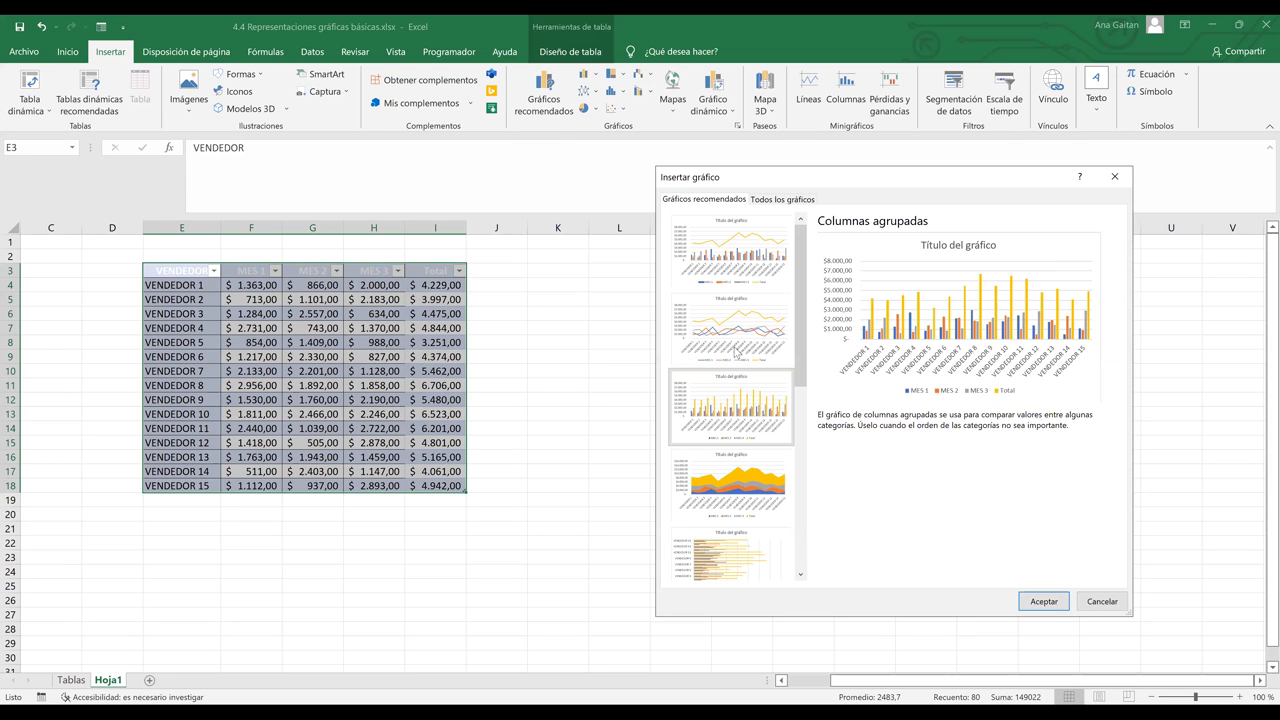
left_click(730, 469)
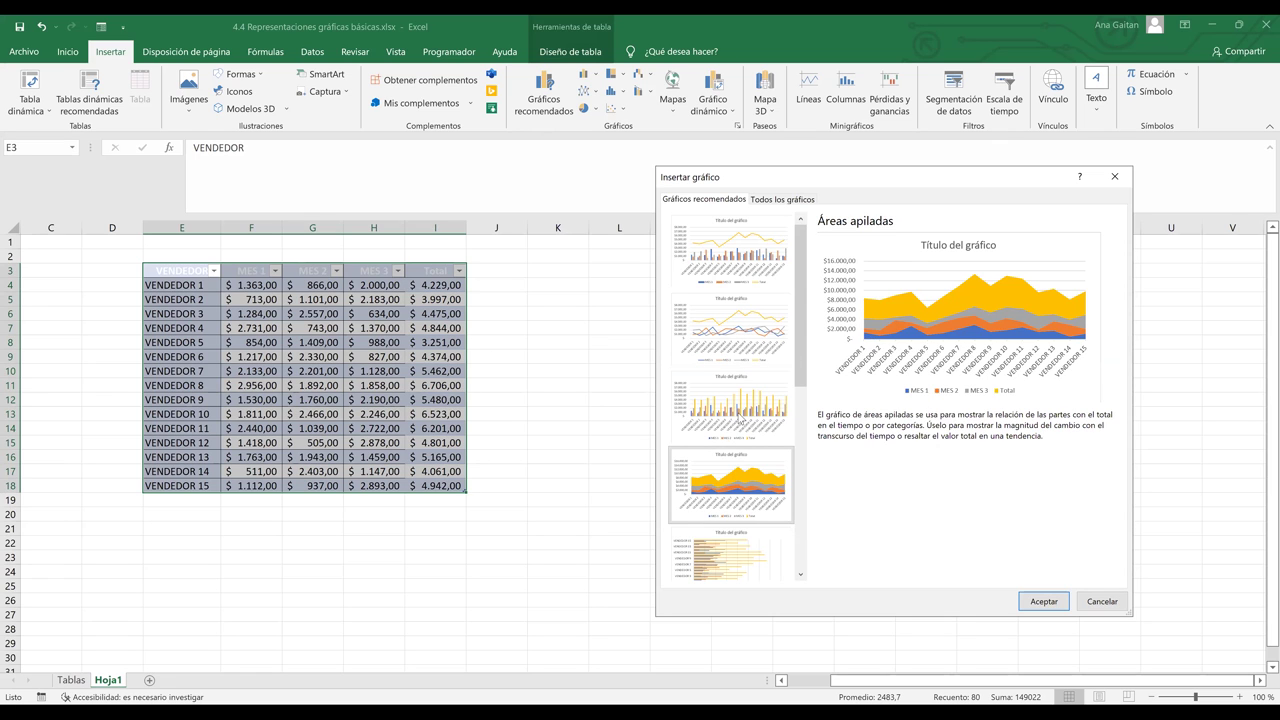
left_click(741, 421)
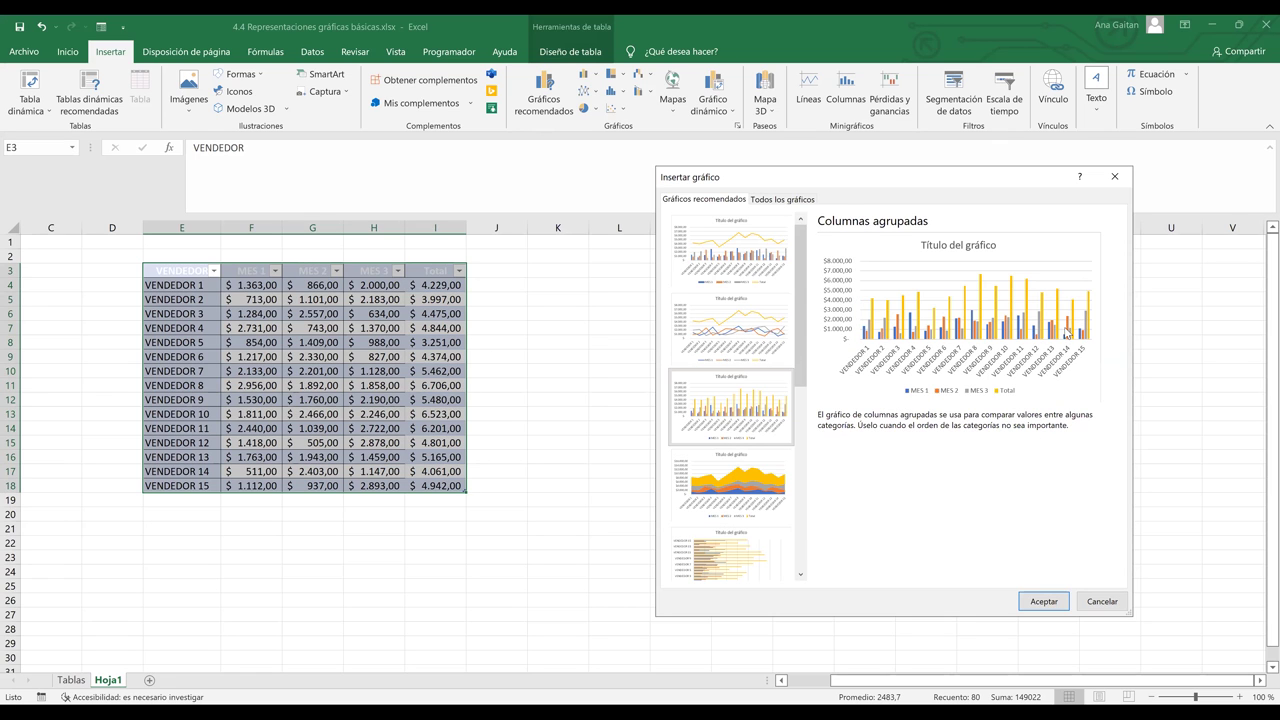
left_click(1040, 605)
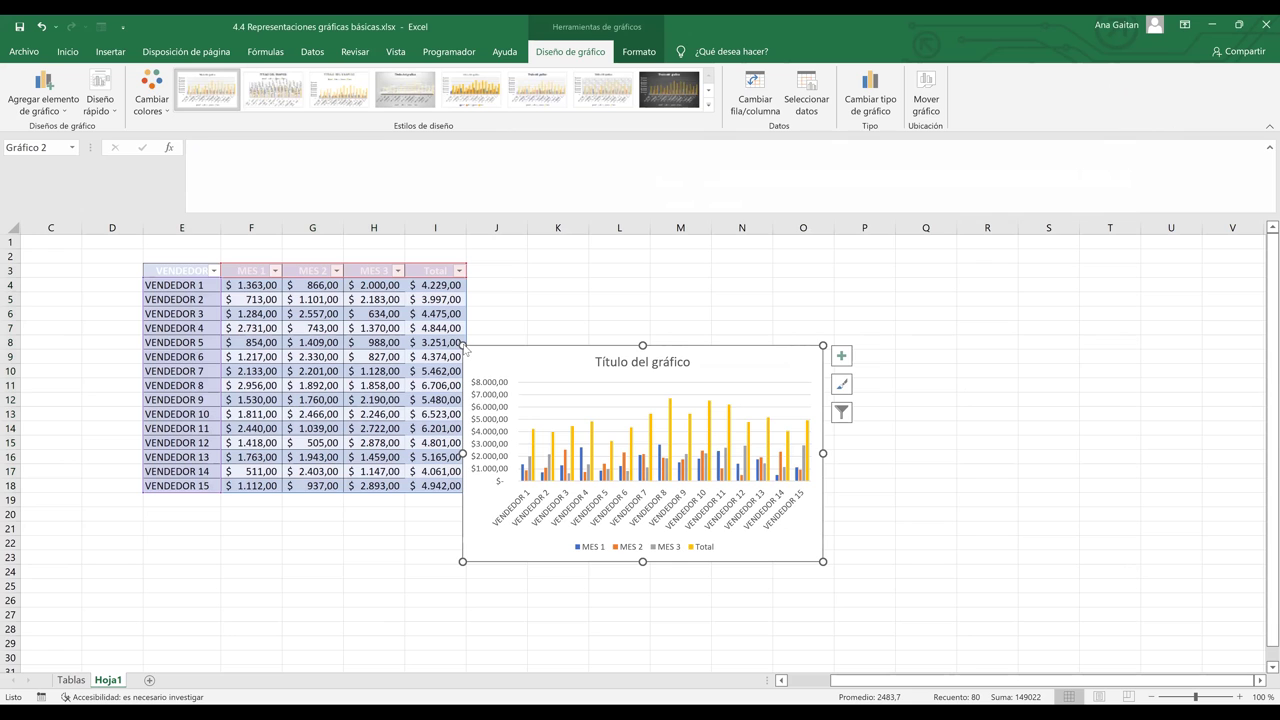
Step: Move and enlarge the new chart so it spans about columns C to Q and rows 1 to 28
left_click_drag(462, 346, 680, 425)
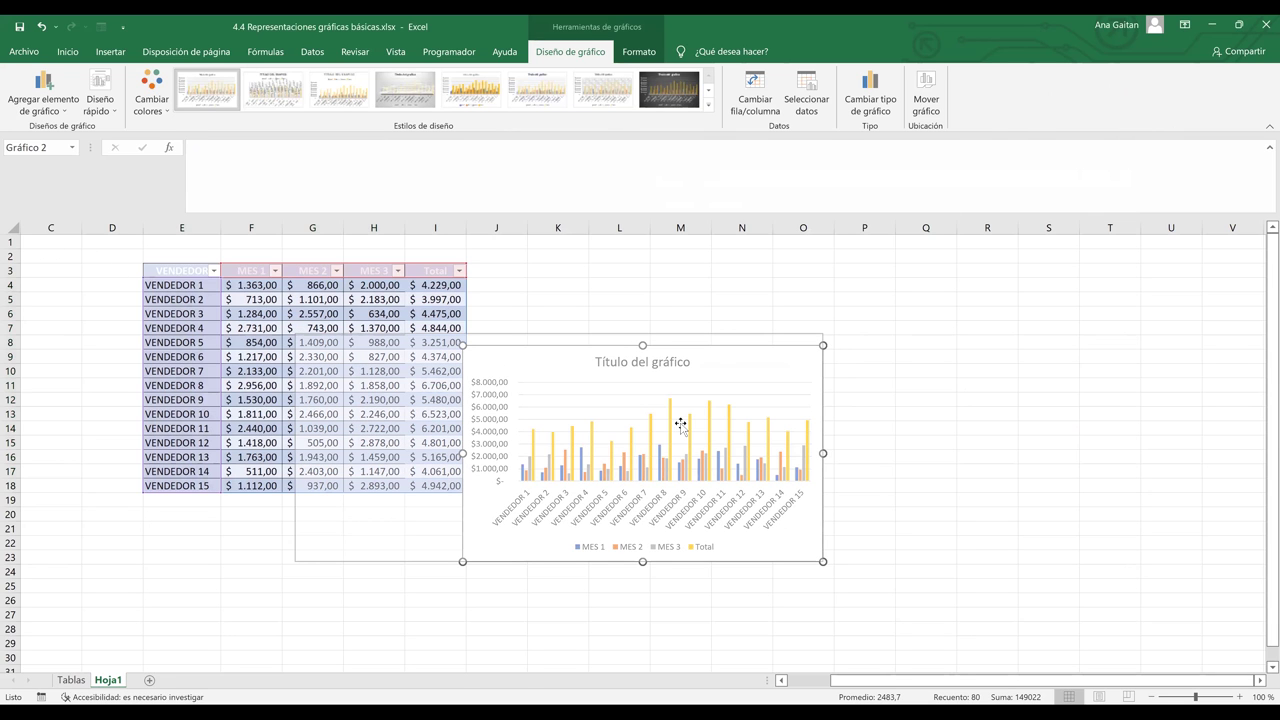
left_click_drag(826, 561, 1208, 652)
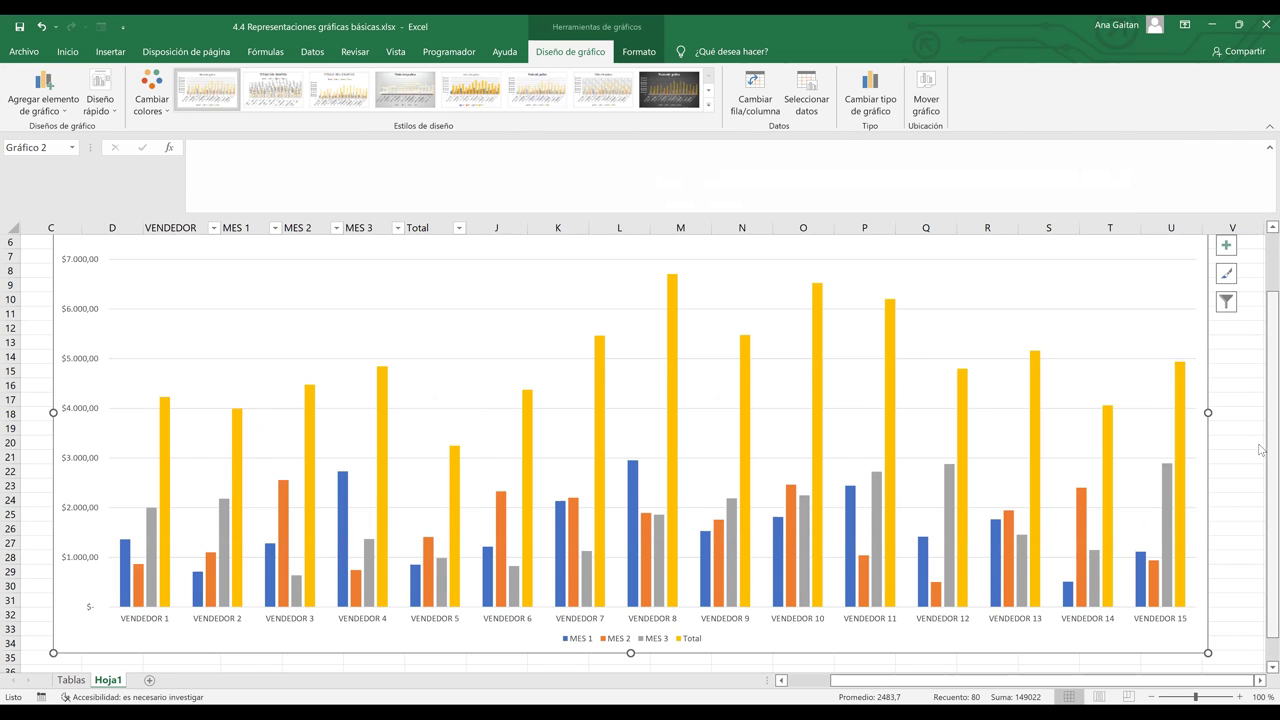
scroll(1261, 424, "up", 1)
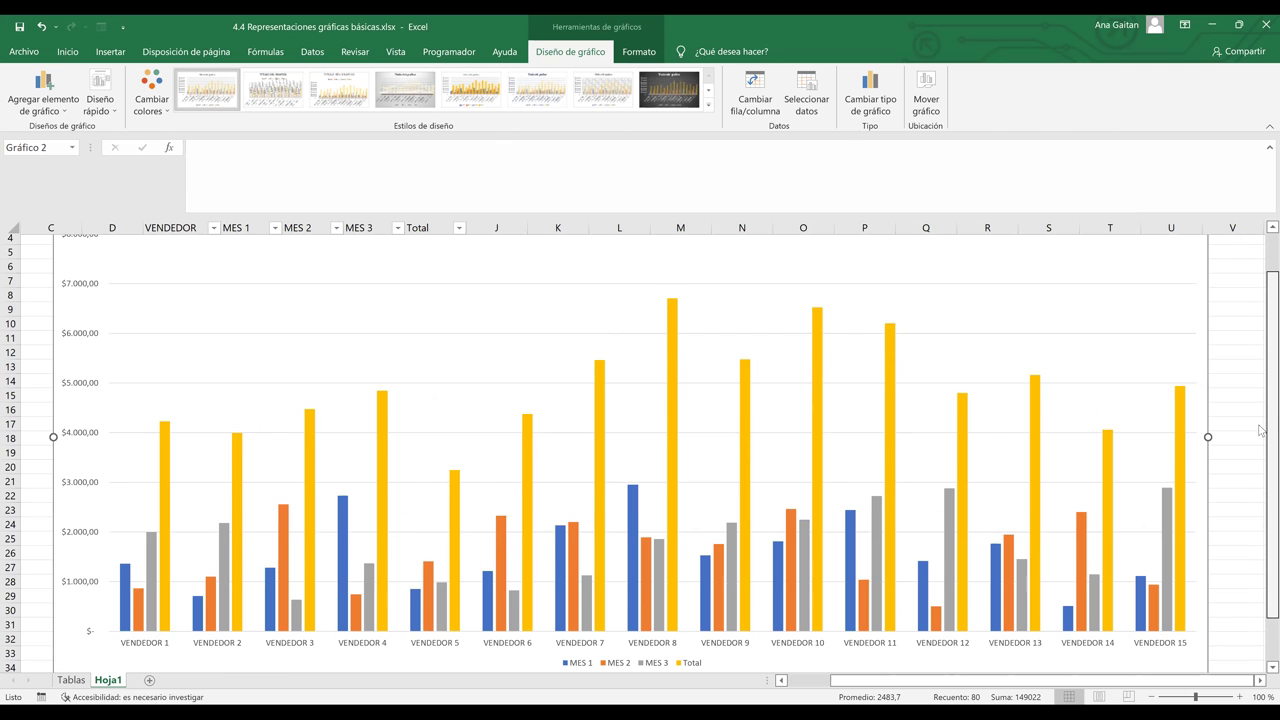
scroll(1261, 424, "up", 1)
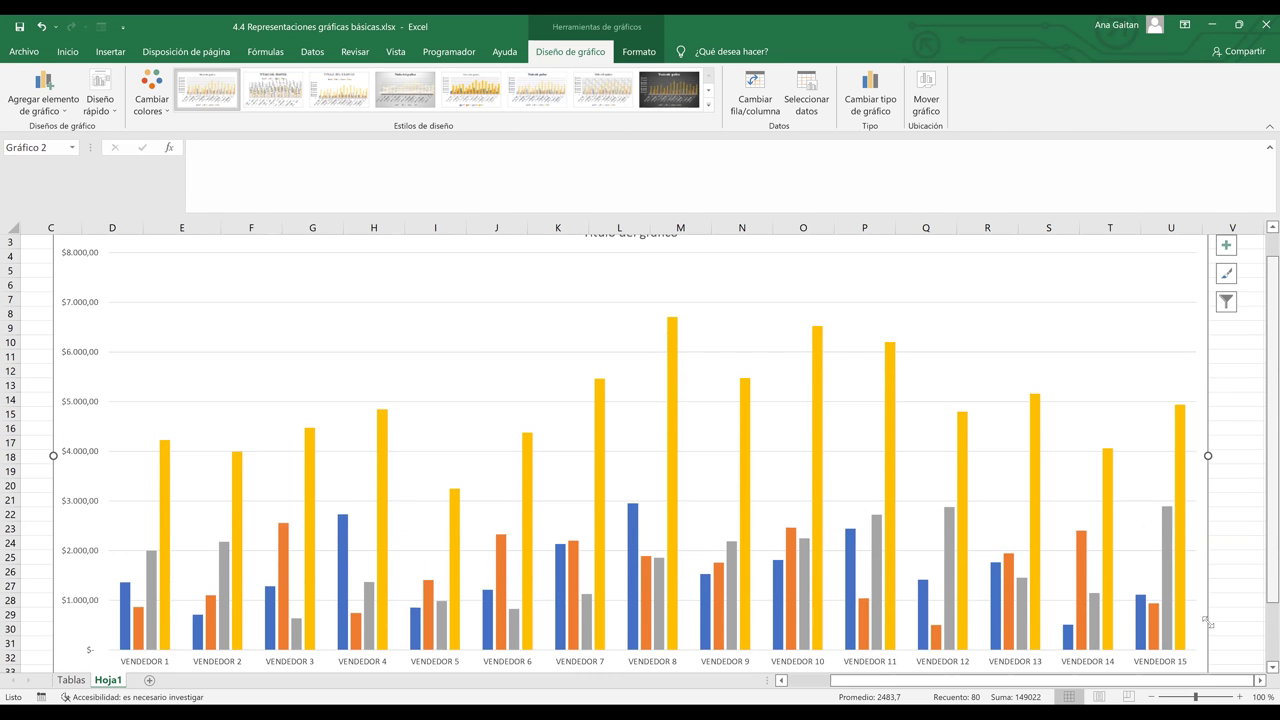
scroll(1190, 614, "down", 2)
left_click_drag(1041, 568, 1043, 569)
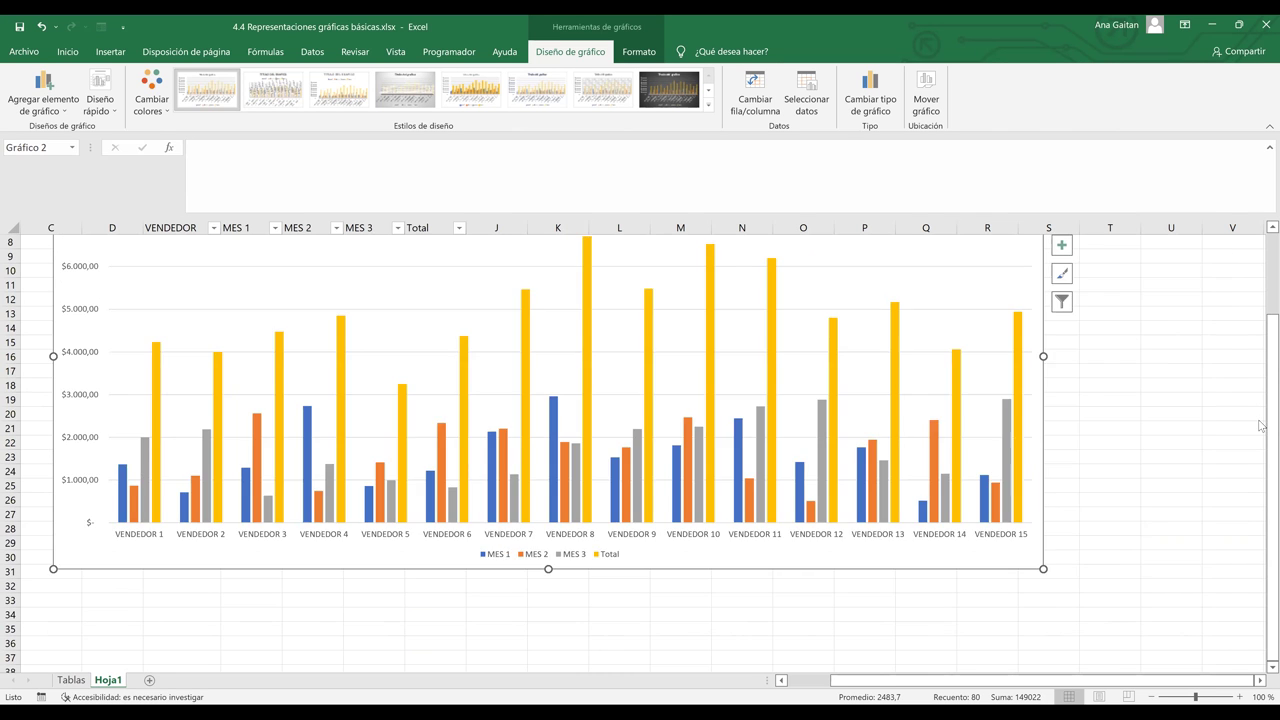
scroll(1262, 356, "up", 2)
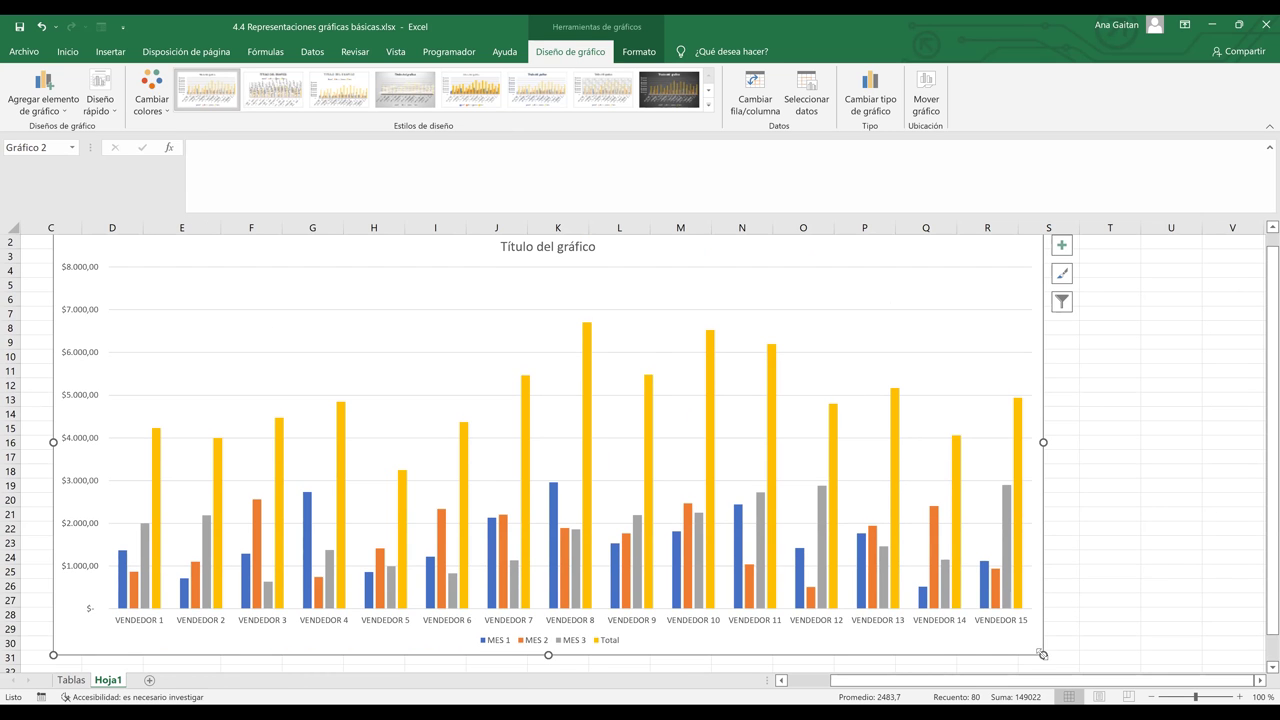
left_click_drag(985, 628, 955, 618)
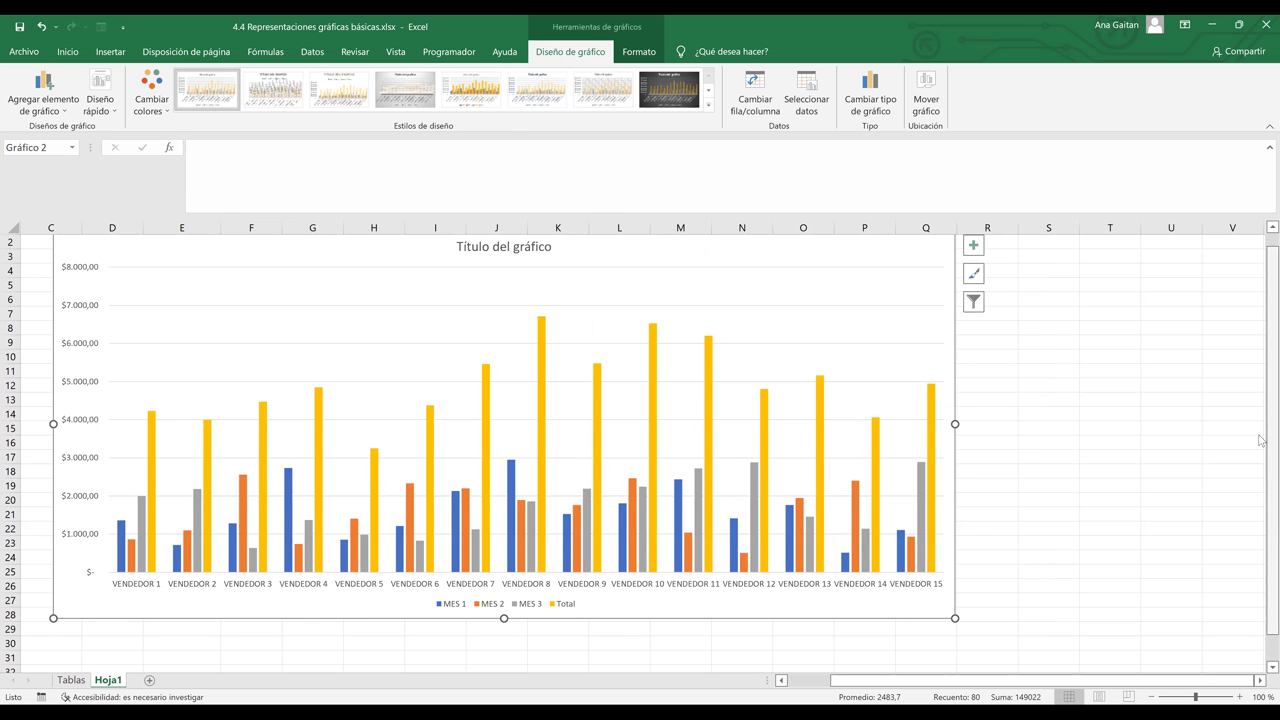
scroll(1259, 440, "up", 1)
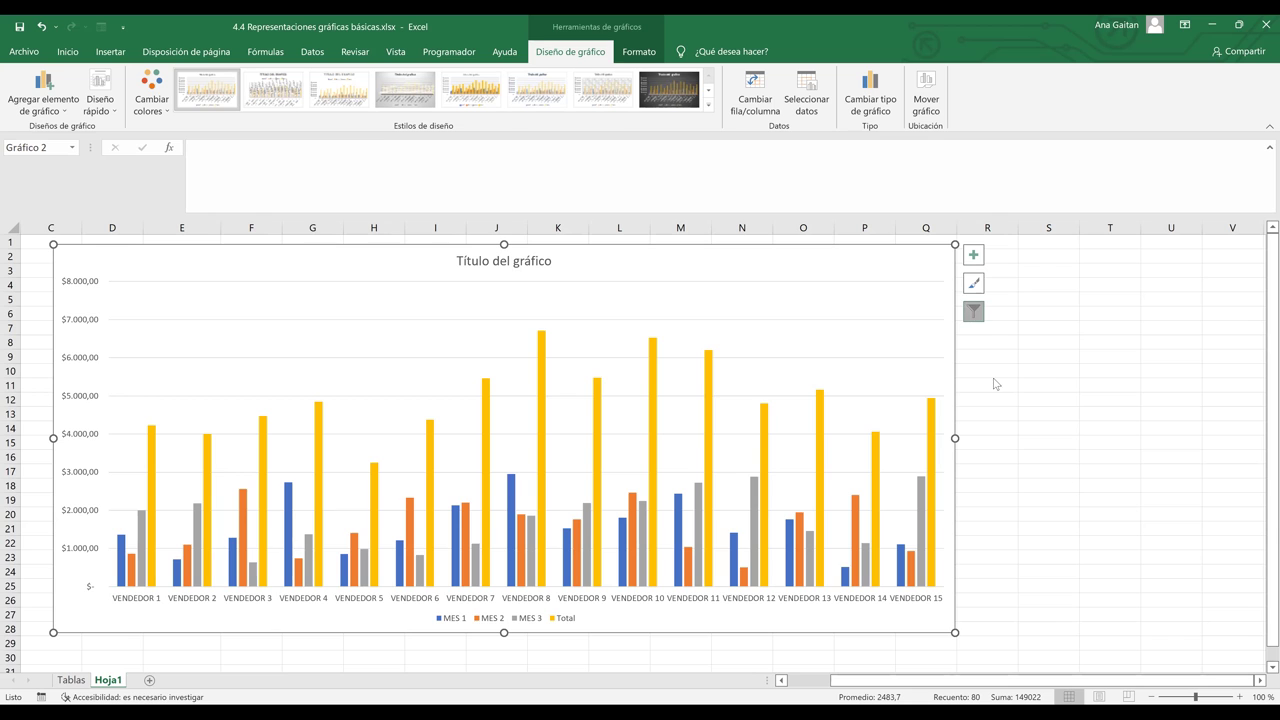
Step: Filter the Total series out of the chart, keeping MES 1, MES 2 and MES 3, and apply the filter
left_click(973, 311)
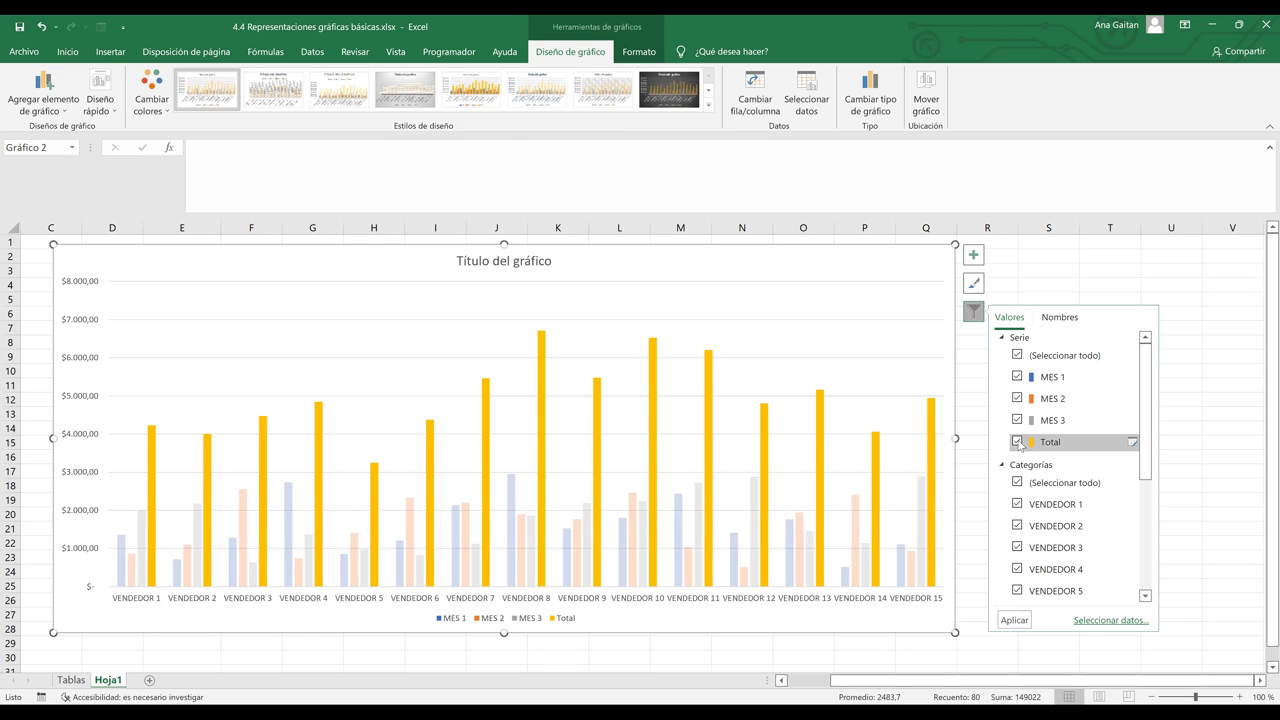
left_click(1018, 442)
left_click(1018, 442)
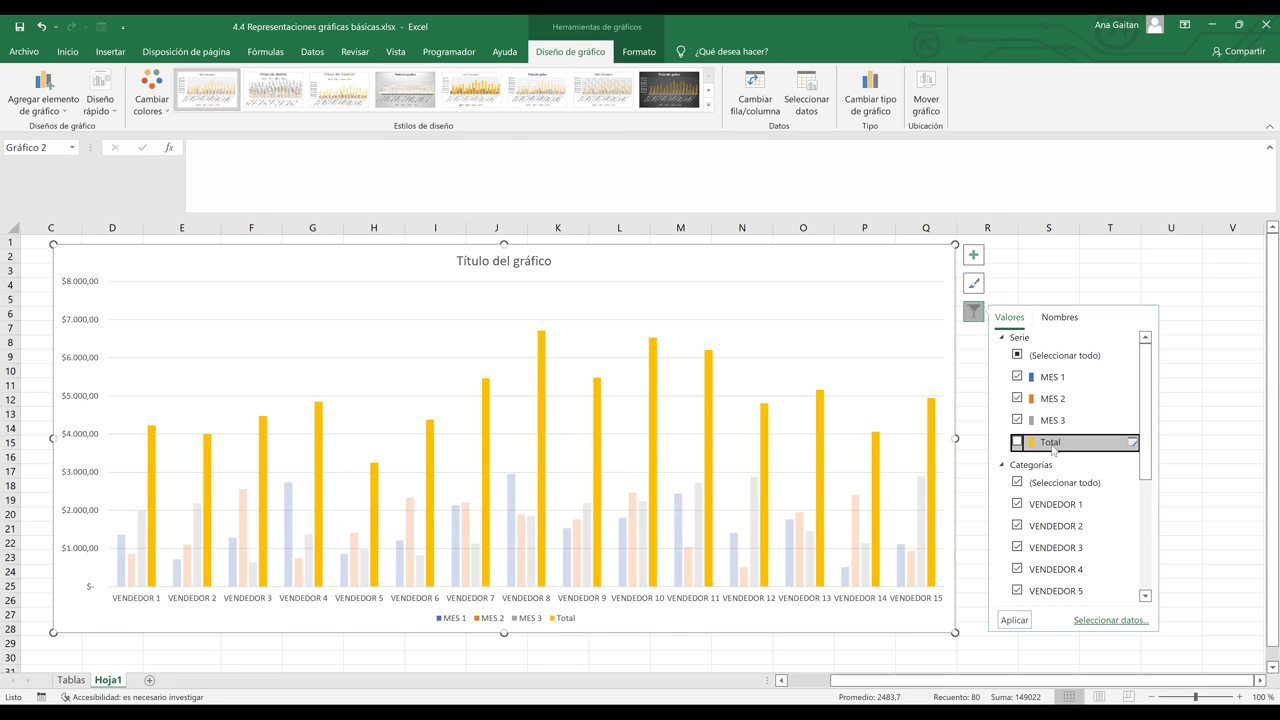
left_click(1014, 621)
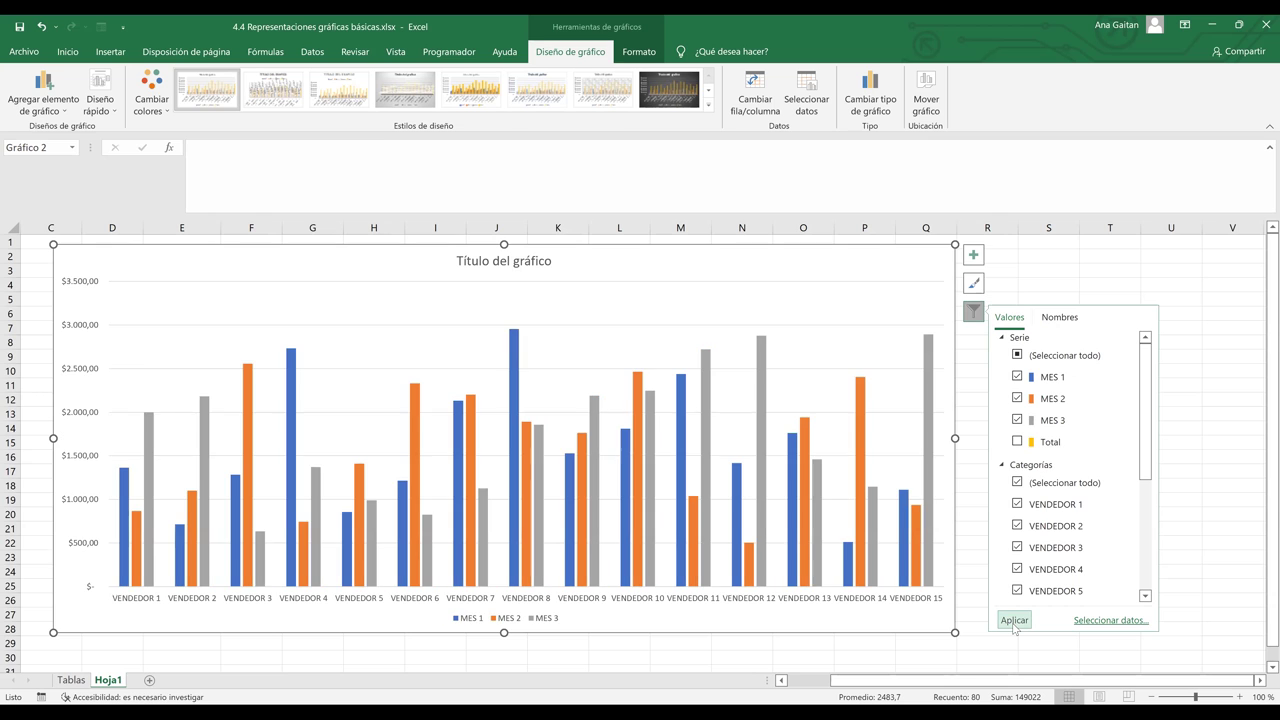